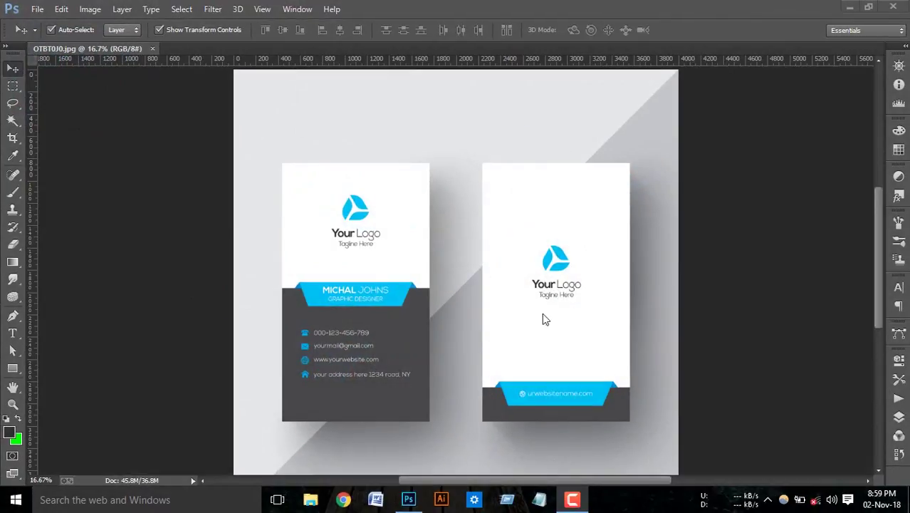
Create Untitled-1 as a 1.75 × 3.25 inch, 300 ppi CMYK document
click(37, 9)
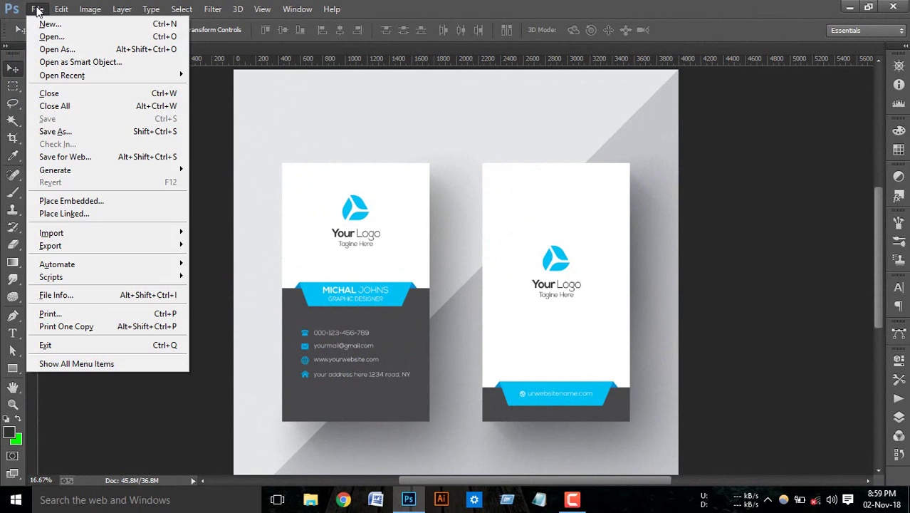
click(44, 24)
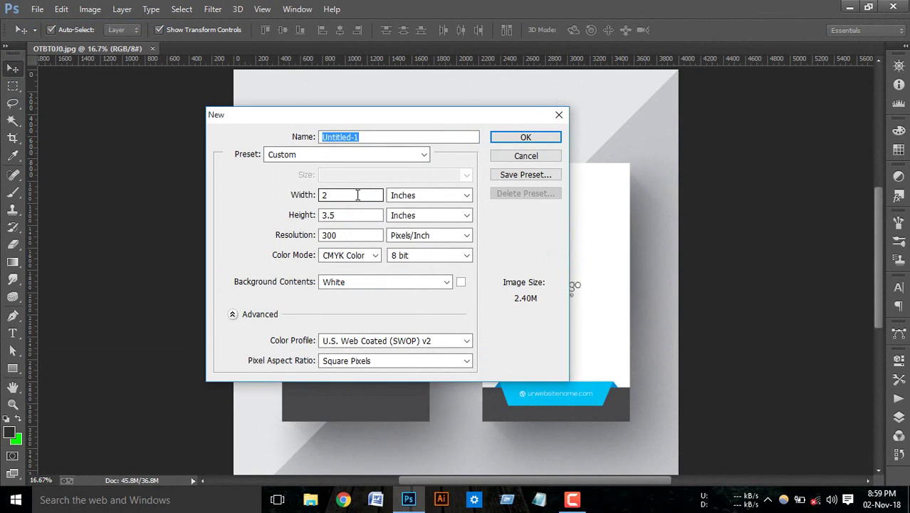
double_click(354, 193)
text(1.75)
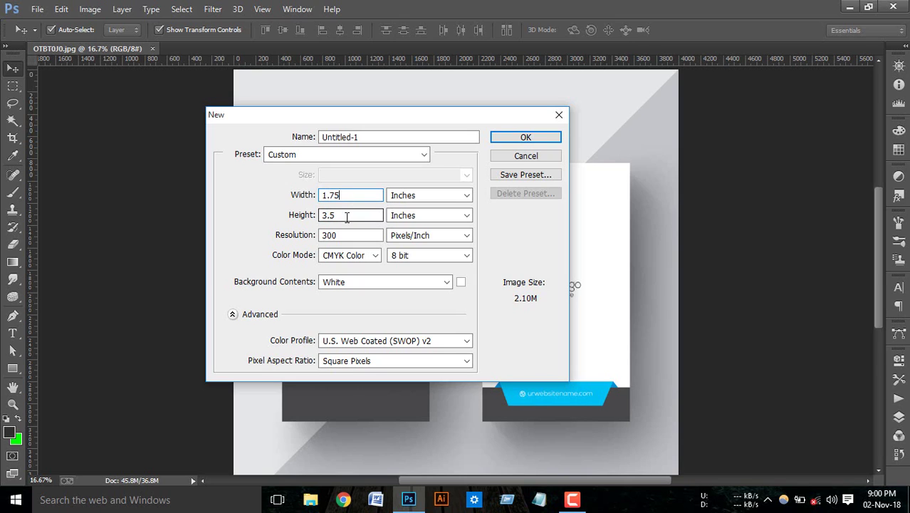
drag(349, 215, 318, 219)
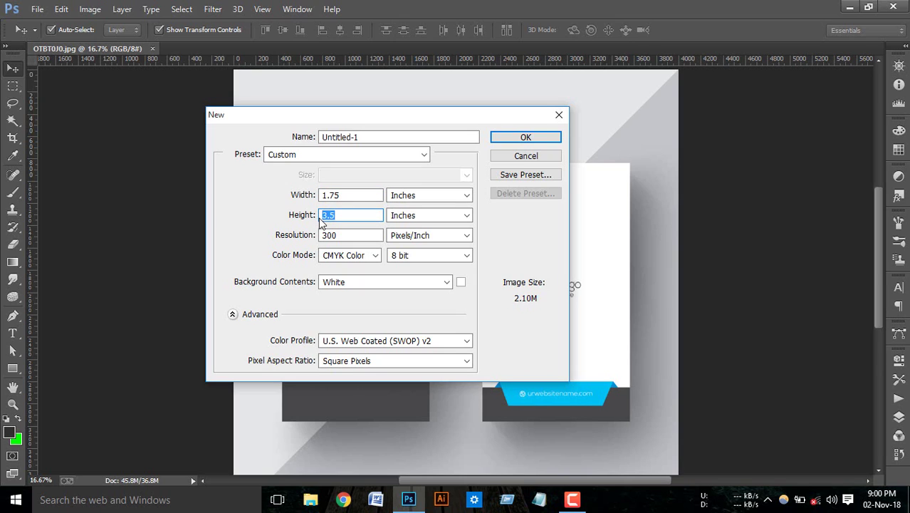
text(3.)
text(25)
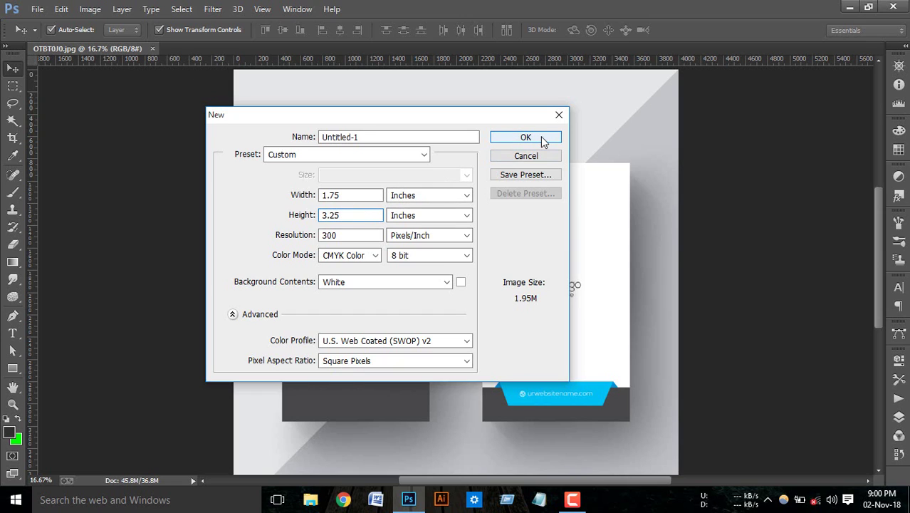
click(541, 137)
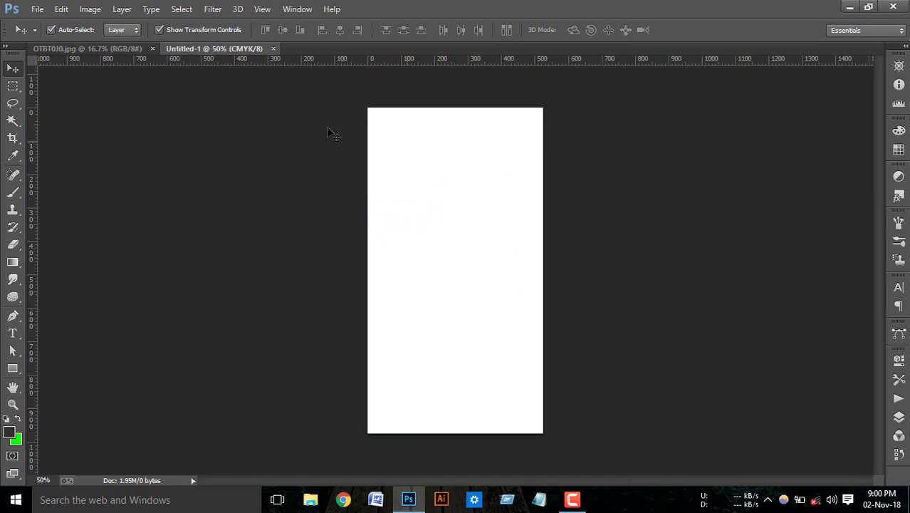
Resize the canvas to 2 × 3.5 inches, using inch units and a cyan extension colour
click(89, 10)
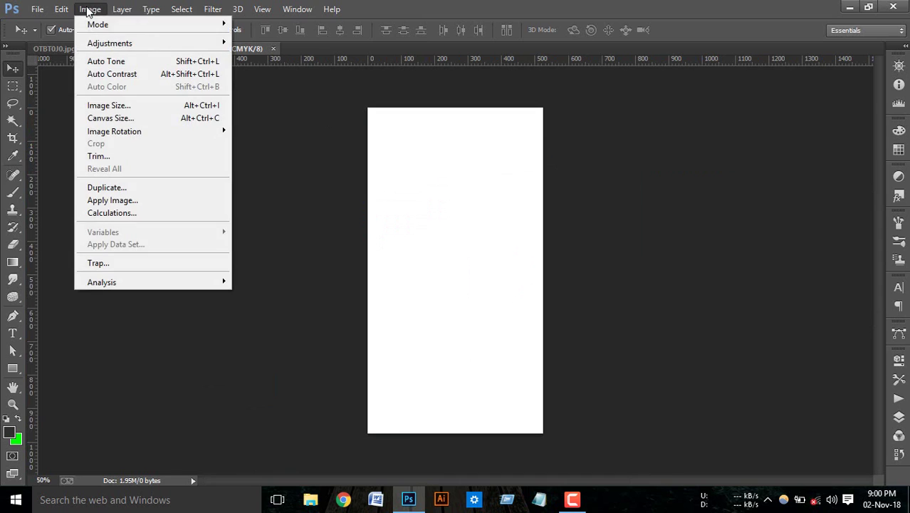
click(132, 123)
click(489, 179)
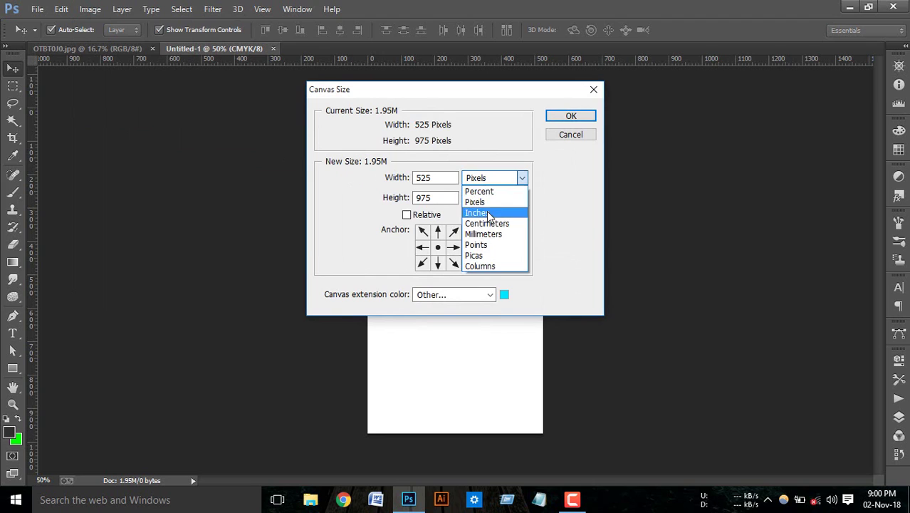
click(489, 212)
mouse_move(435, 178)
mouse_down()
mouse_move(412, 178)
mouse_move(411, 198)
mouse_up()
text(2)
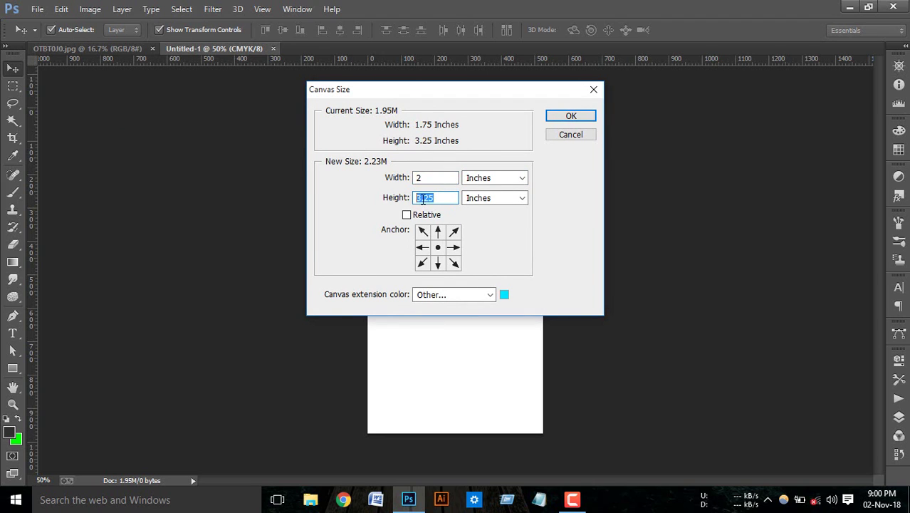
text(3.50)
click(554, 115)
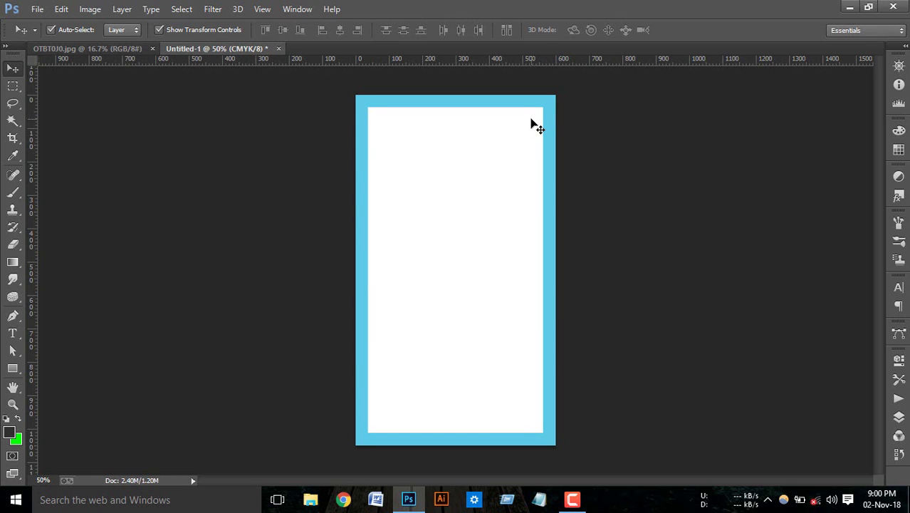
Add guides along the top and bottom page edges and the top canvas edge
key(ctrl+plus)
key(ctrl+minus)
drag(502, 65, 513, 106)
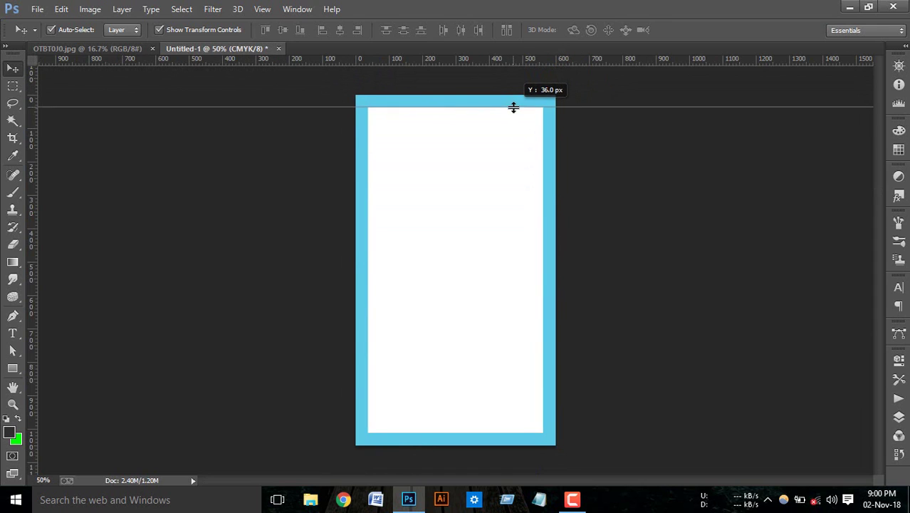
drag(508, 62, 536, 433)
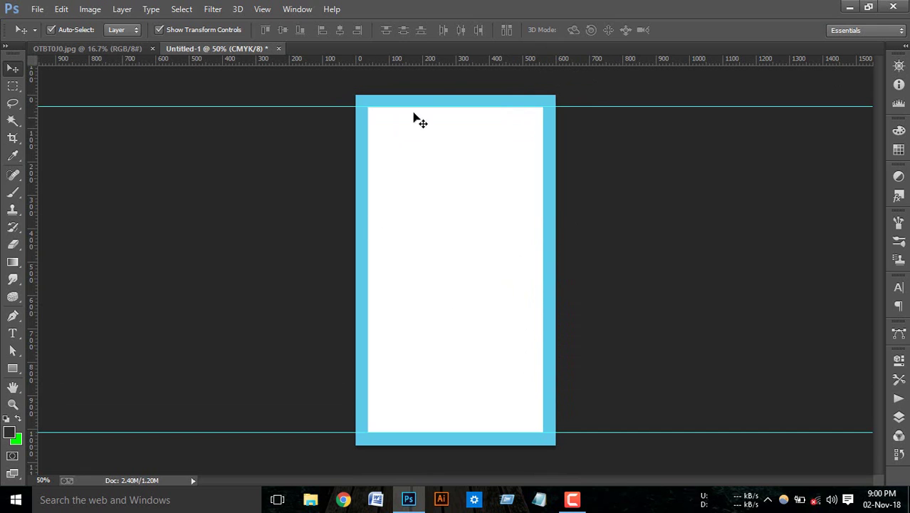
drag(441, 61, 502, 444)
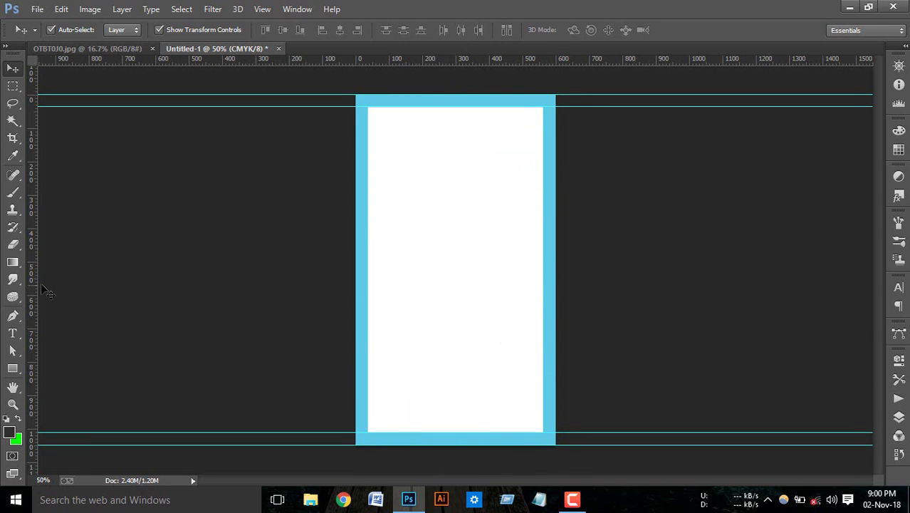
Add guides along the right and left edges of both the canvas and the page
drag(30, 288, 555, 237)
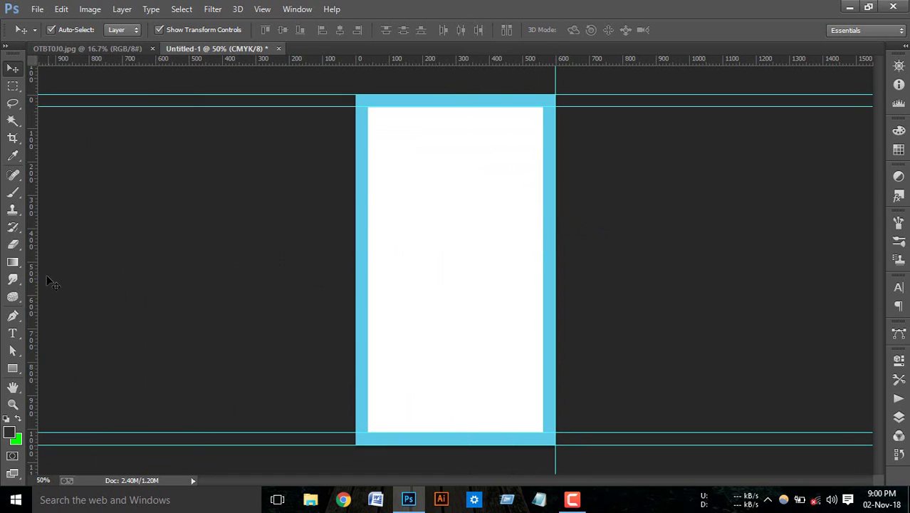
drag(33, 277, 543, 221)
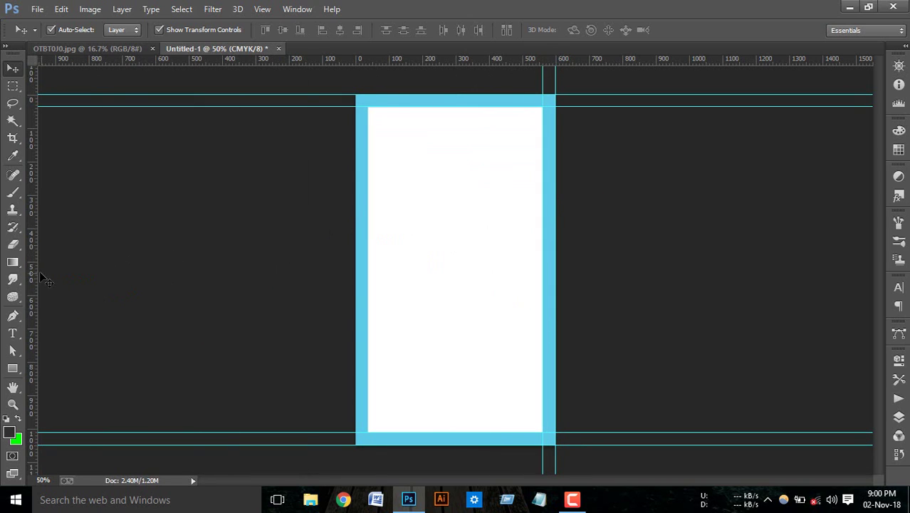
drag(33, 277, 367, 269)
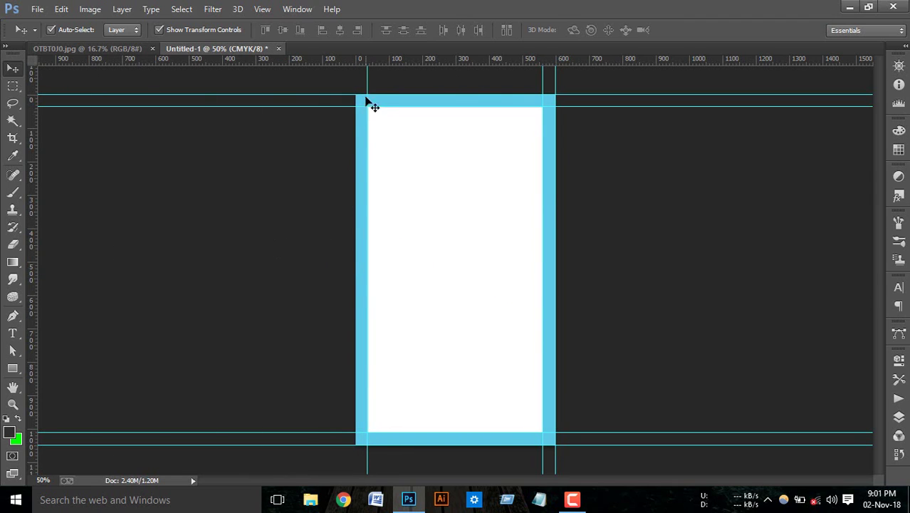
drag(369, 83, 368, 83)
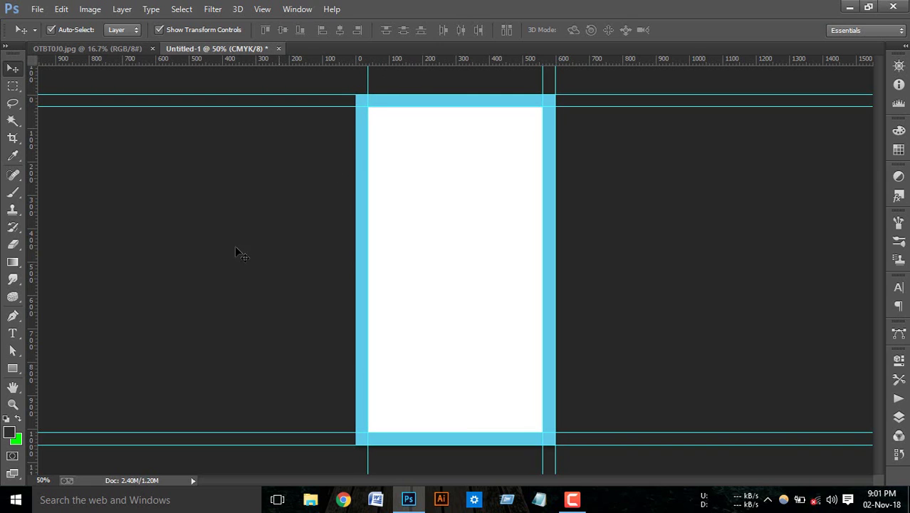
drag(34, 299, 355, 285)
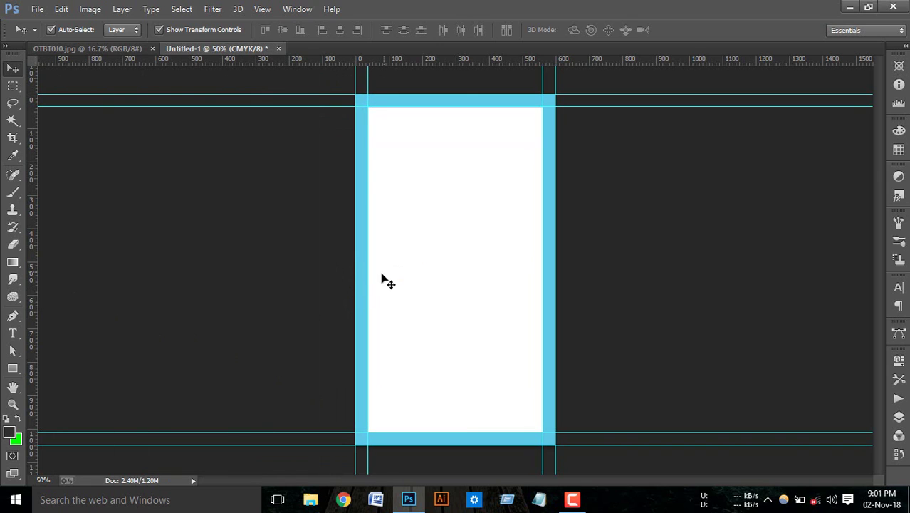
click(84, 11)
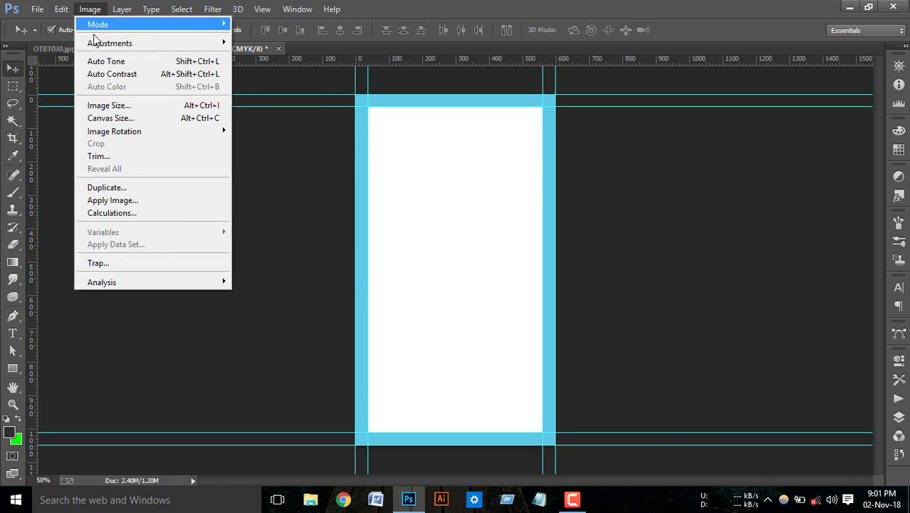
Enlarge the canvas, in inch units, to 2.25 × 3.75 inches
click(110, 118)
click(521, 178)
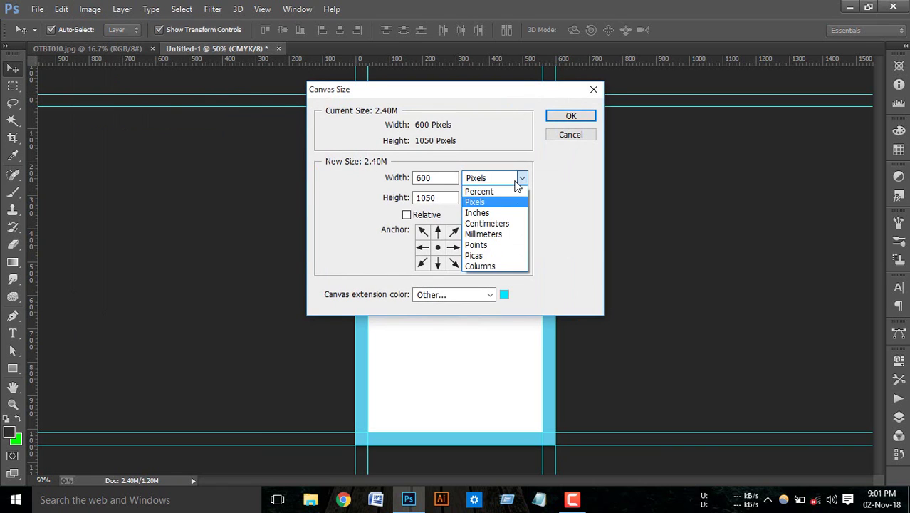
click(493, 213)
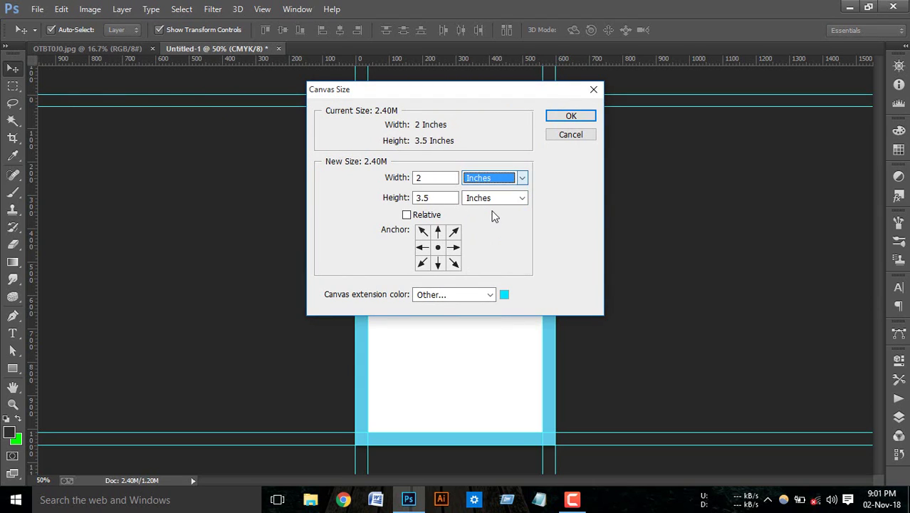
click(431, 179)
text(.2)
click(427, 197)
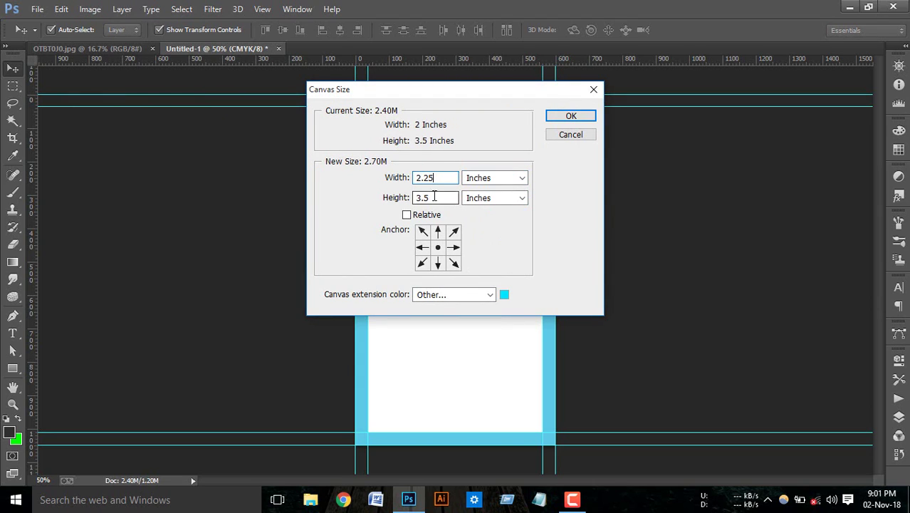
text(5)
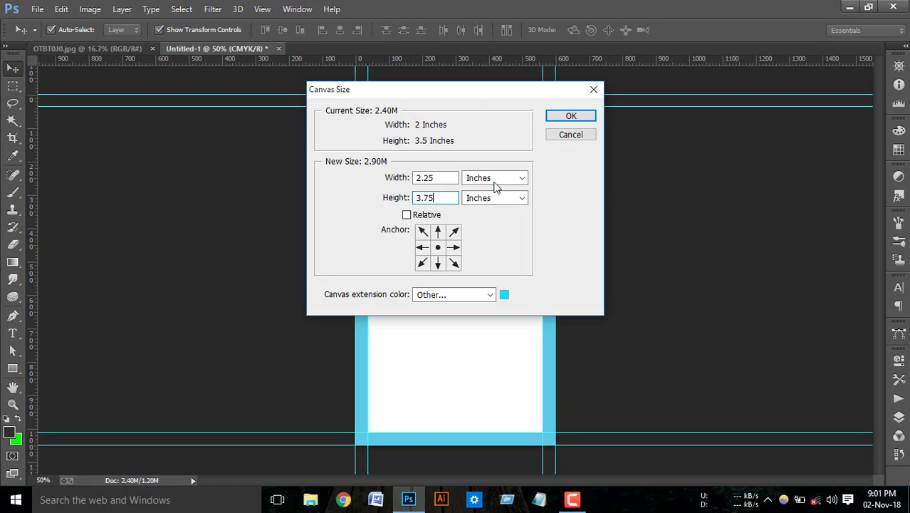
click(569, 115)
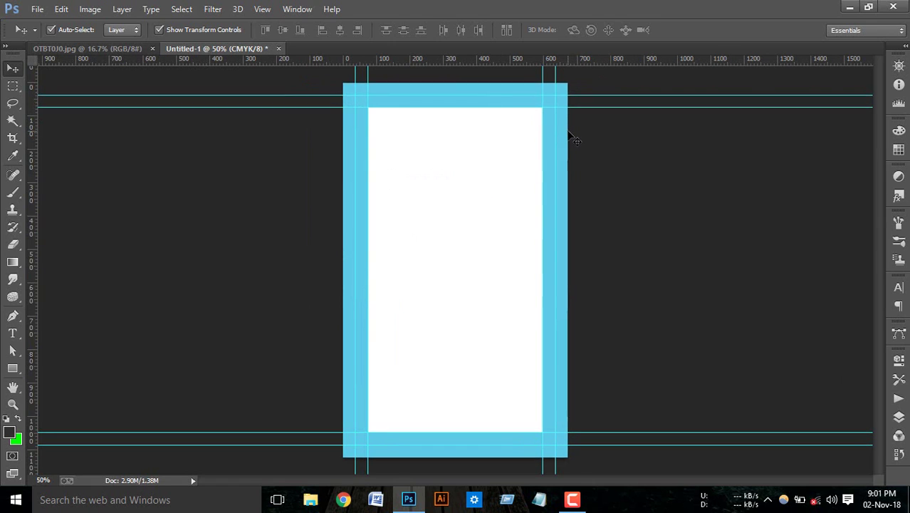
key(ctrl+minus)
Draw a white rectangle, Rectangle 1, covering the whole canvas
click(13, 367)
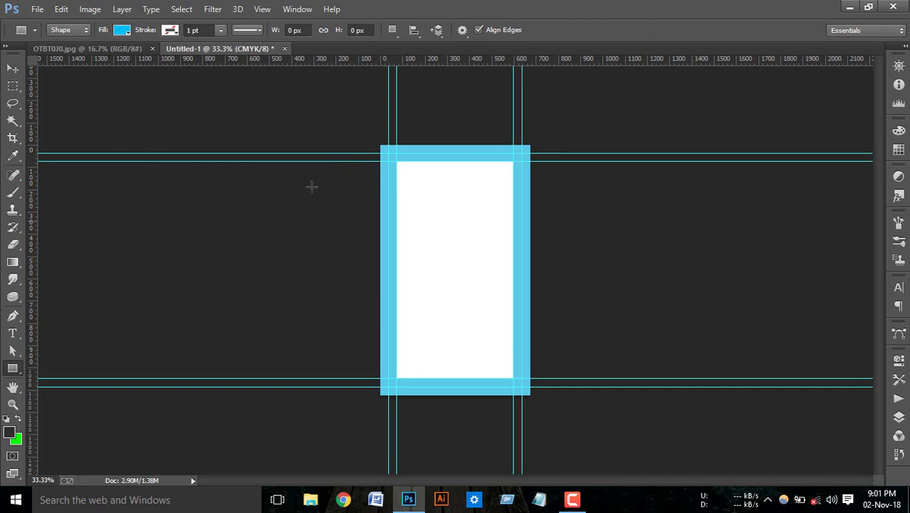
drag(369, 136, 540, 401)
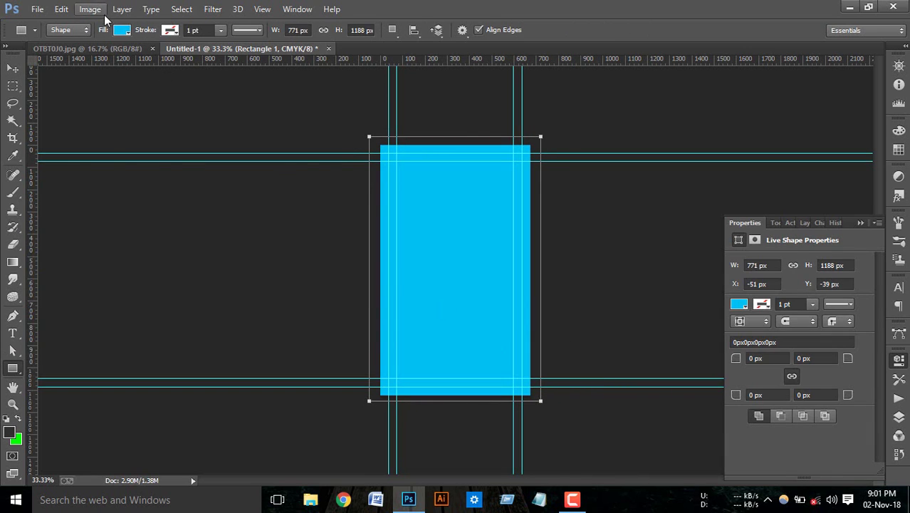
click(123, 30)
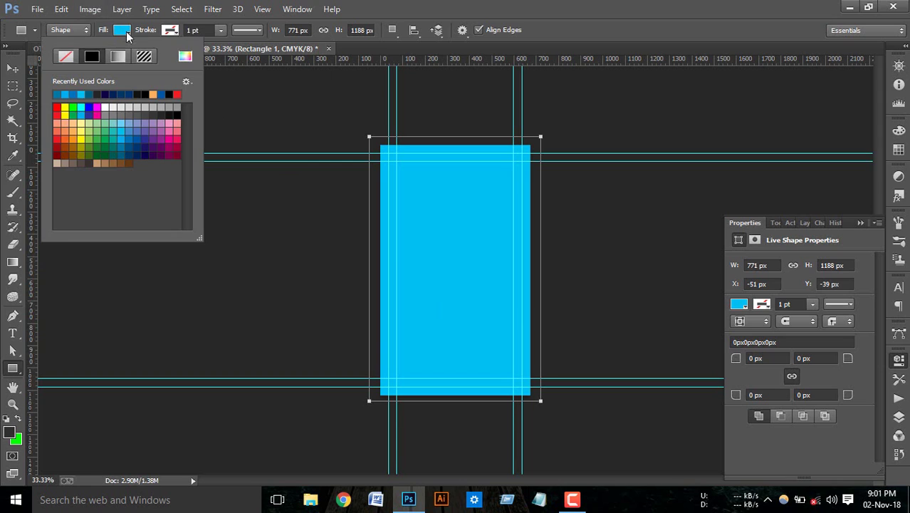
click(104, 107)
click(13, 67)
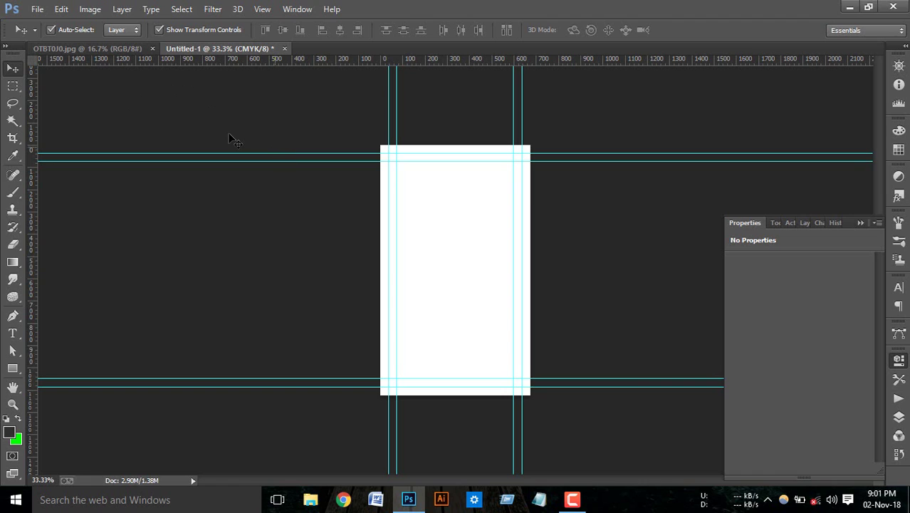
Fully lock the Rectangle 1 layer in the Layers panel
click(897, 417)
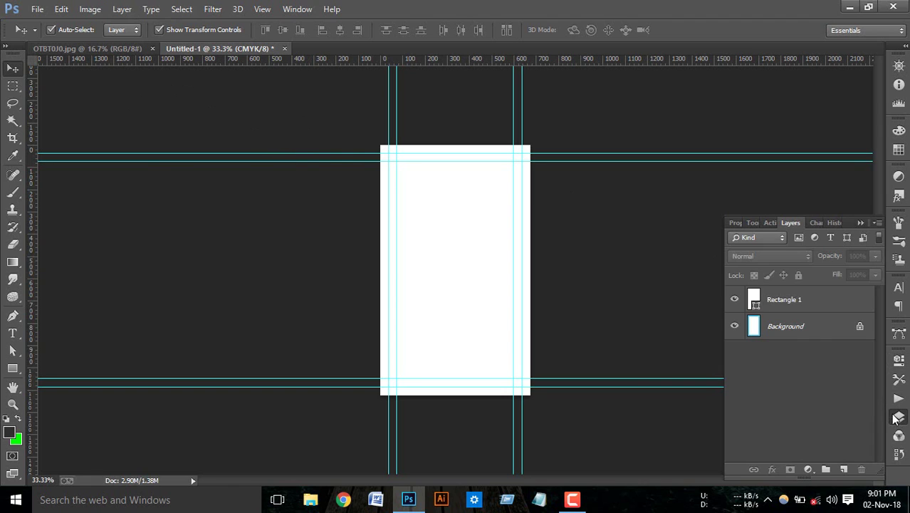
click(840, 304)
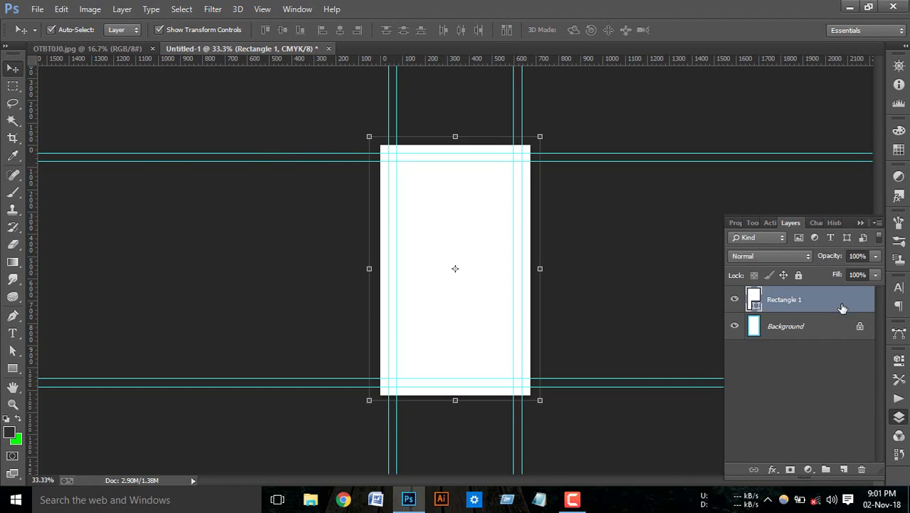
click(798, 275)
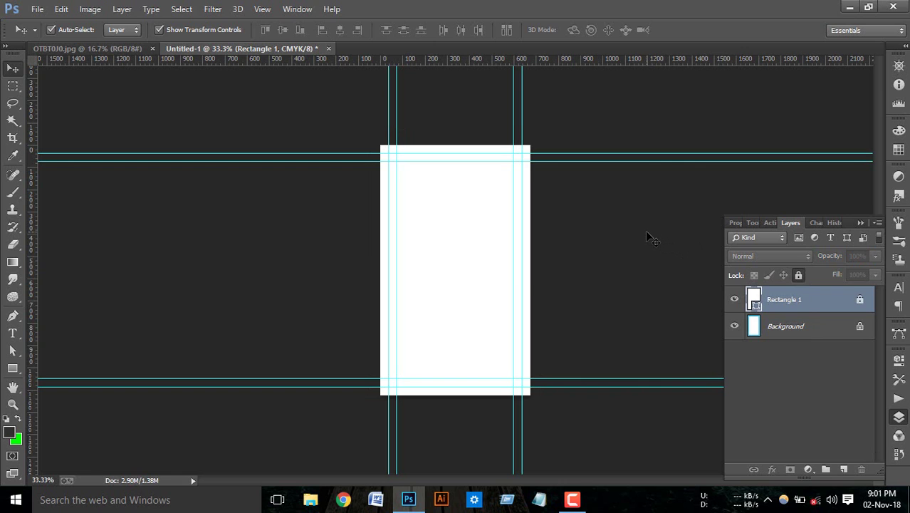
key(ctrl+plus)
key(ctrl+minus)
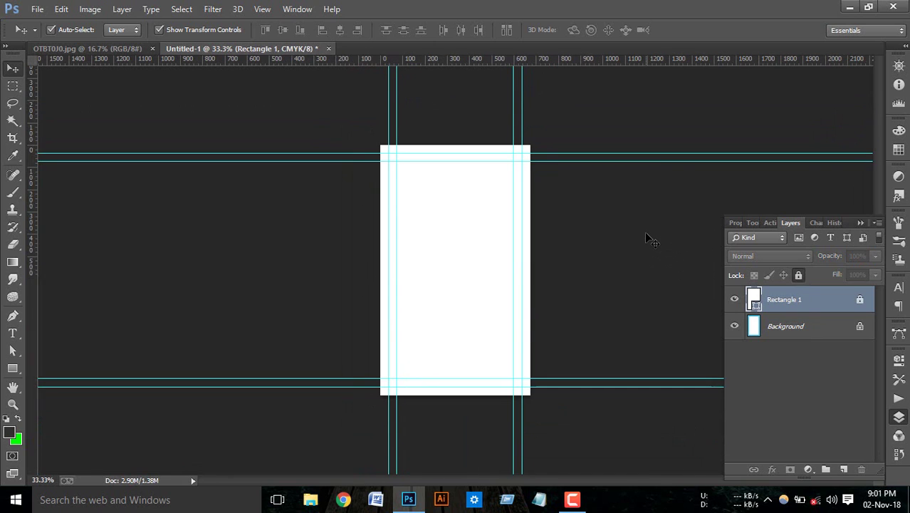
key(ctrl+plus)
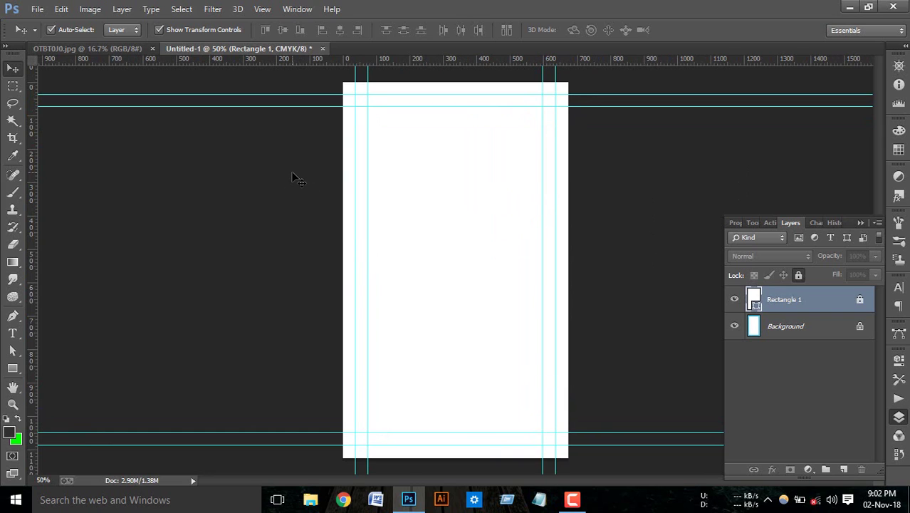
Draw Rectangle 2 over the card's lower half and fill it with dark grey
click(12, 368)
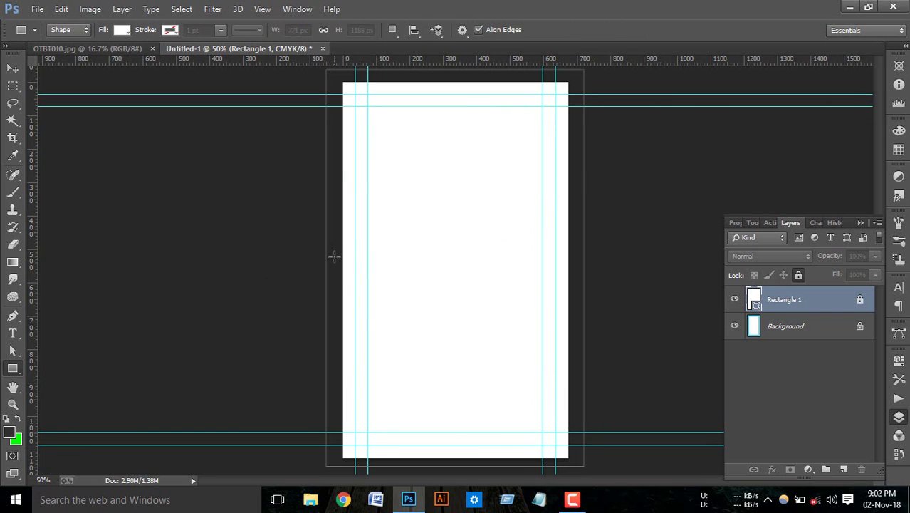
drag(333, 256, 575, 467)
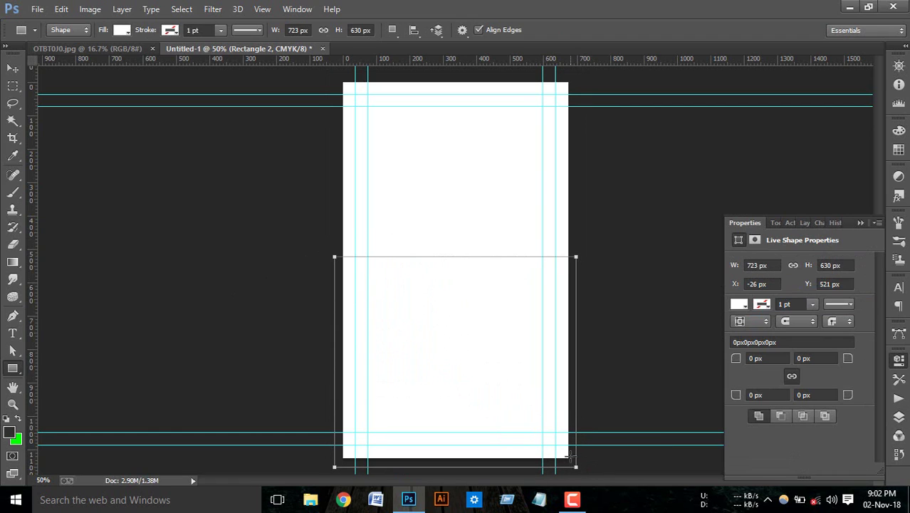
click(740, 304)
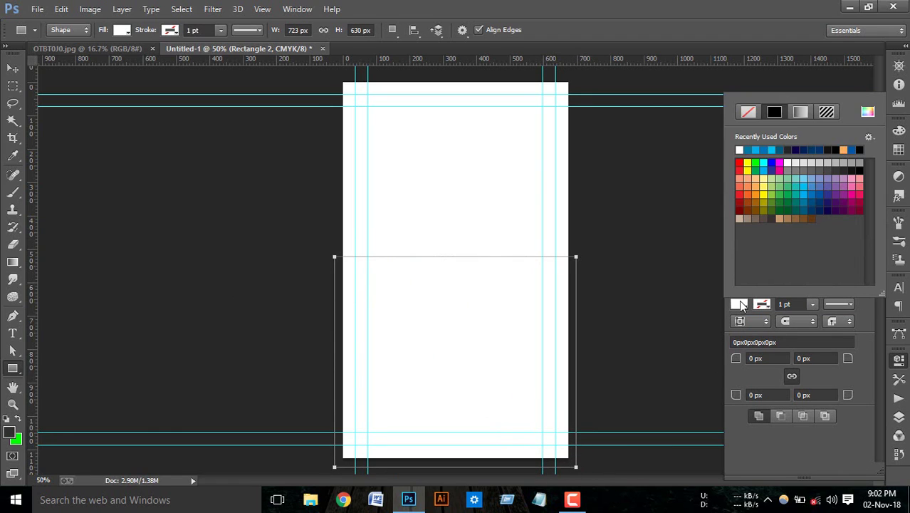
click(853, 162)
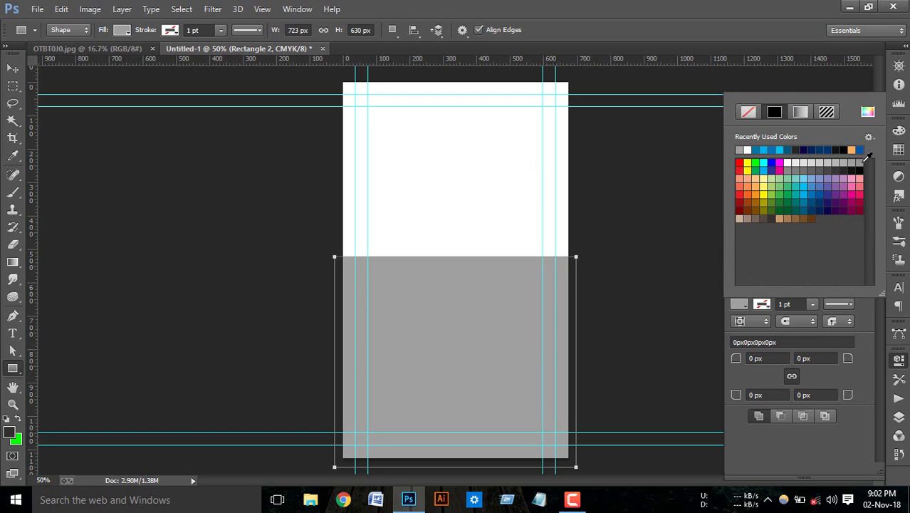
click(859, 163)
click(838, 164)
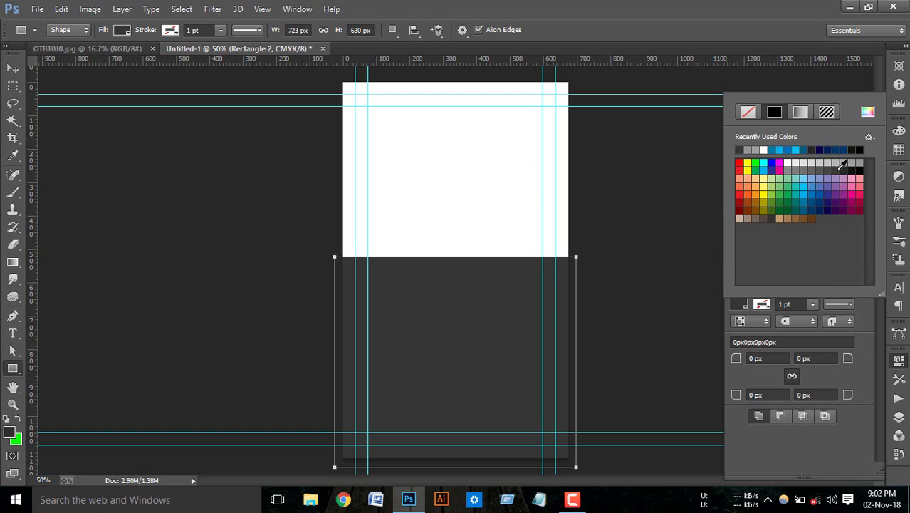
click(826, 170)
click(828, 164)
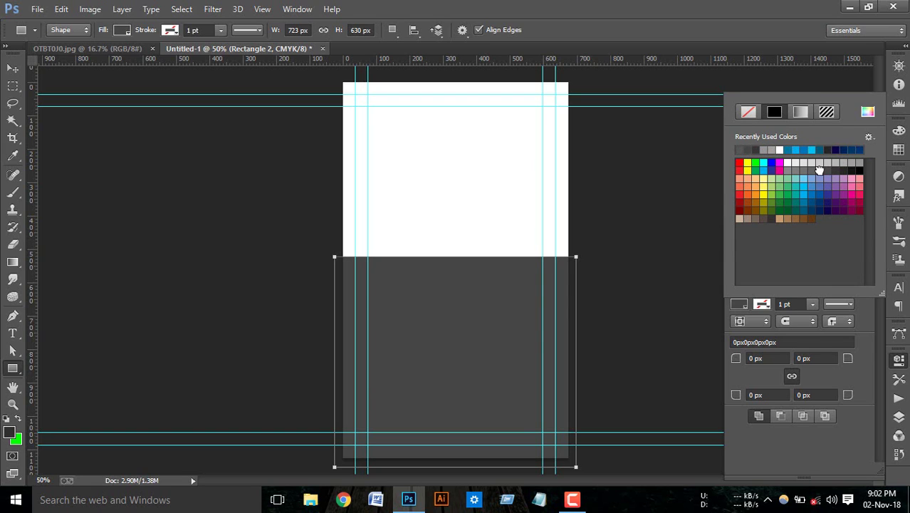
click(824, 164)
click(12, 69)
click(149, 160)
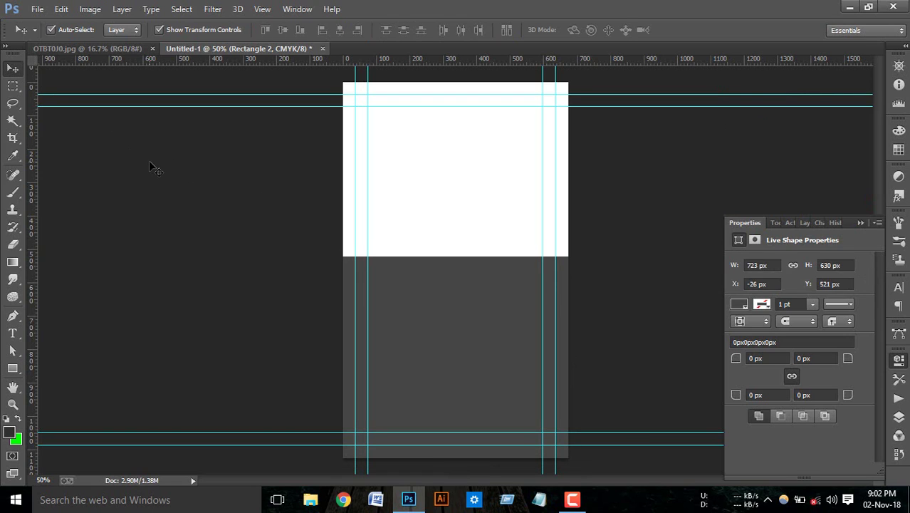
key(ctrl+plus)
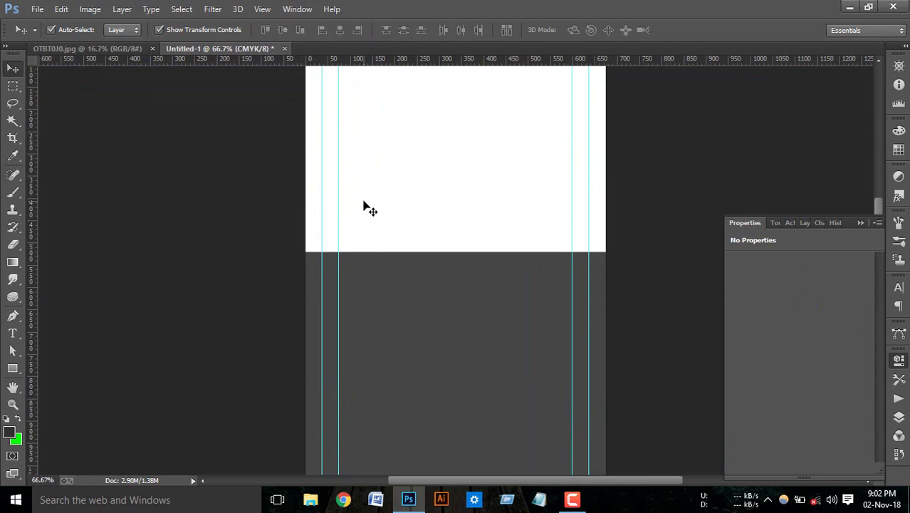
Draw a blue bar, Rectangle 3, across the white–grey boundary and shrink its height to 117 px
click(12, 367)
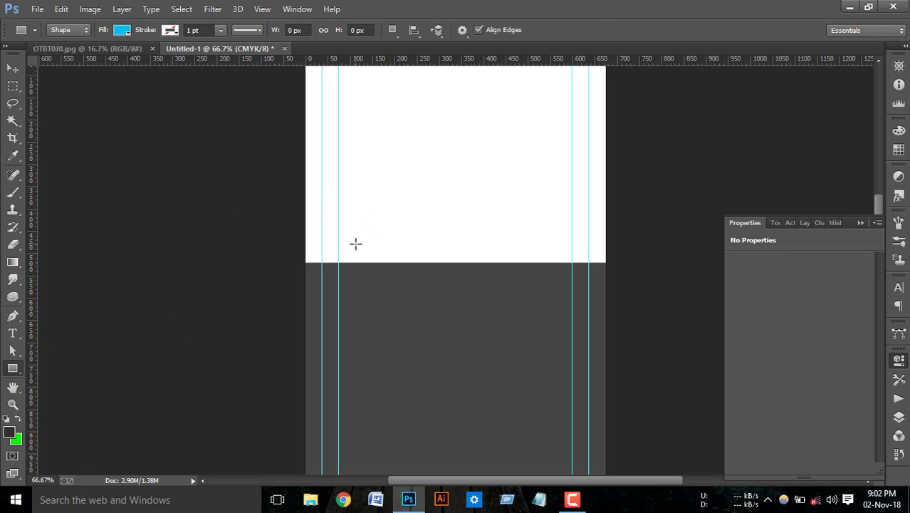
drag(355, 243, 555, 298)
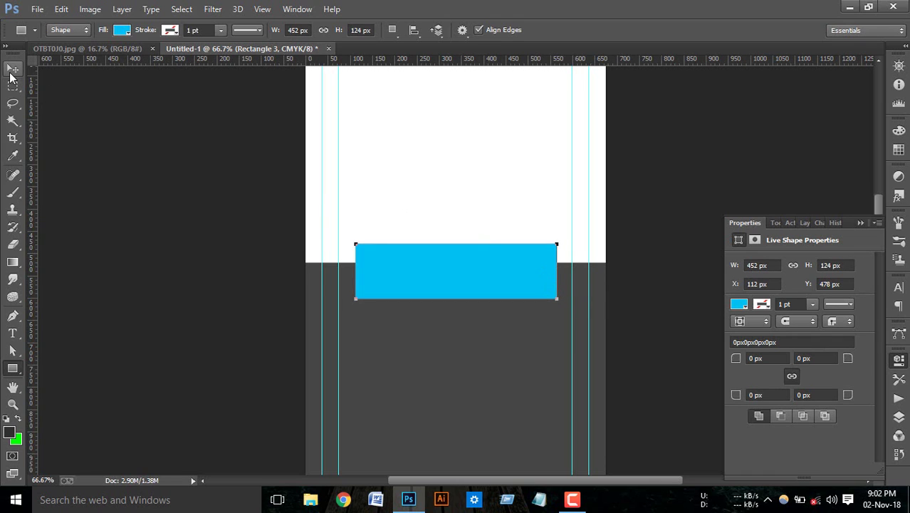
click(11, 71)
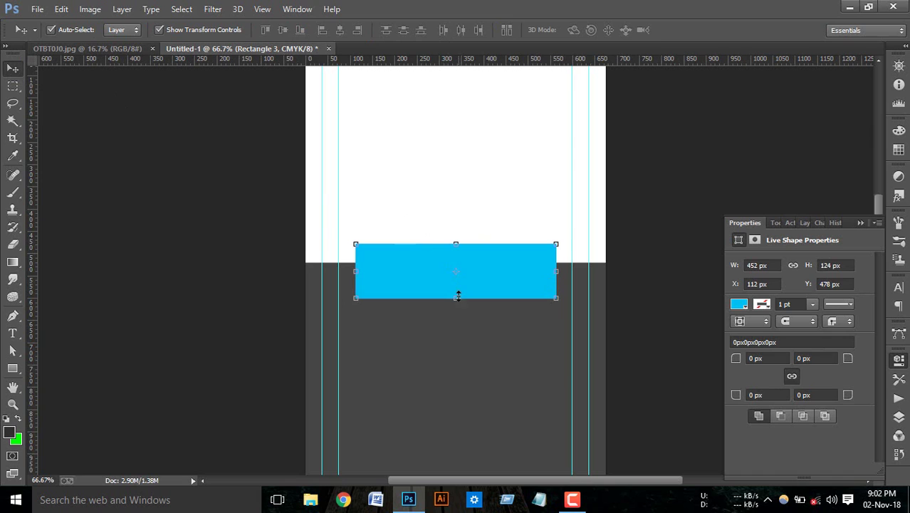
drag(456, 298, 458, 294)
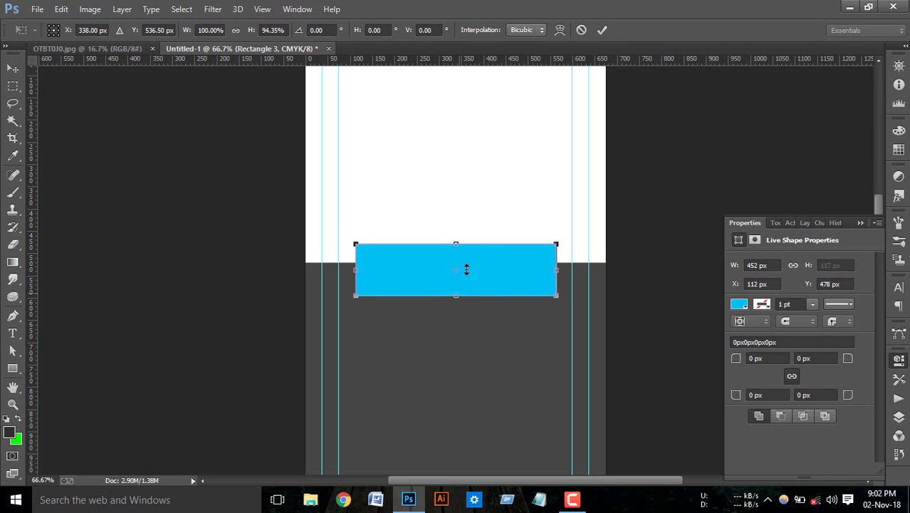
click(602, 30)
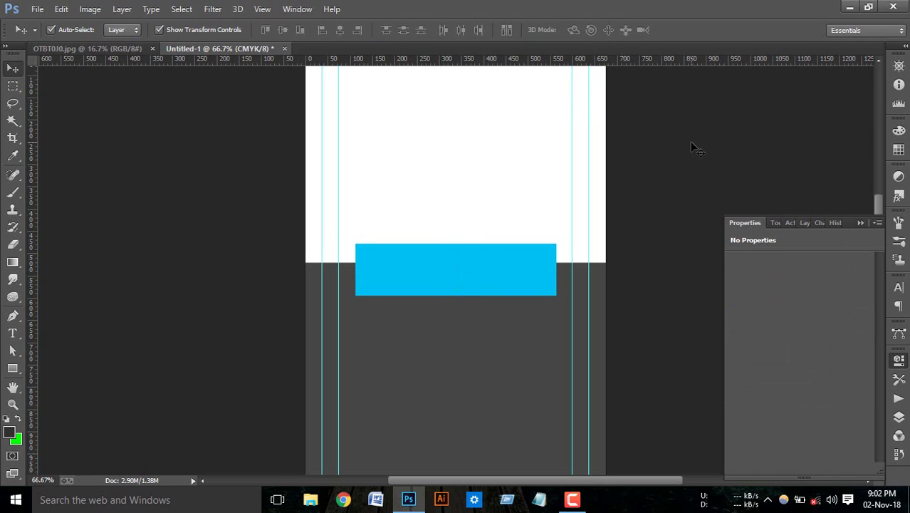
key(ctrl+plus)
key(ctrl+plus)
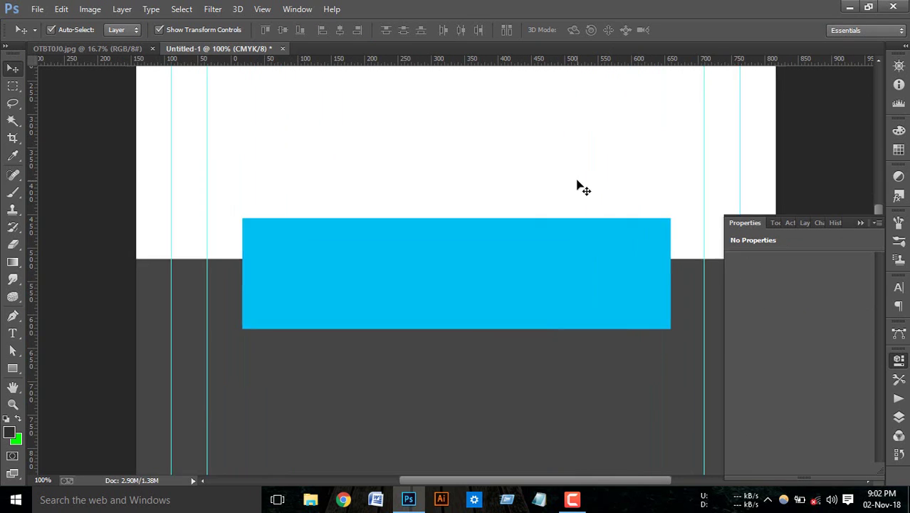
key(ctrl+plus)
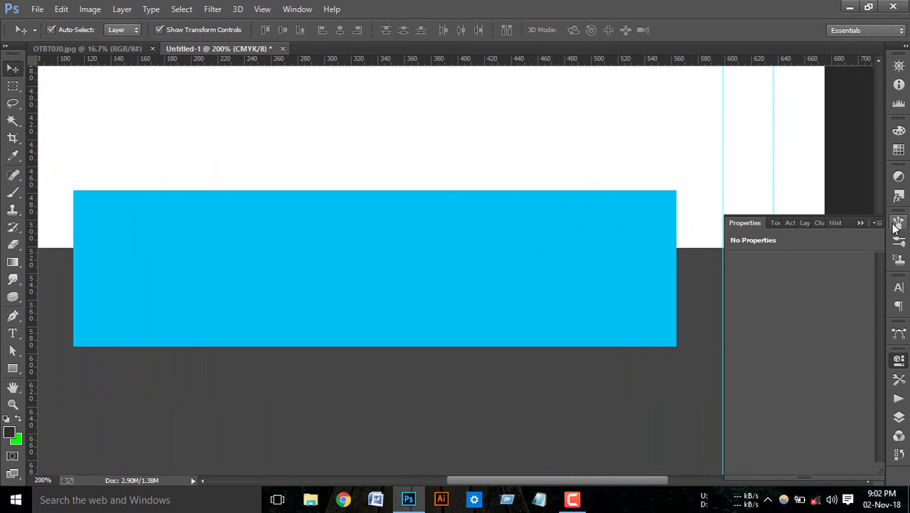
click(860, 223)
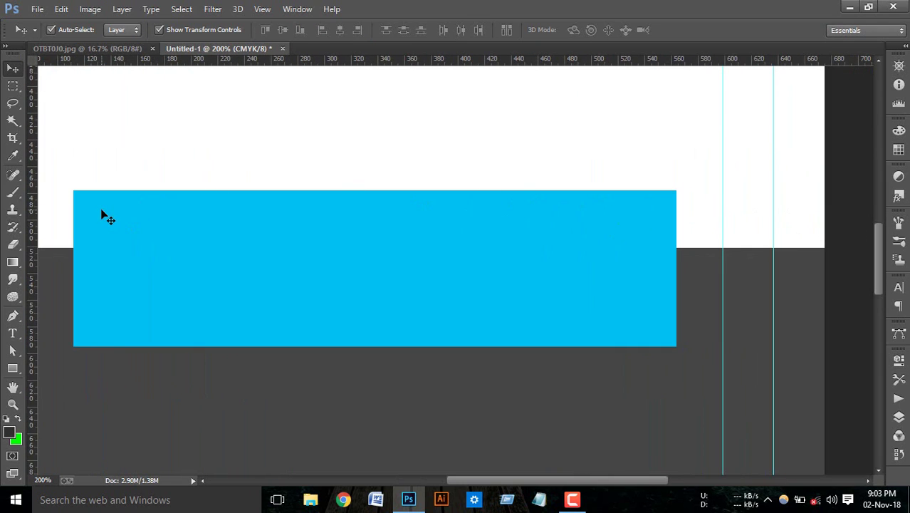
click(202, 314)
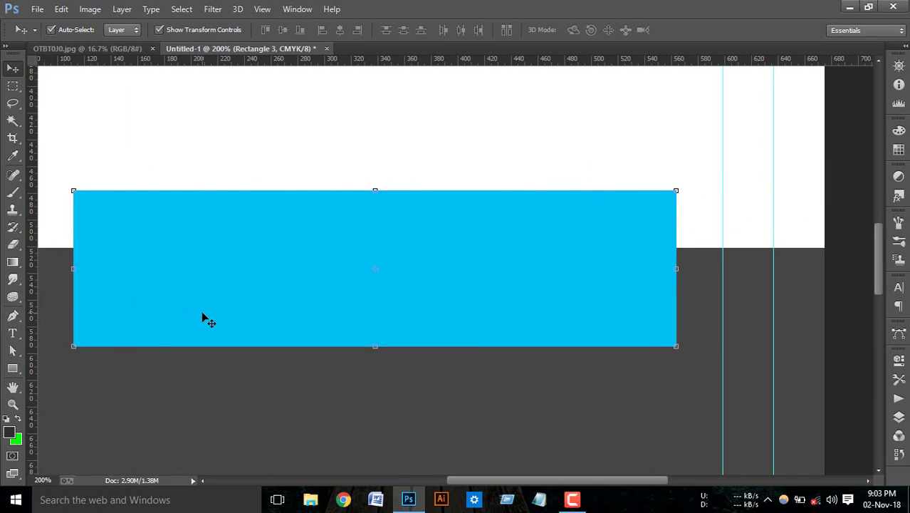
Convert the blue bar to a path and pull its bottom corners inward into a trapezoid
click(12, 349)
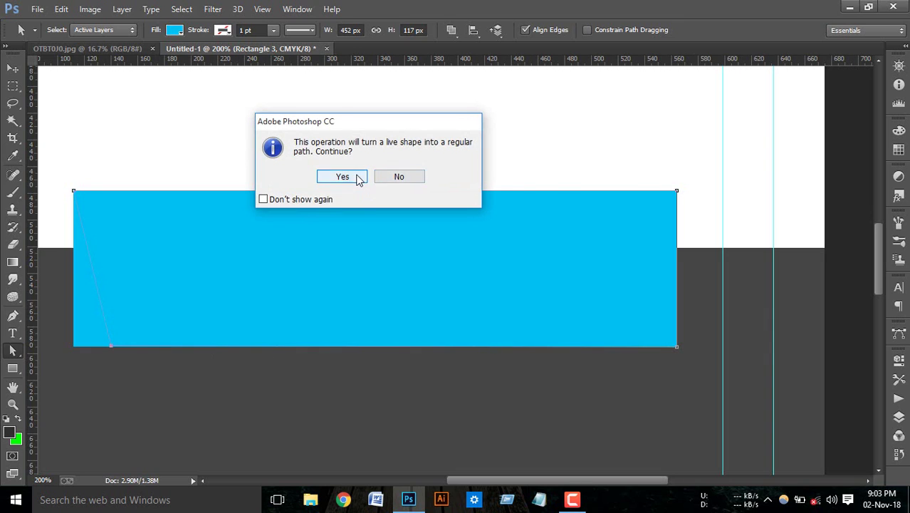
click(356, 177)
drag(677, 348, 637, 346)
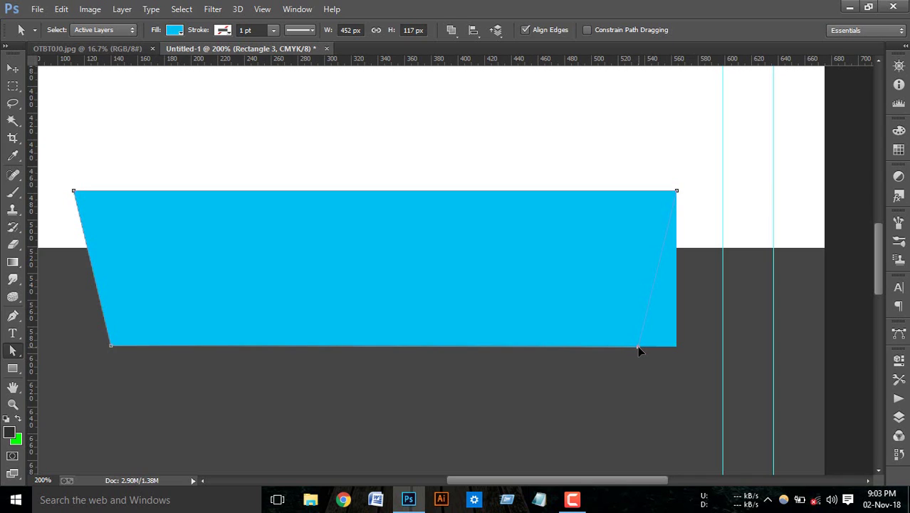
drag(637, 345, 637, 345)
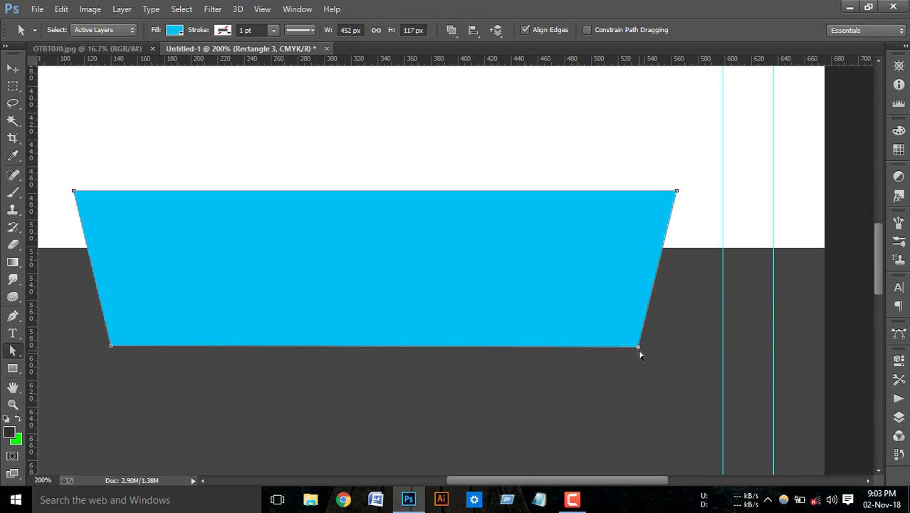
click(834, 328)
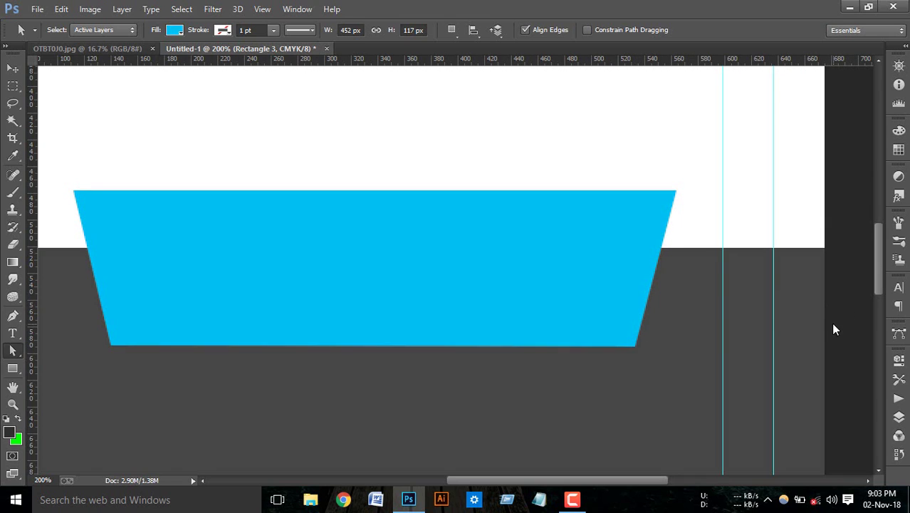
Draw a triangular fold, Shape 1, at the ribbon's right end and fill it bright cyan
click(13, 316)
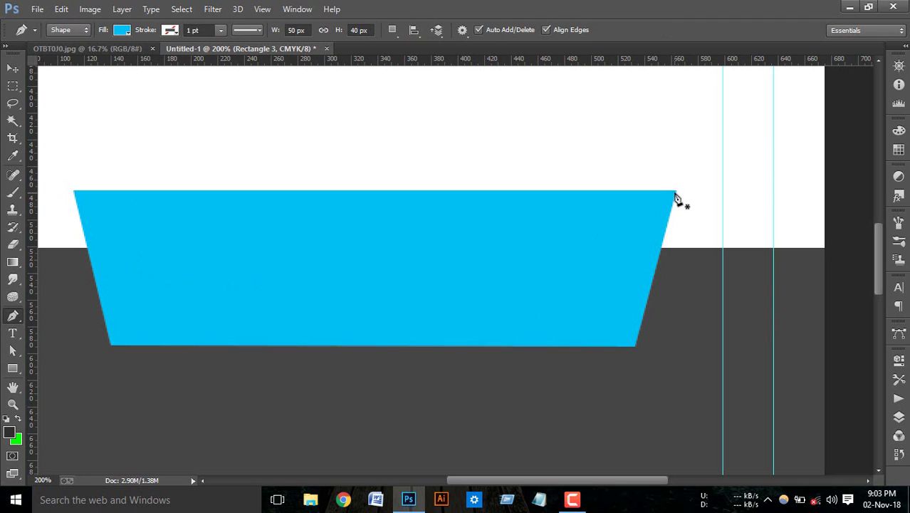
key(ctrl+plus)
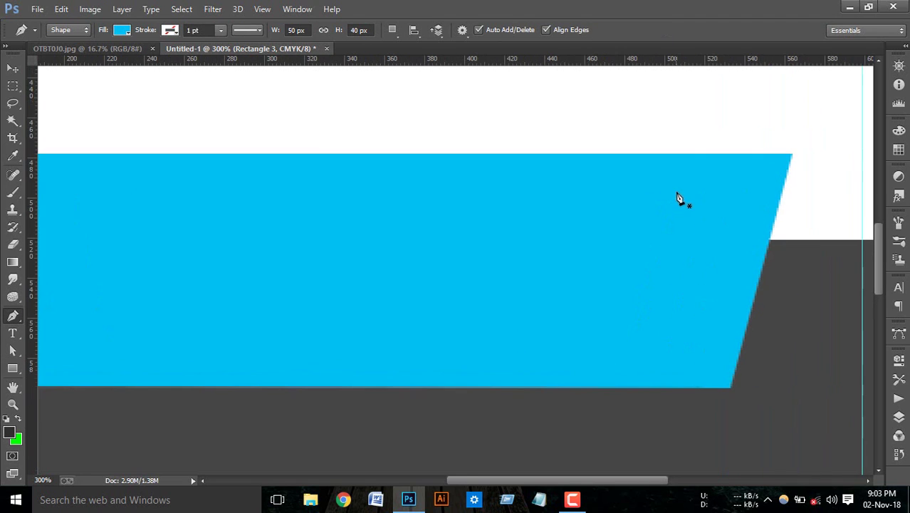
drag(712, 215, 617, 228)
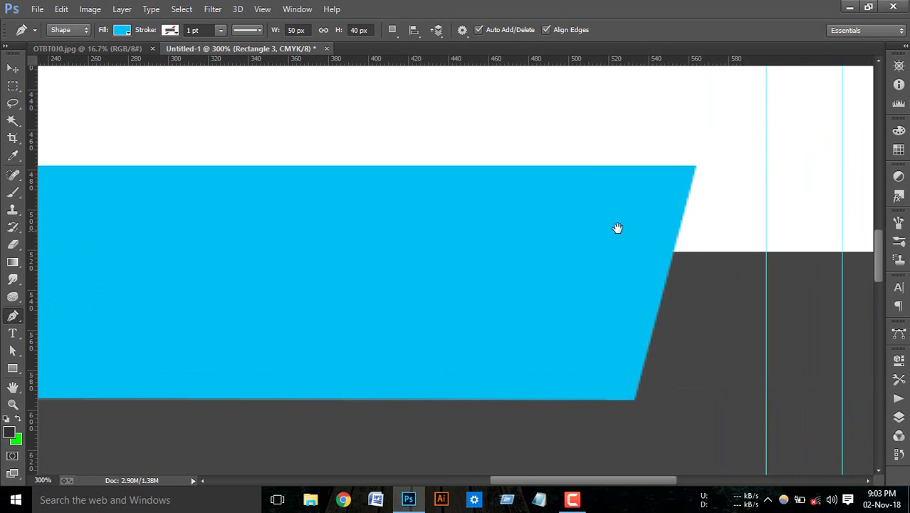
click(697, 167)
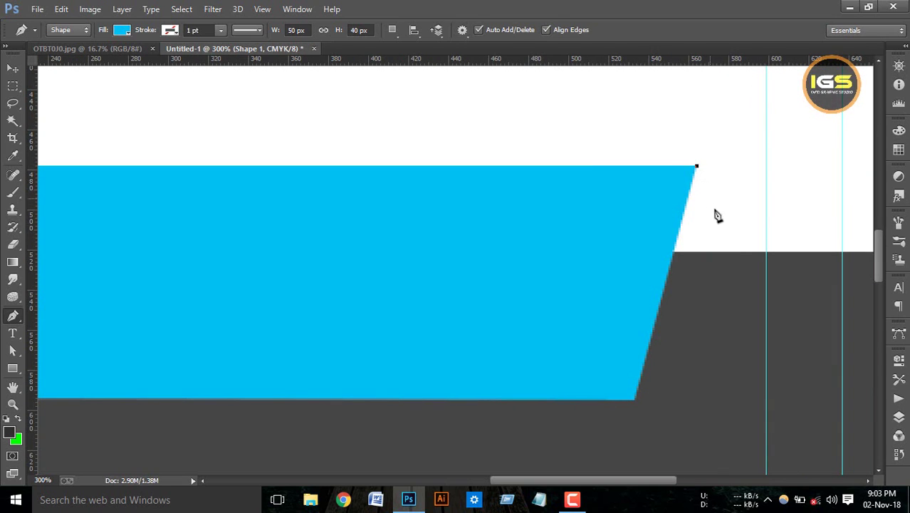
click(766, 252)
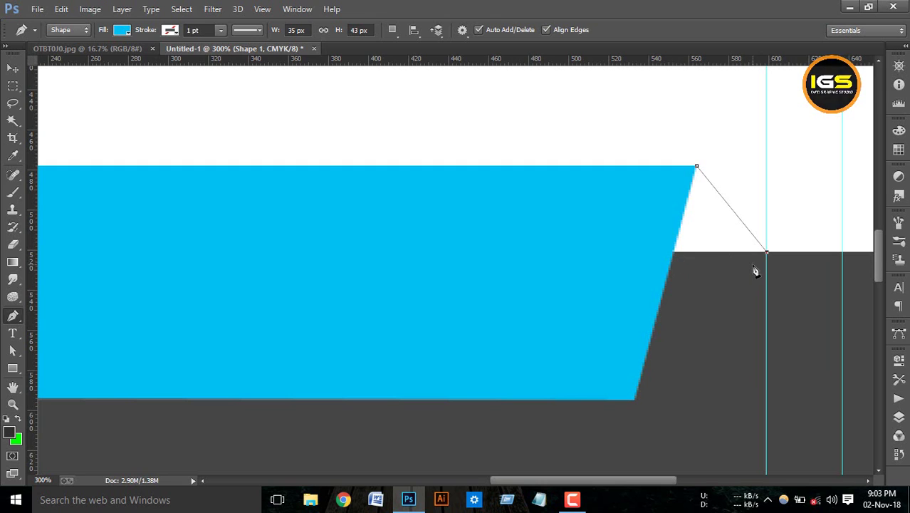
click(753, 265)
click(658, 259)
click(696, 166)
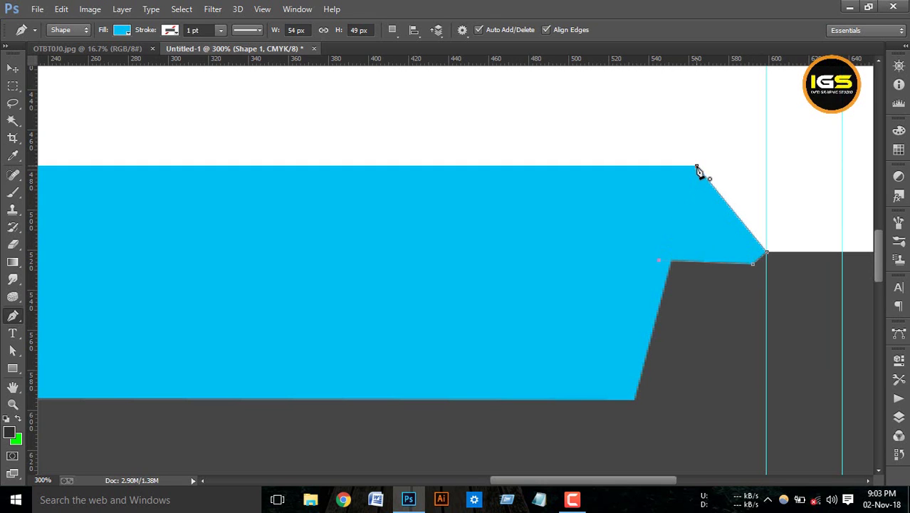
click(123, 33)
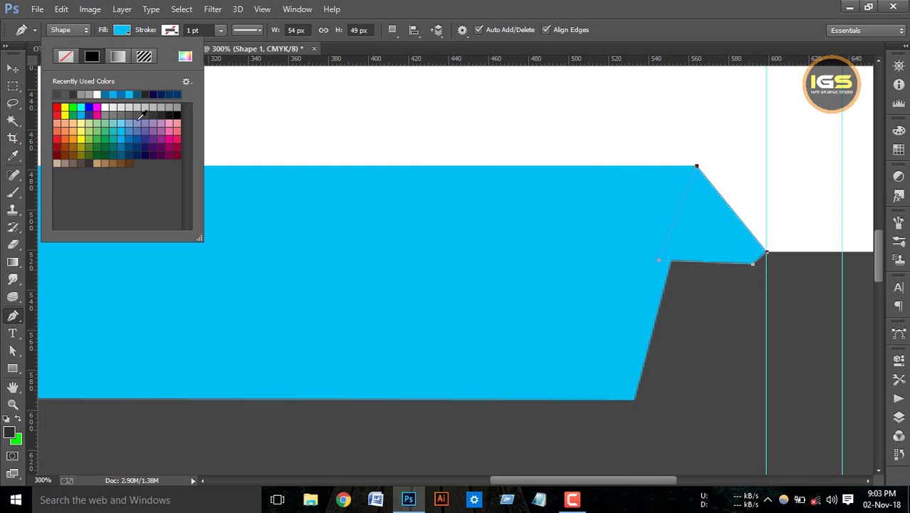
click(121, 146)
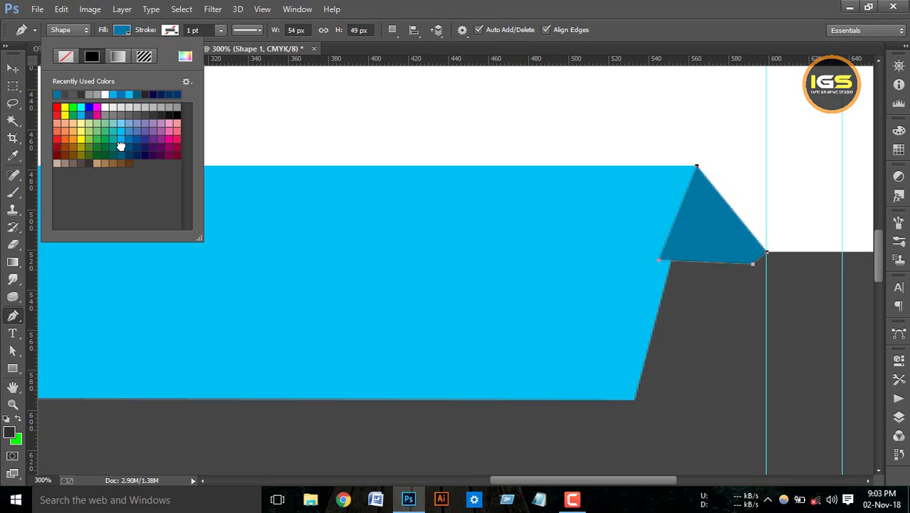
click(119, 137)
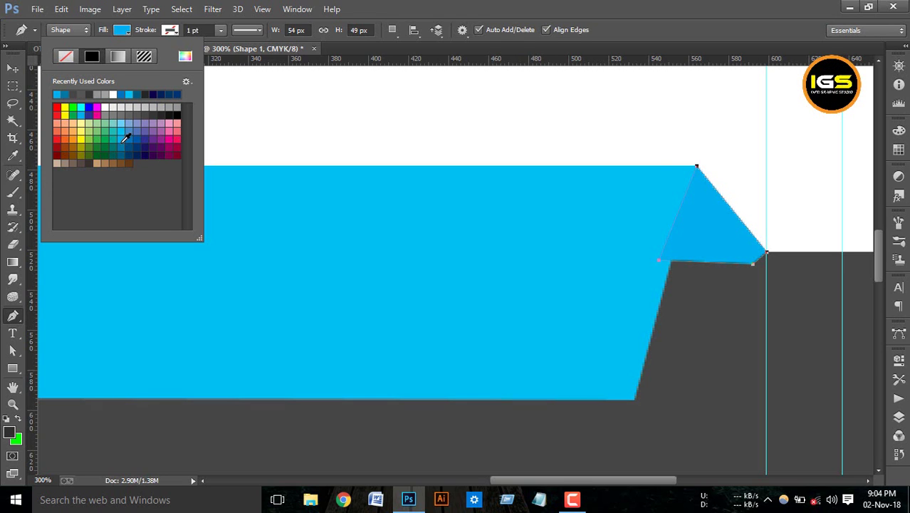
Select the ribbon rectangle layer and bring the ribbon's left end into view
key(v)
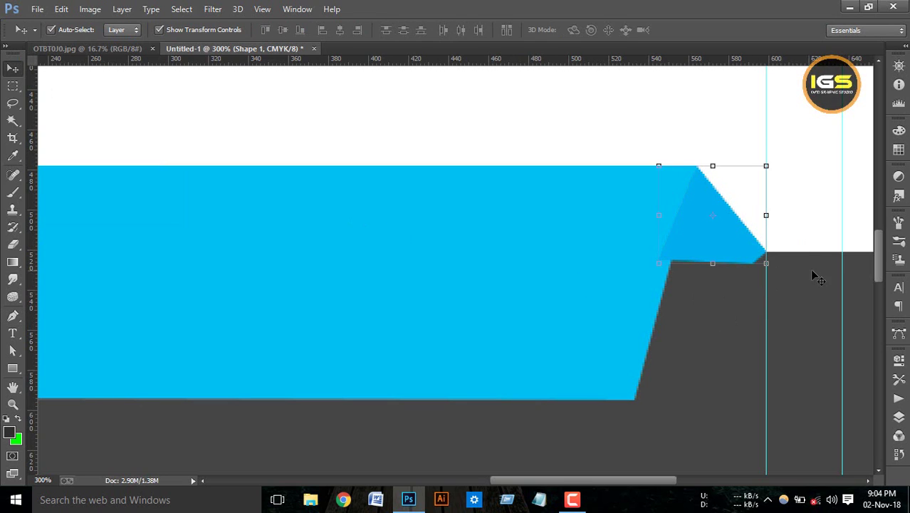
click(817, 277)
key(ctrl+minus)
key(ctrl+minus)
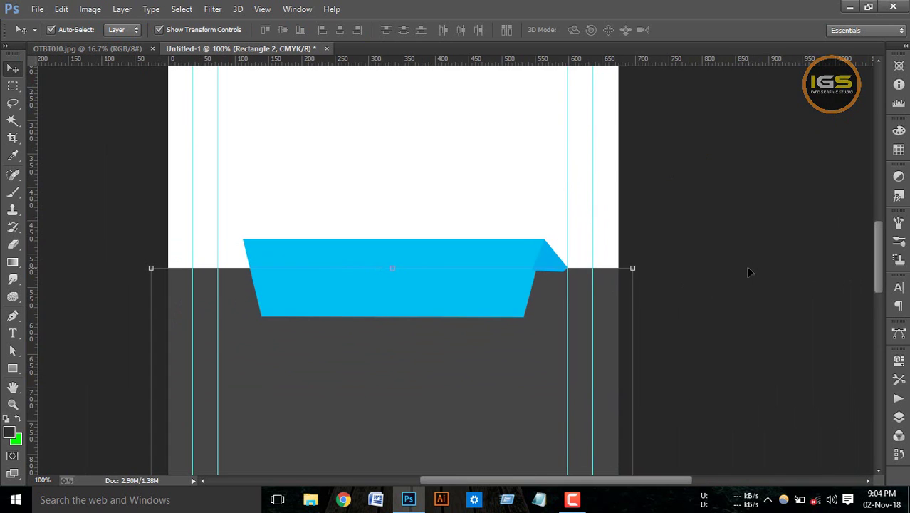
drag(420, 335, 500, 332)
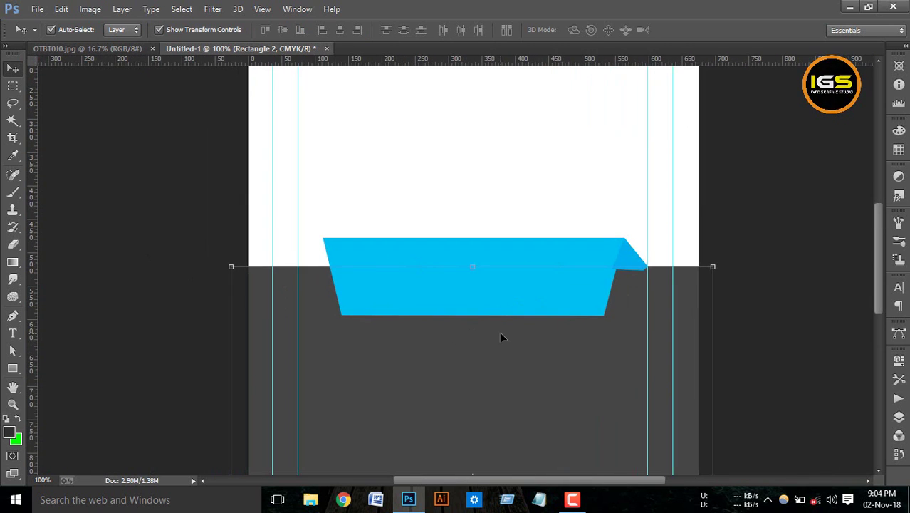
key(ctrl+plus)
drag(387, 341, 427, 341)
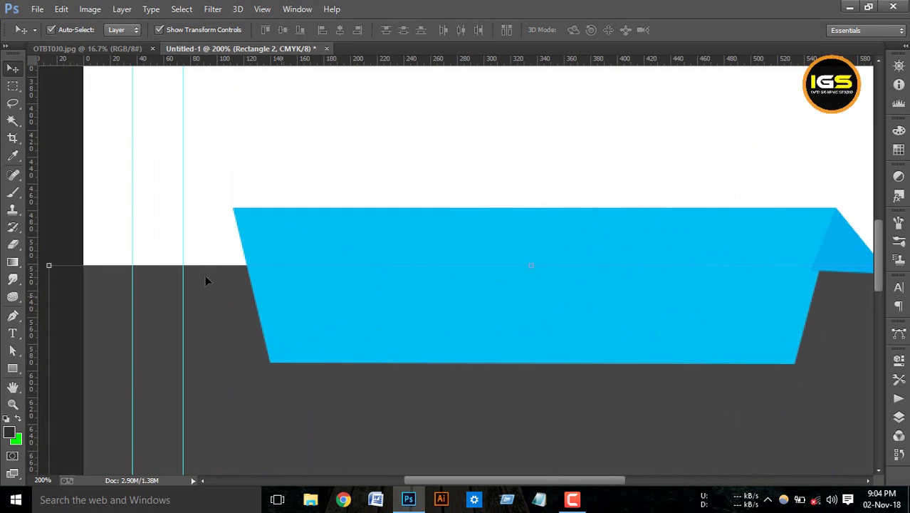
Draw a three-point fold triangle, Shape 2, at the ribbon's left end and fill it bright cyan
click(13, 316)
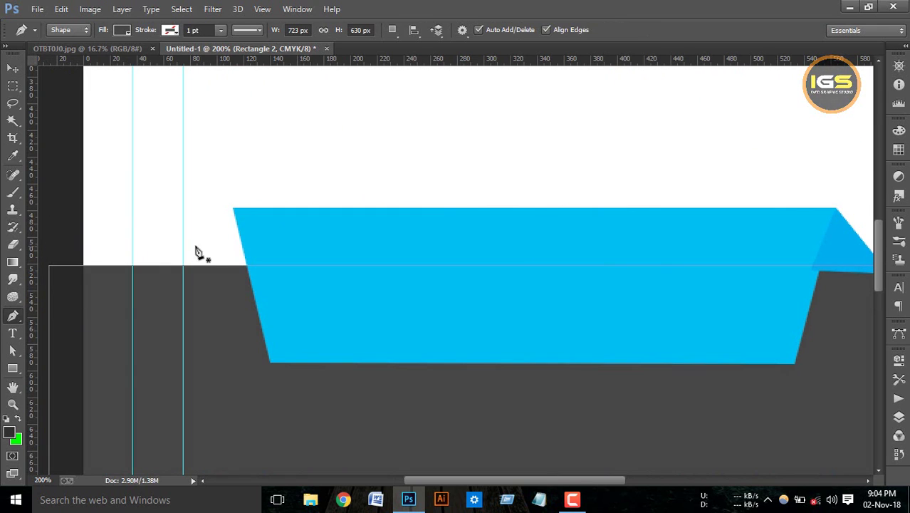
click(235, 210)
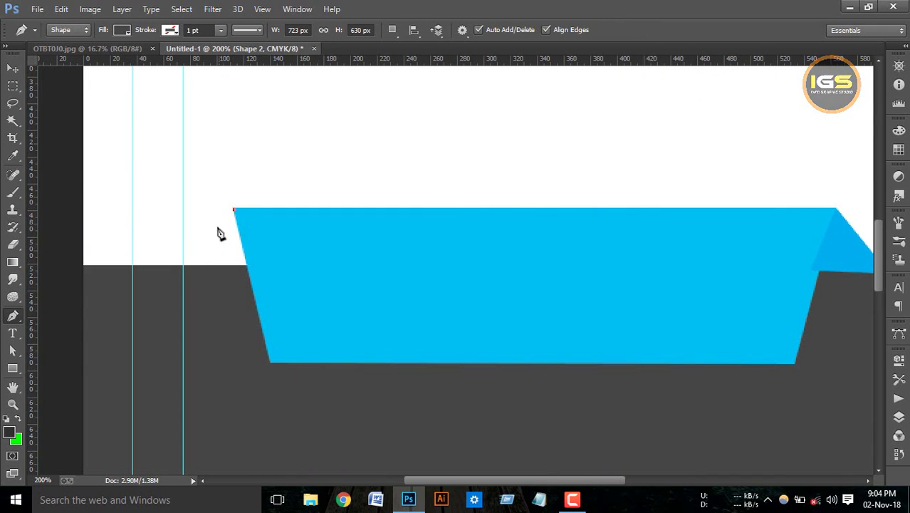
click(184, 268)
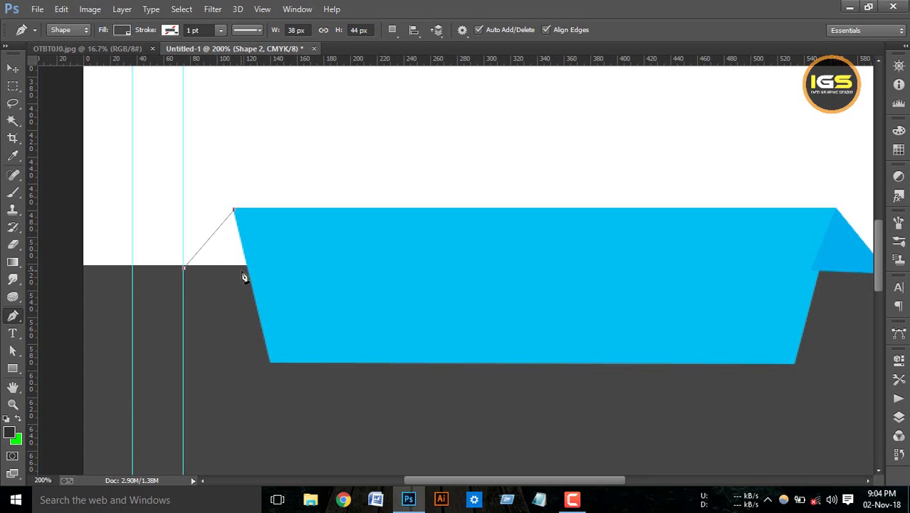
click(254, 270)
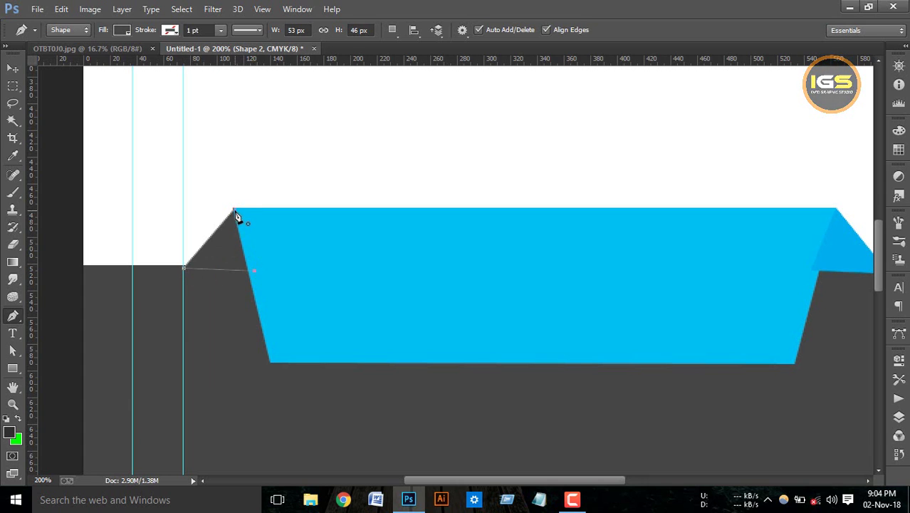
click(236, 213)
click(122, 30)
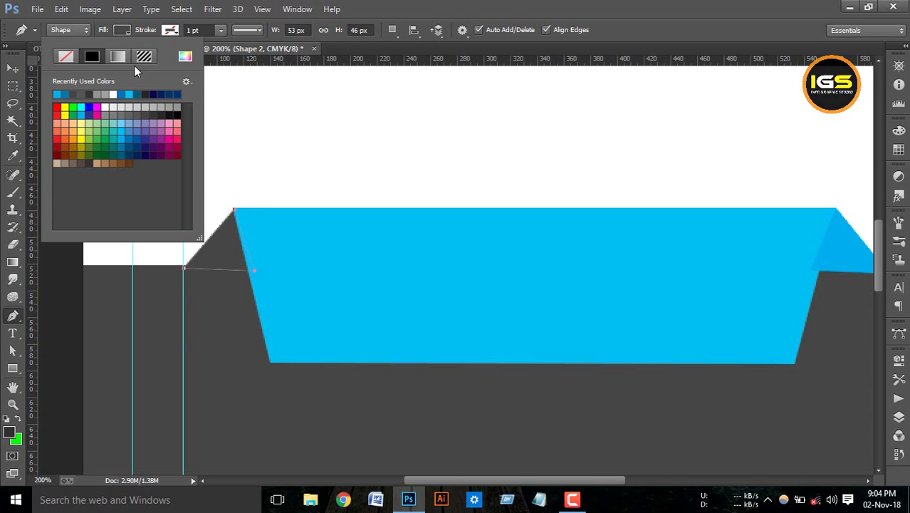
click(123, 146)
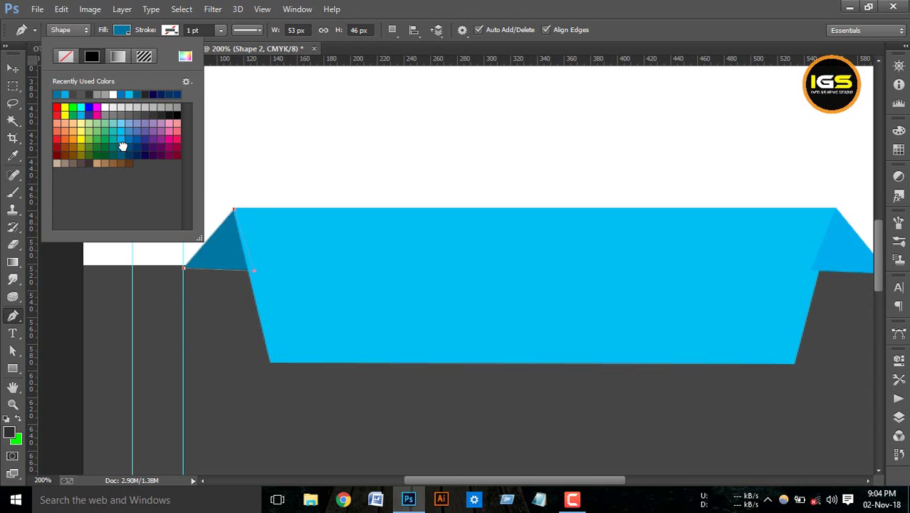
click(121, 140)
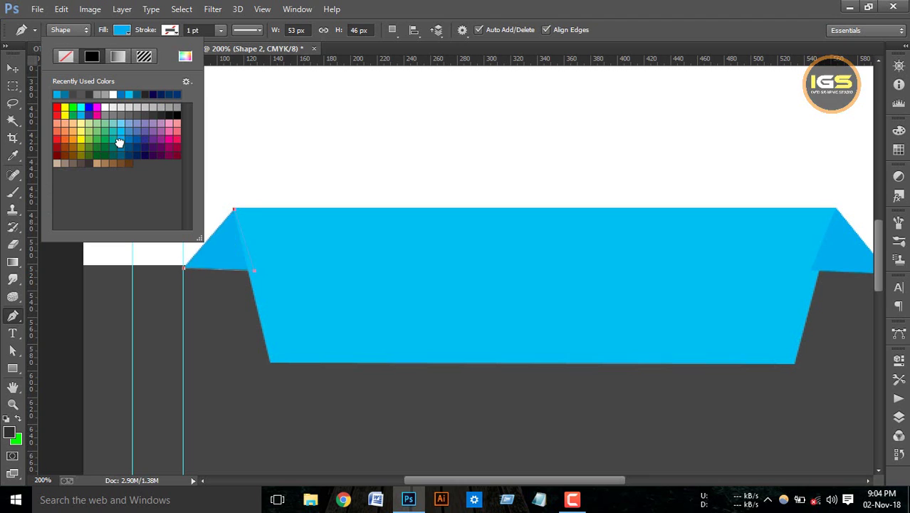
click(16, 69)
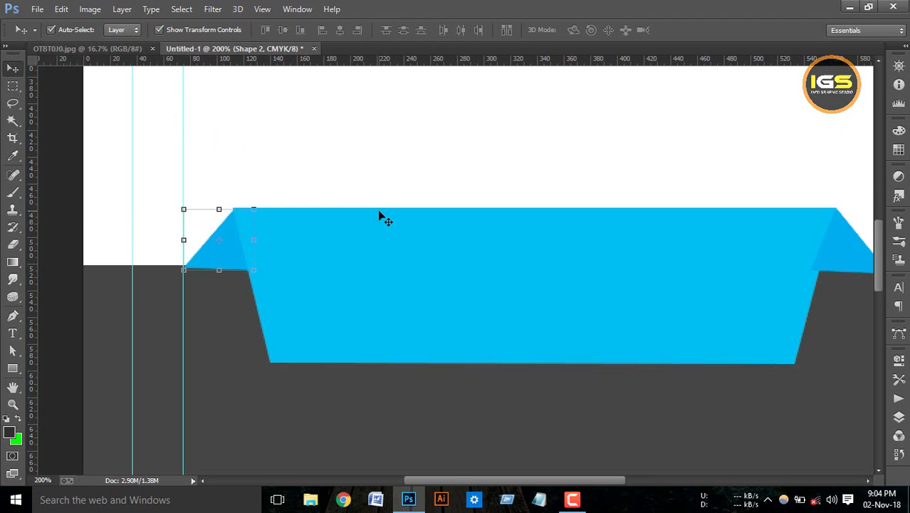
key(ctrl+minus)
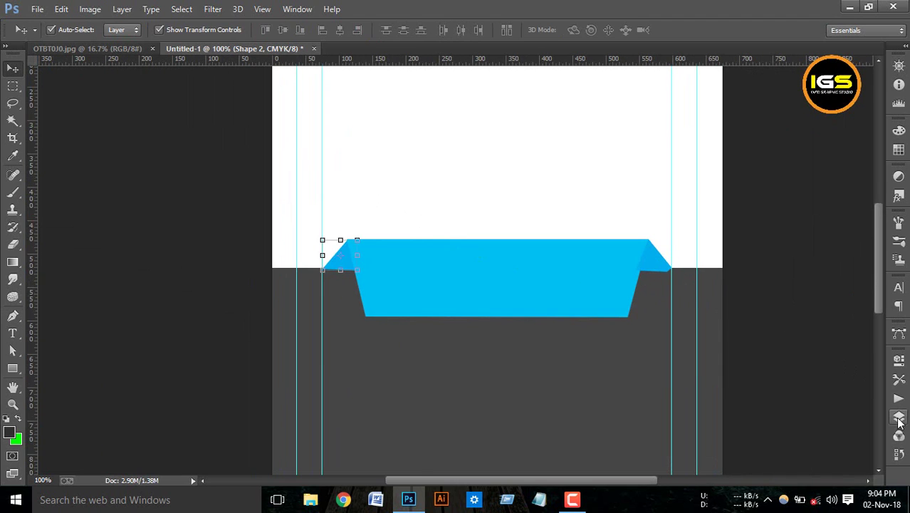
Identify the ribbon's triangle layers and swap Shape 1 and Shape 2 in the stacking order
click(899, 416)
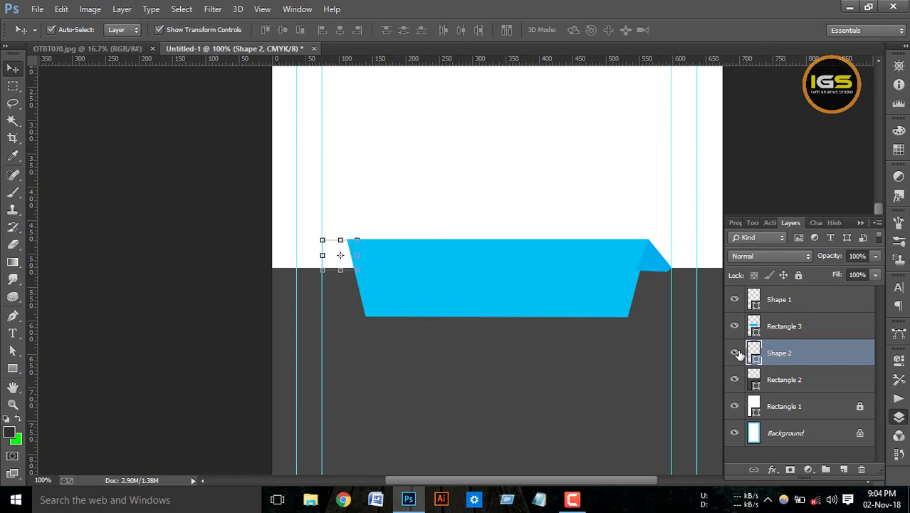
click(734, 327)
click(734, 298)
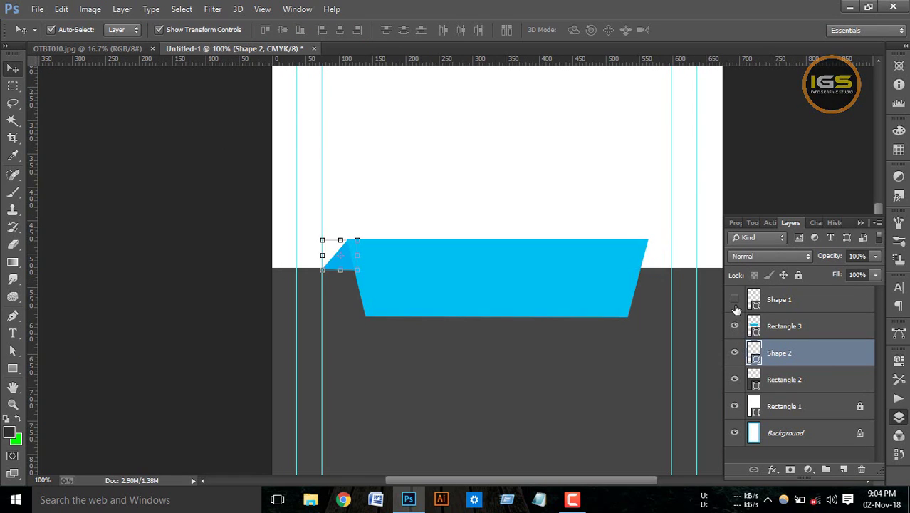
click(812, 300)
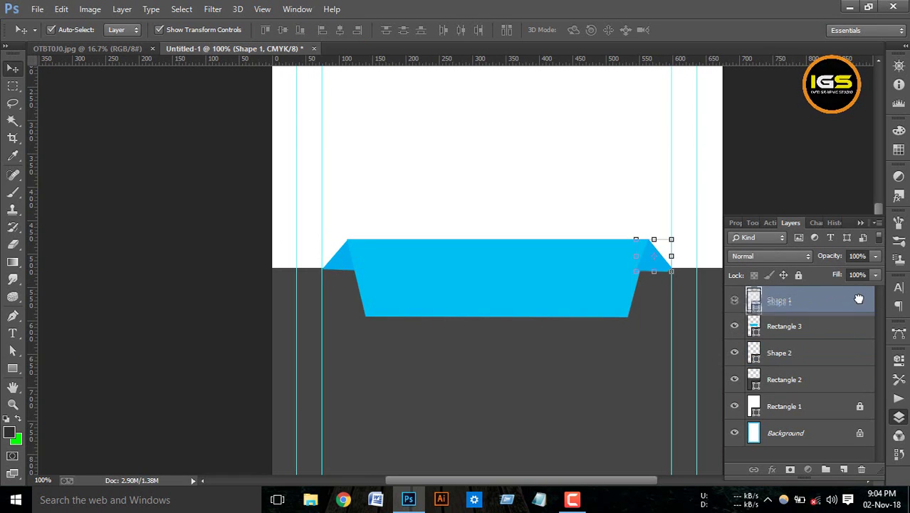
drag(872, 299, 869, 359)
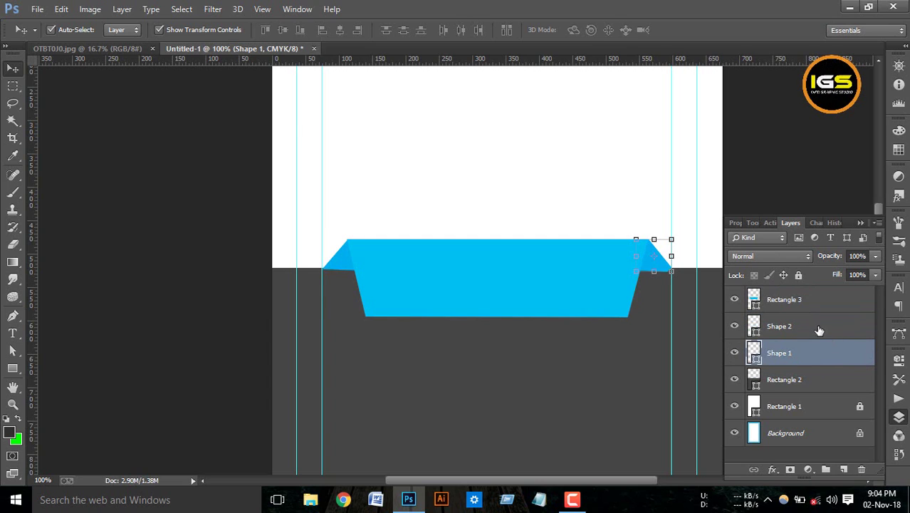
drag(817, 326, 835, 354)
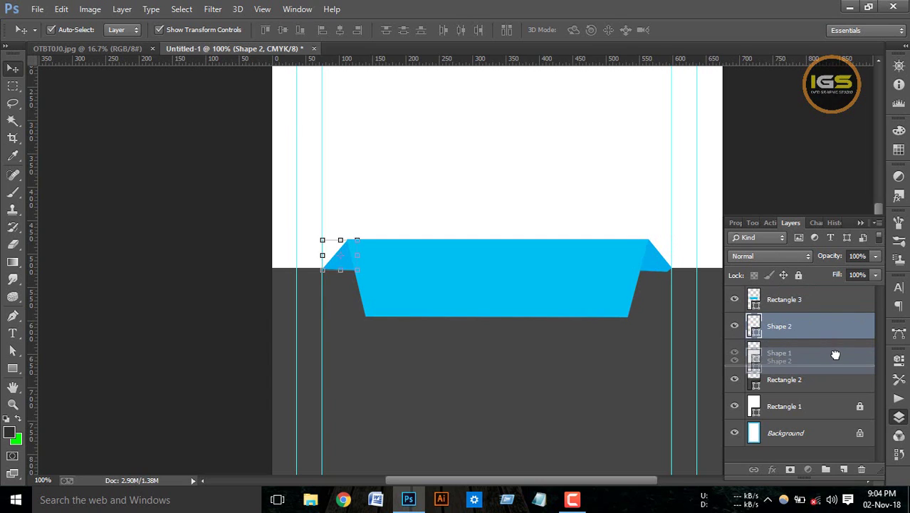
click(781, 161)
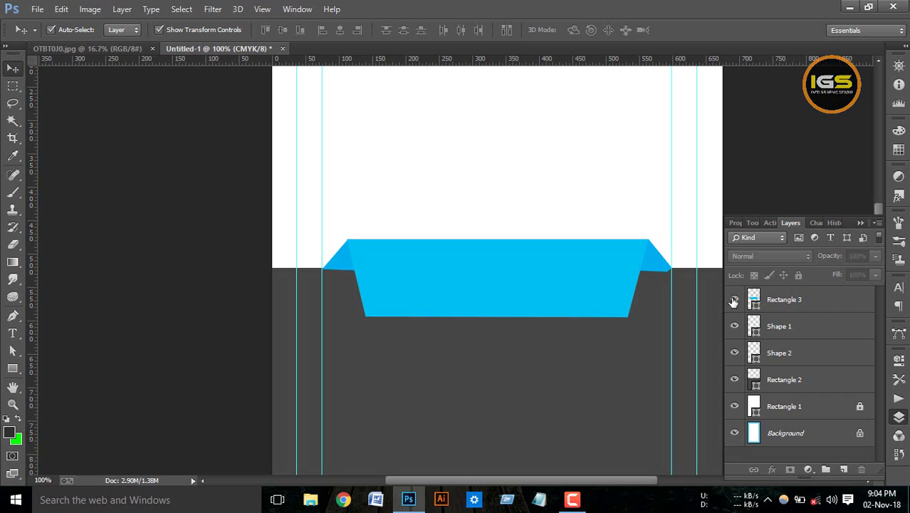
Move Shape 2 and Shape 1 below Rectangle 2 so the band covers both folds
click(734, 300)
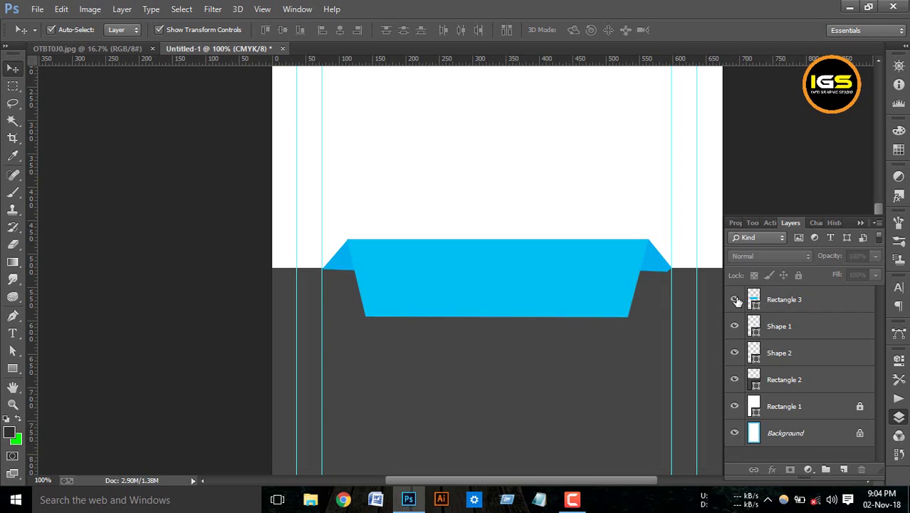
click(735, 300)
click(735, 353)
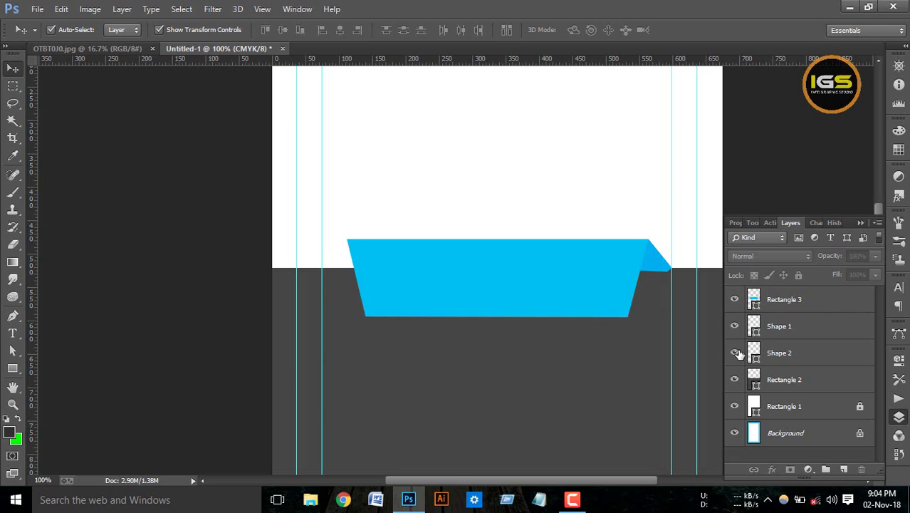
mouse_move(765, 354)
mouse_down()
mouse_move(830, 358)
mouse_move(830, 384)
mouse_up()
drag(775, 377, 827, 382)
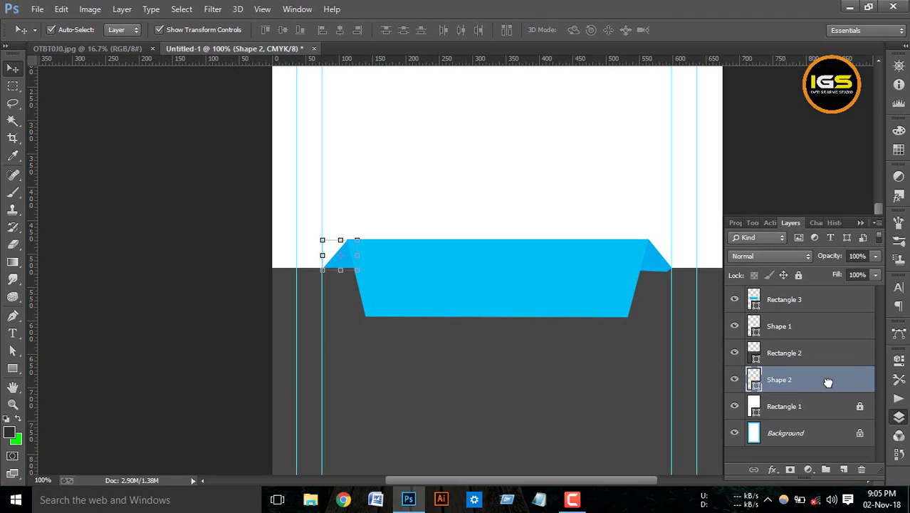
click(702, 260)
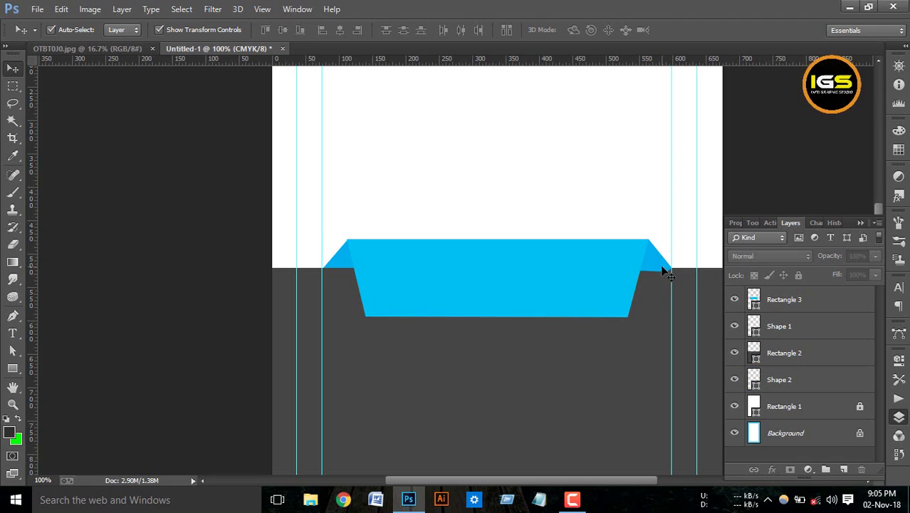
drag(818, 326, 842, 365)
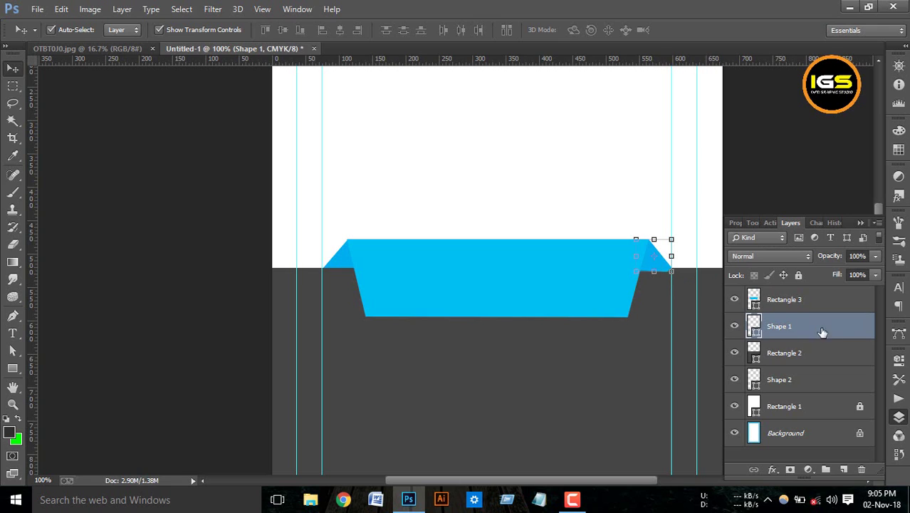
click(815, 181)
Nudge the left fold (Shape 2) one pixel up and one pixel left
key(ctrl+plus)
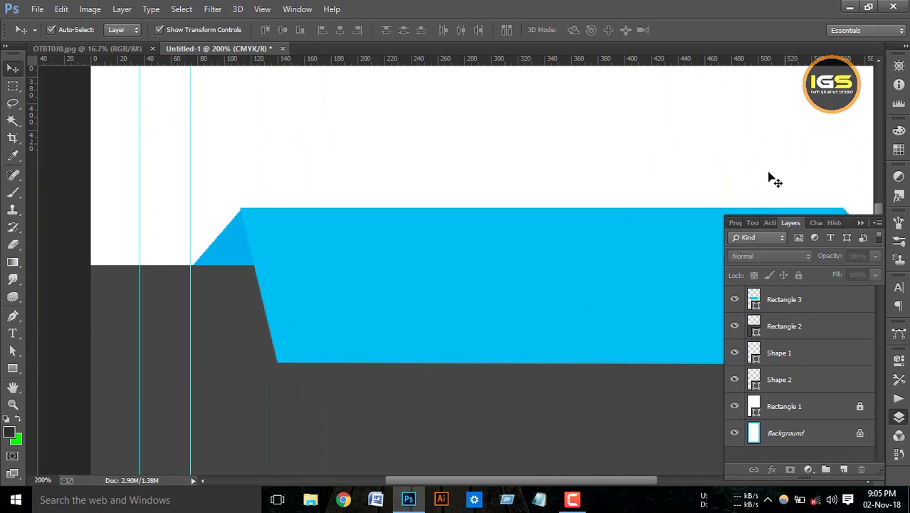
key(ctrl+plus)
drag(342, 216, 408, 235)
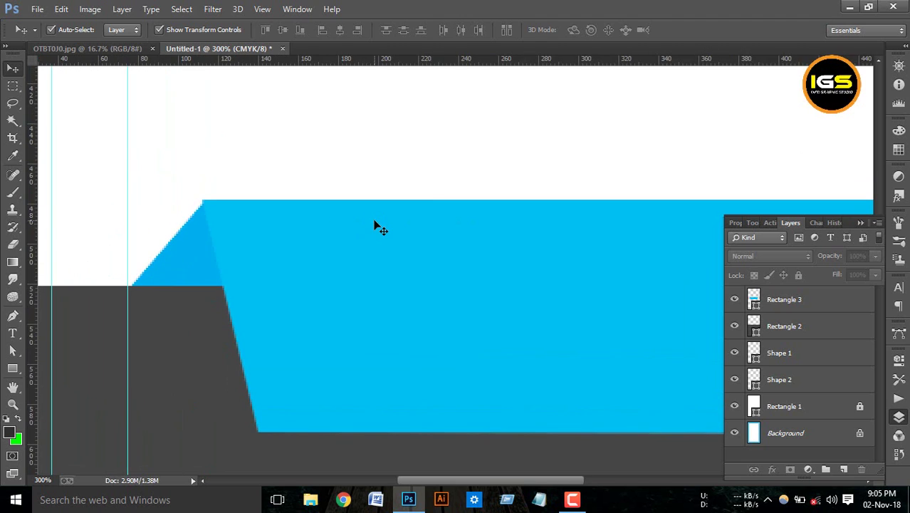
key(ctrl+plus)
drag(206, 235, 319, 239)
click(229, 228)
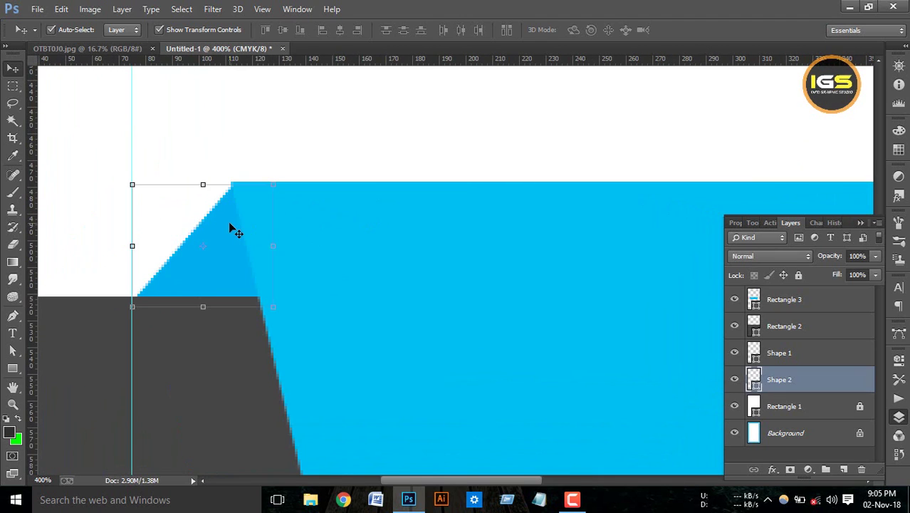
key(Up)
key(Left)
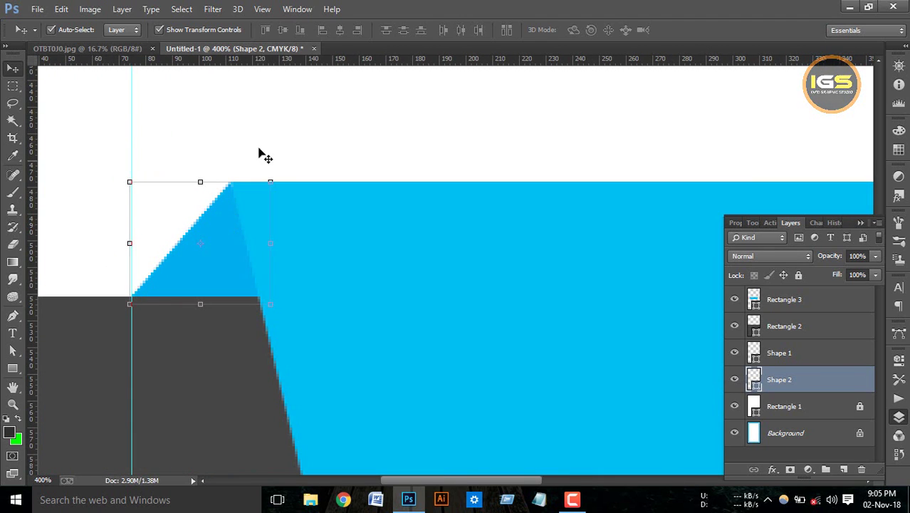
click(448, 248)
Check the ribbon's right fold and the whole card with all ribbon pieces briefly selected
scroll(427, 286, right, 5)
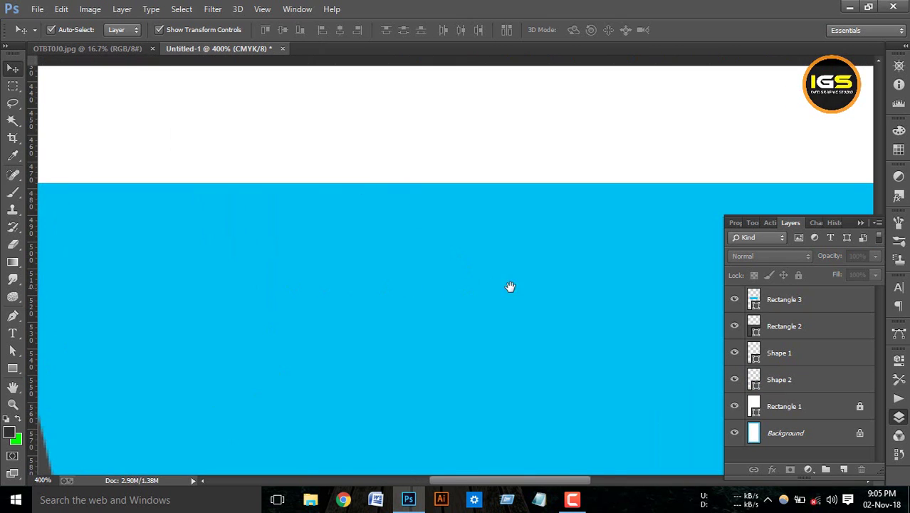
drag(510, 286, 445, 299)
key(ctrl+minus)
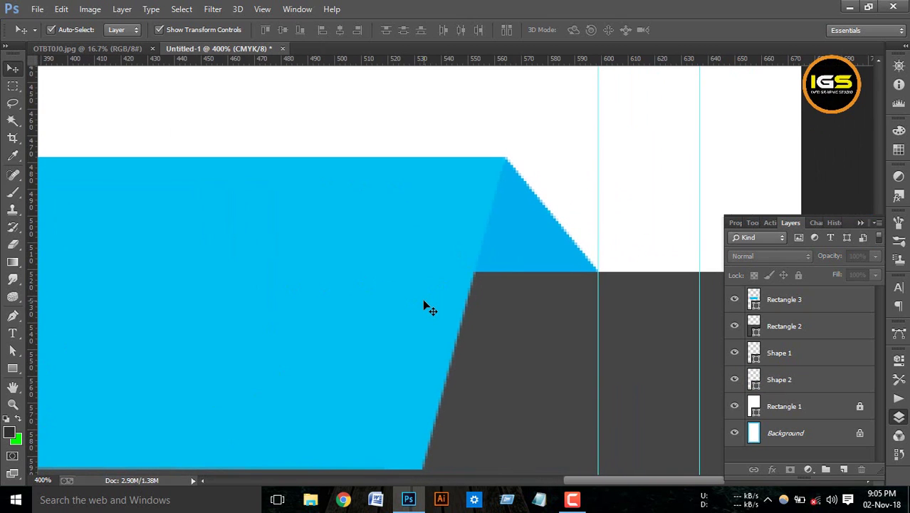
key(ctrl+minus)
key(ctrl+minus)
key(ctrl+minus)
key(ctrl+minus)
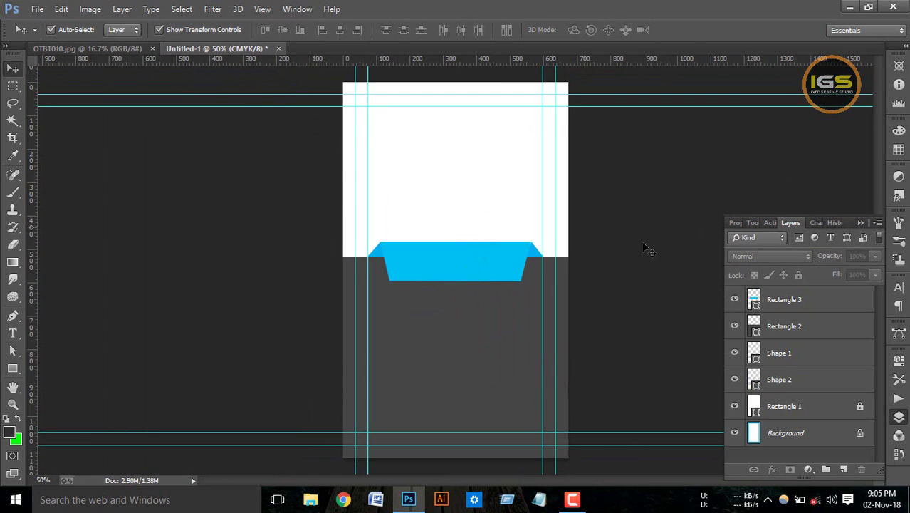
drag(377, 224, 530, 255)
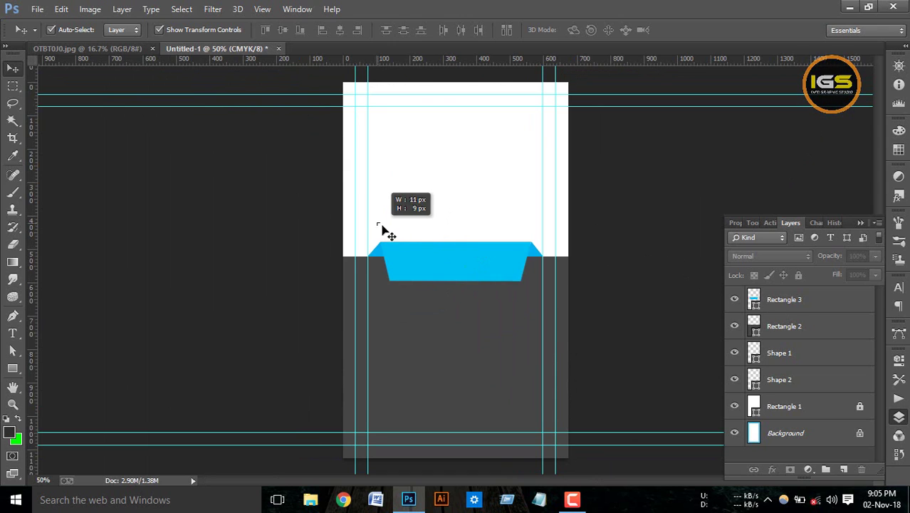
click(626, 213)
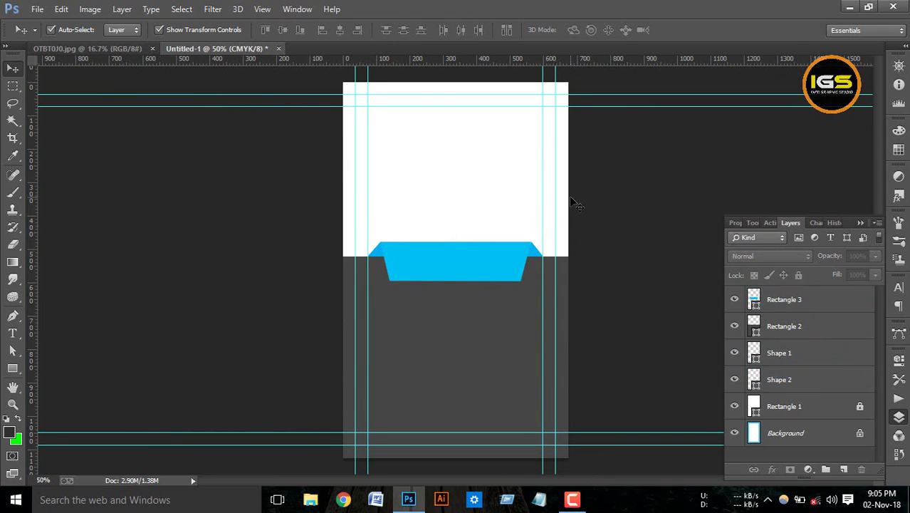
Open the 'Icon for business card' PSD and select its third column of icons
click(37, 8)
click(43, 37)
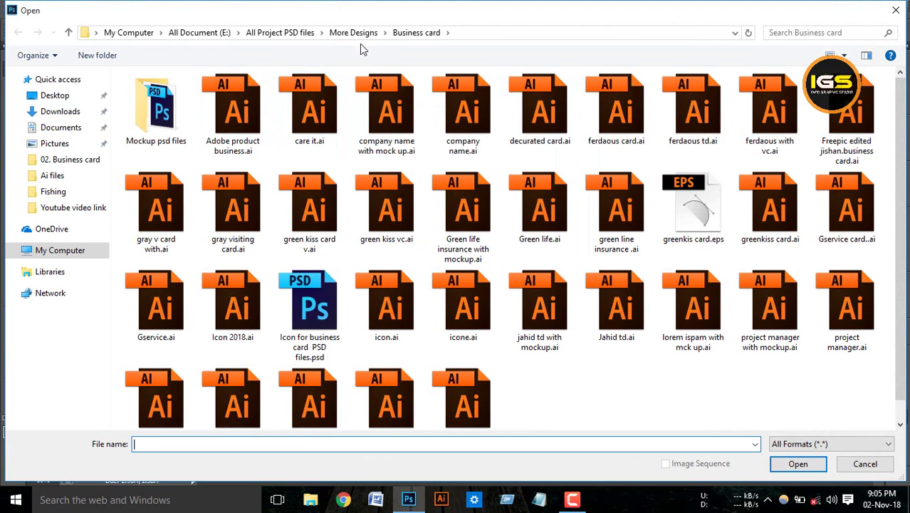
click(318, 311)
double_click(317, 310)
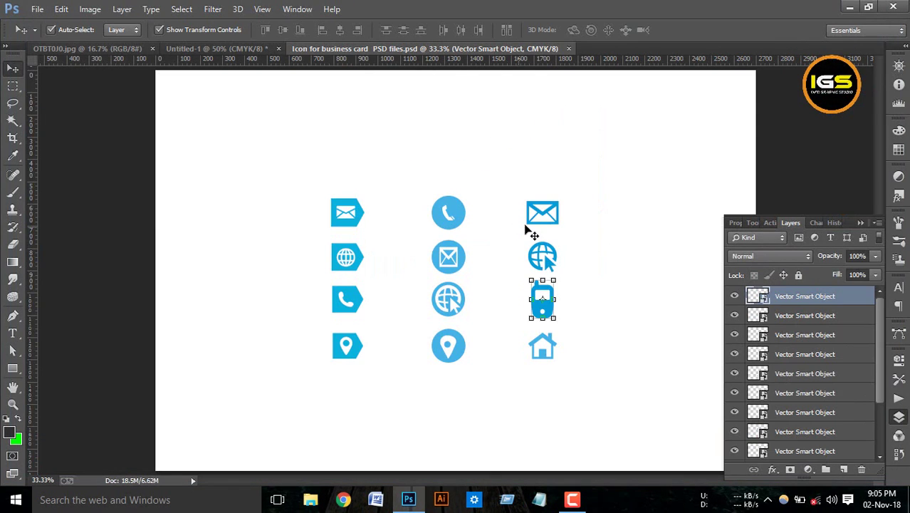
click(555, 177)
drag(513, 175, 605, 387)
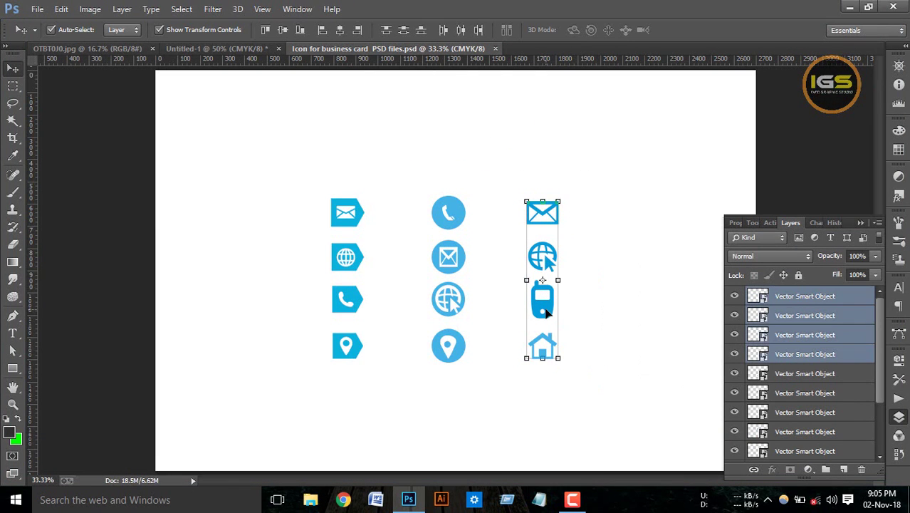
Bring the icon column onto the card, scale it to about half, and place it left on the grey panel
drag(546, 311, 202, 42)
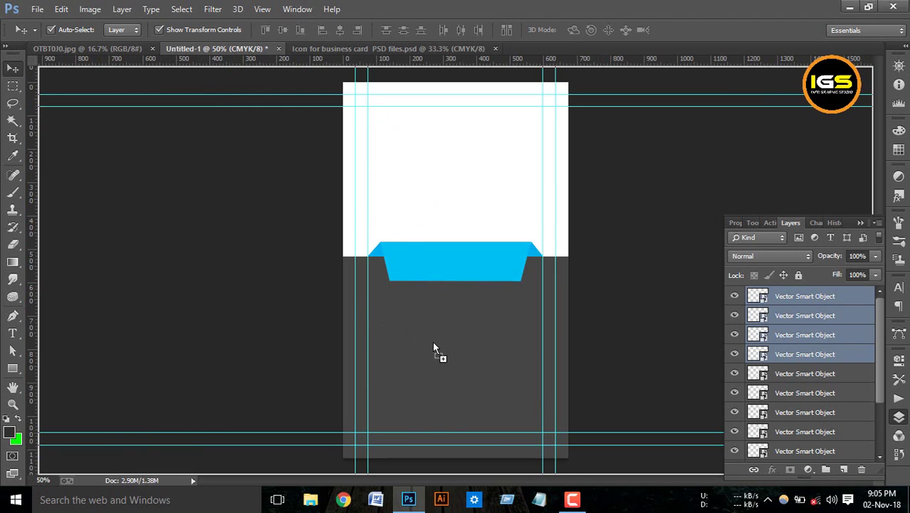
drag(202, 40, 439, 352)
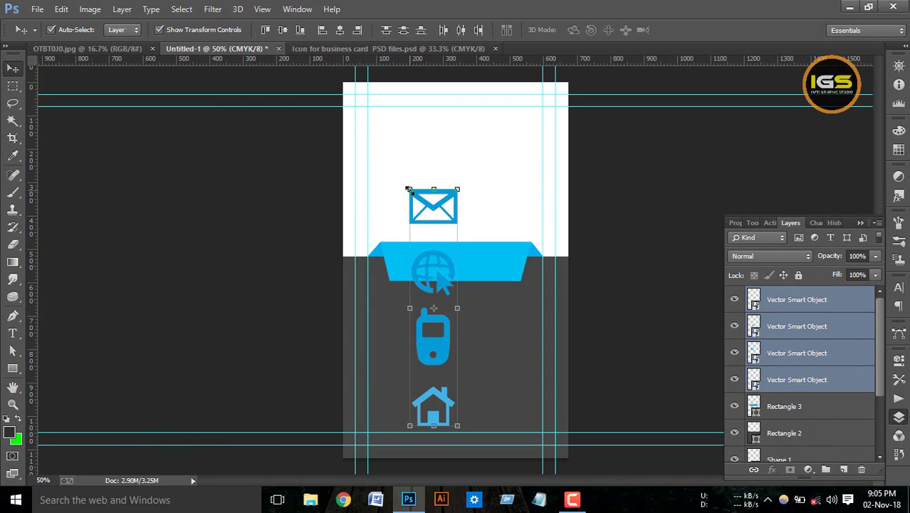
key(ctrl+t)
mouse_move(410, 190)
mouse_down()
mouse_move(430, 245)
mouse_move(442, 331)
mouse_up()
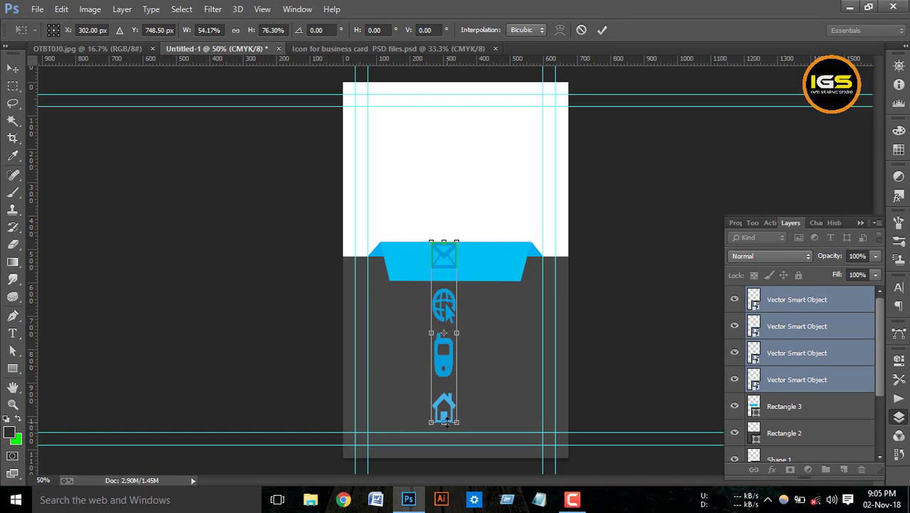
drag(445, 421, 444, 385)
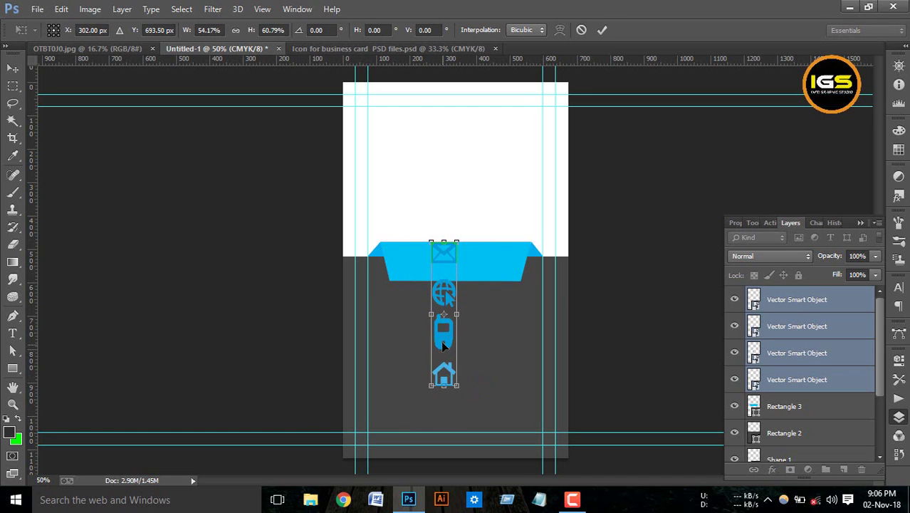
drag(442, 345, 397, 384)
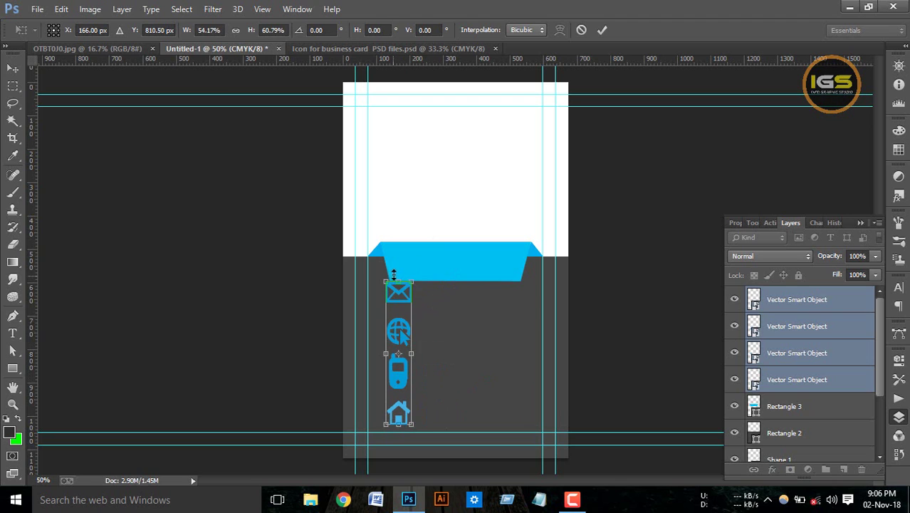
key(ctrl+plus)
key(Return)
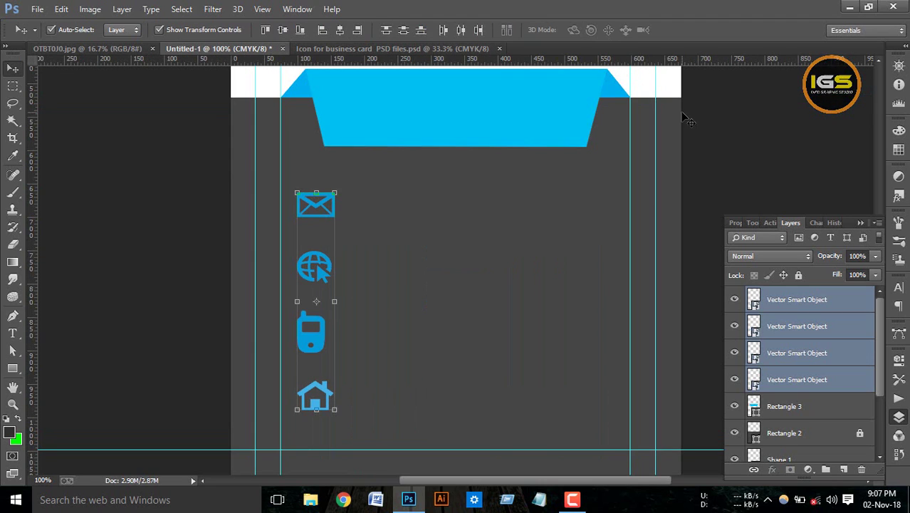
key(Left)
key(Left)
key(Left)
key(Left)
key(Left)
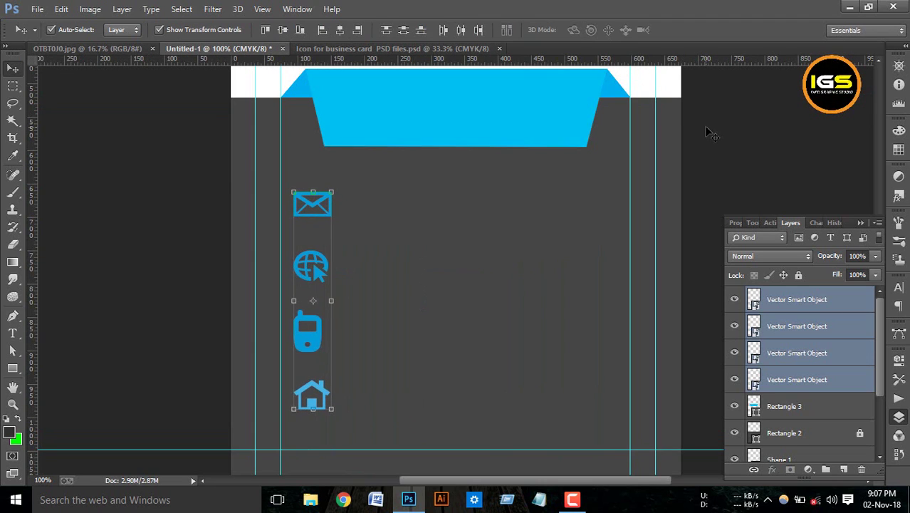
click(704, 127)
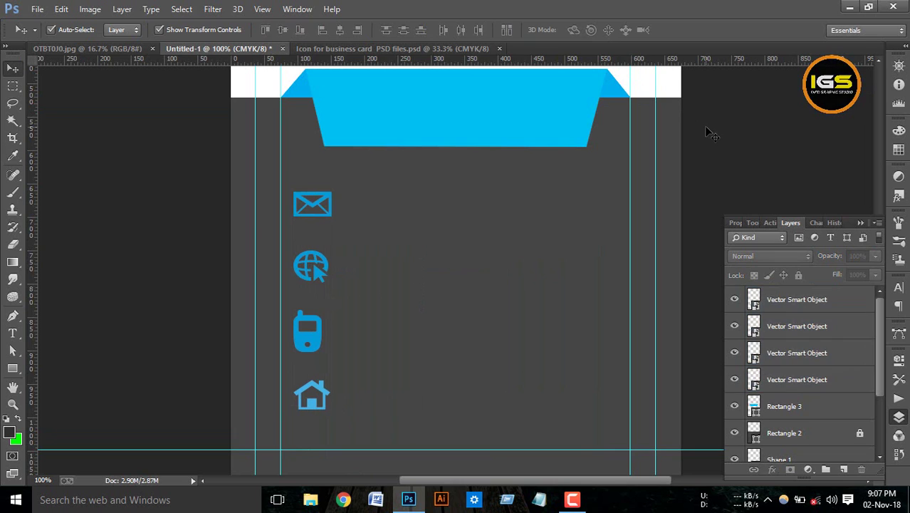
Give the envelope icon a white Color Overlay
click(324, 206)
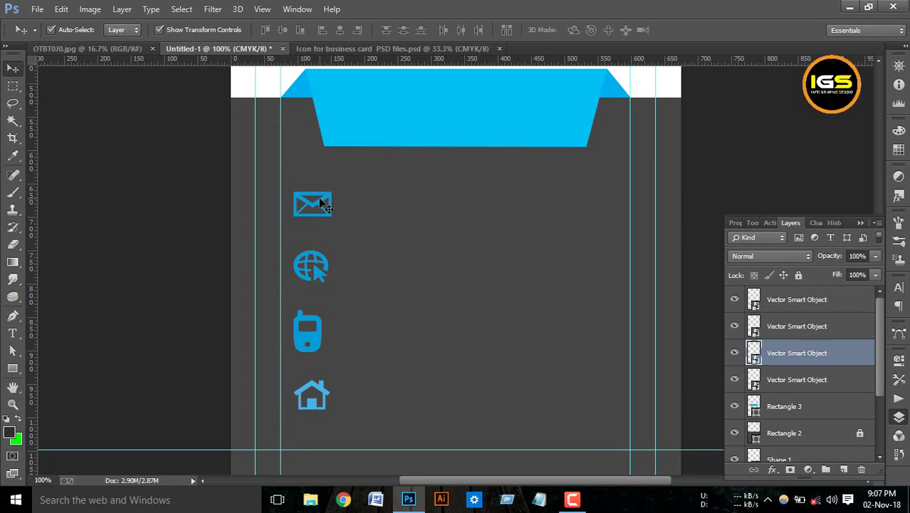
double_click(862, 354)
click(545, 361)
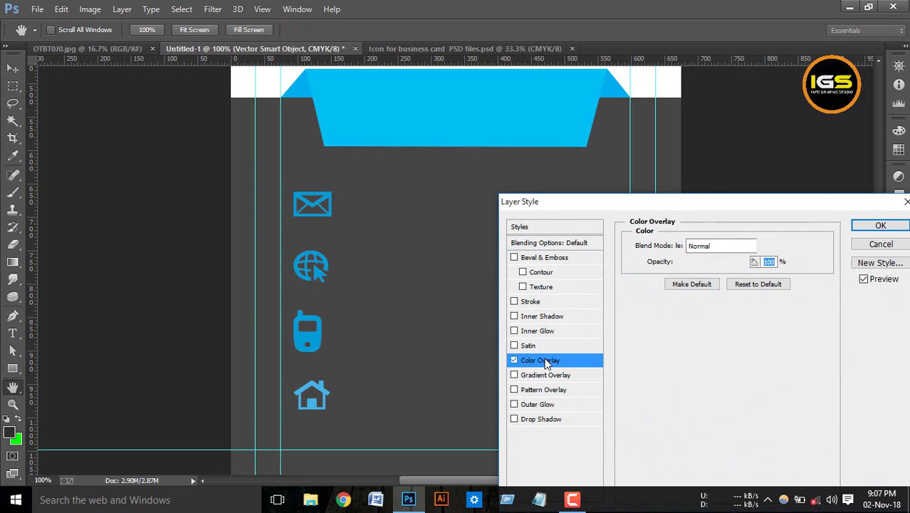
click(770, 245)
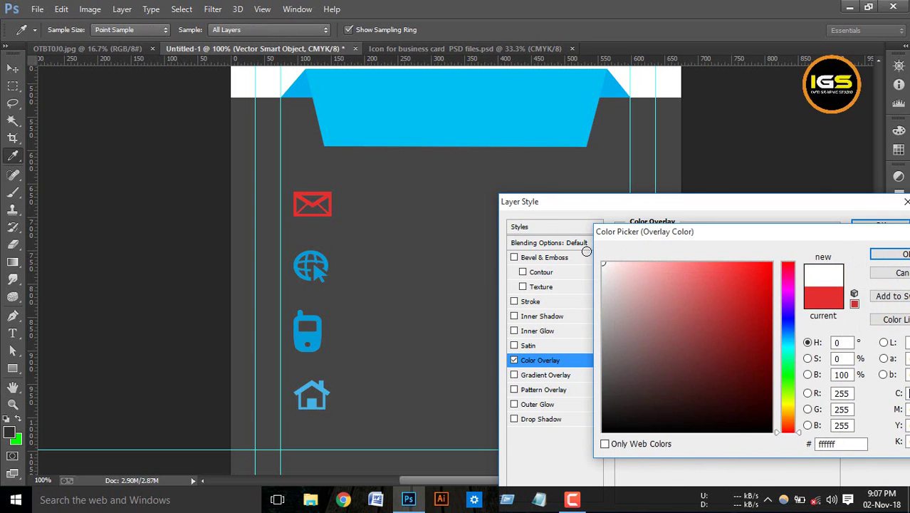
click(898, 255)
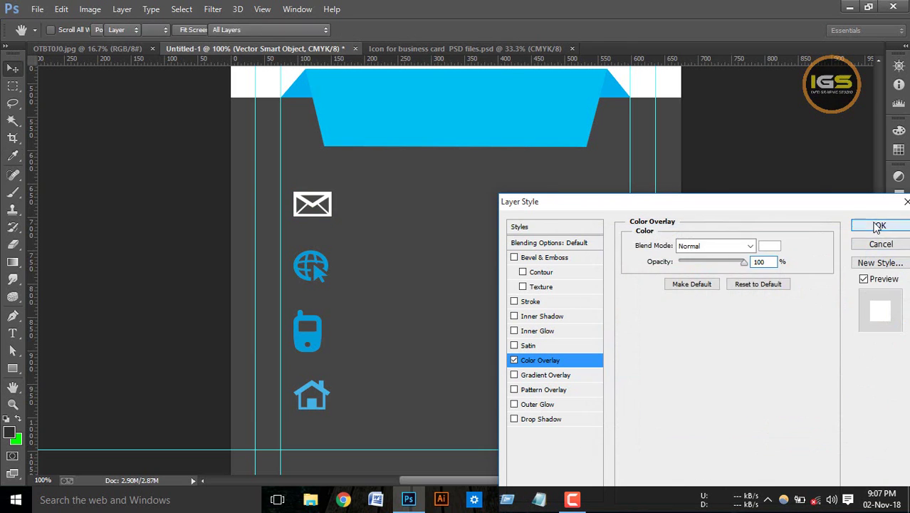
click(877, 225)
Give the globe icon a white Color Overlay
click(810, 328)
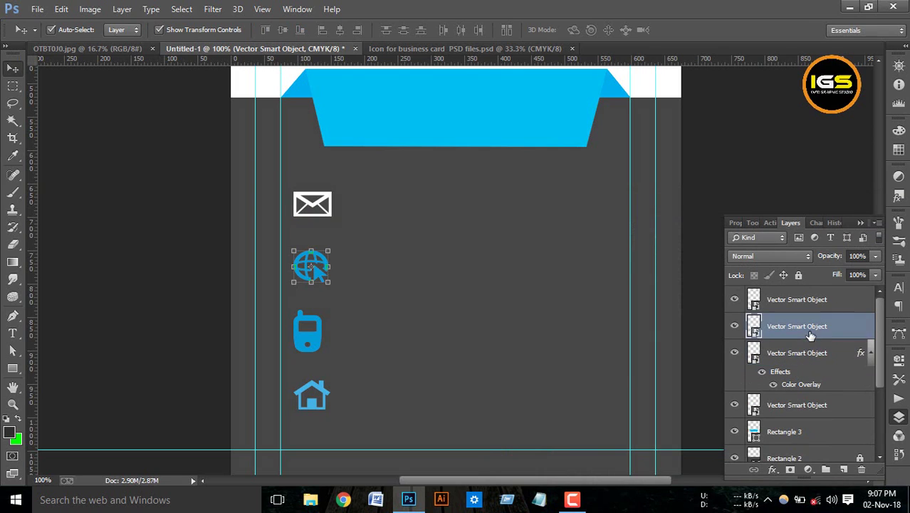
double_click(845, 329)
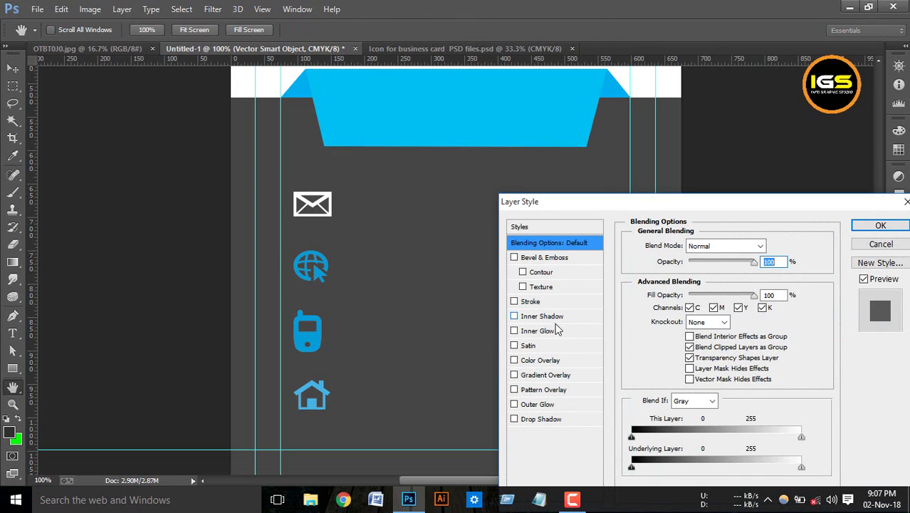
click(549, 360)
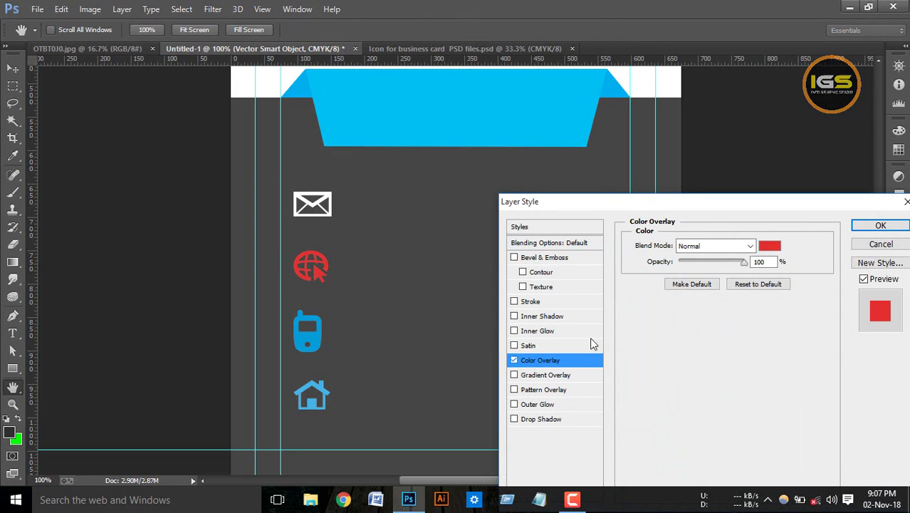
click(768, 245)
click(603, 264)
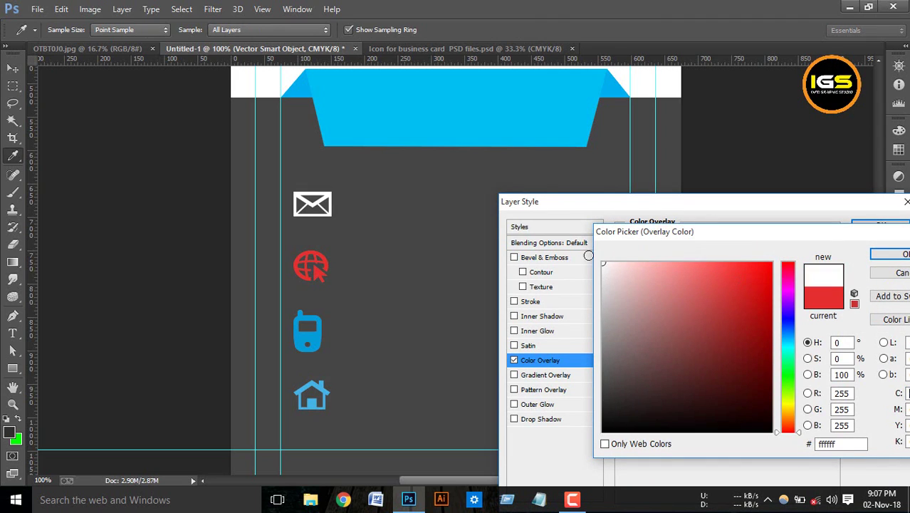
click(890, 254)
click(881, 226)
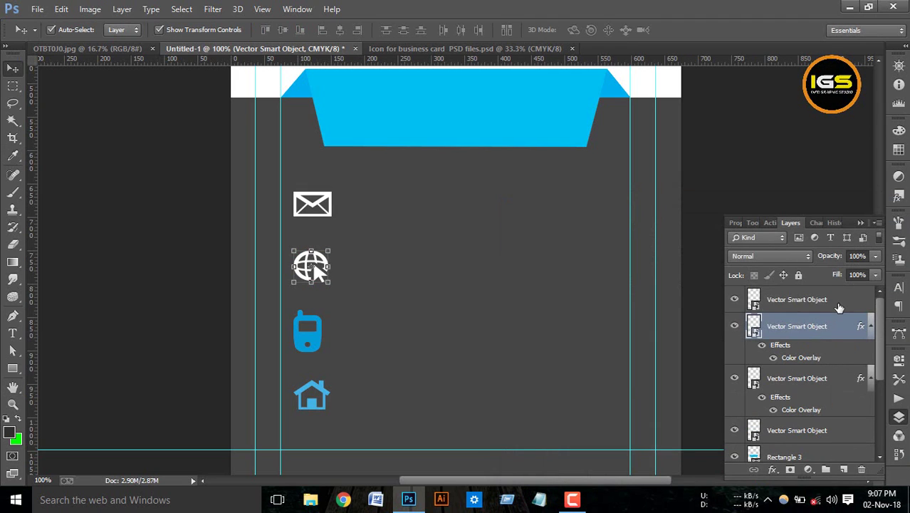
Give the phone icon a white Color Overlay
click(839, 306)
double_click(849, 304)
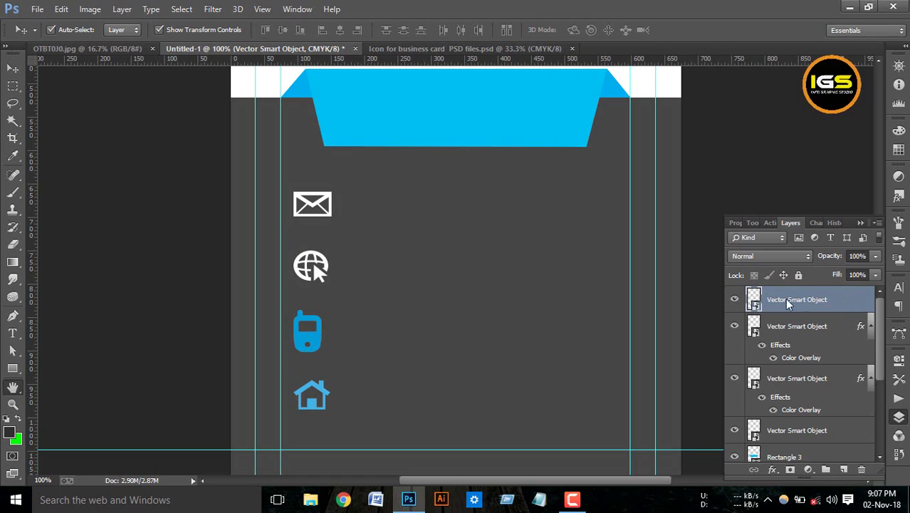
click(551, 360)
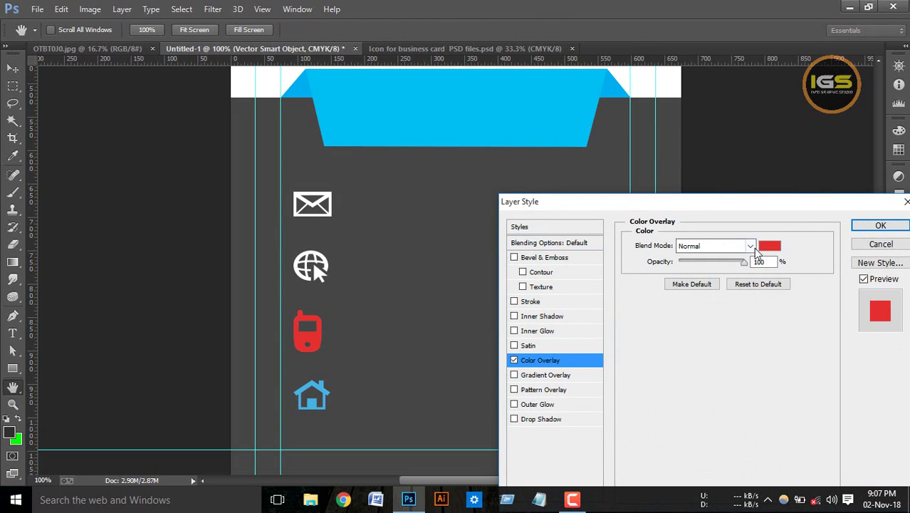
click(820, 245)
drag(662, 302, 602, 263)
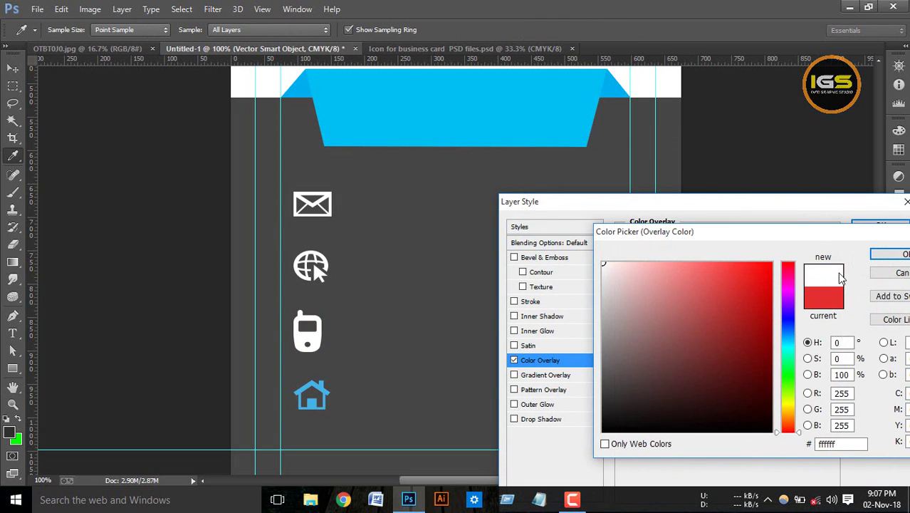
click(898, 254)
click(880, 227)
Give the house icon a white Color Overlay and close the floating layers panel
scroll(794, 340, down, 1)
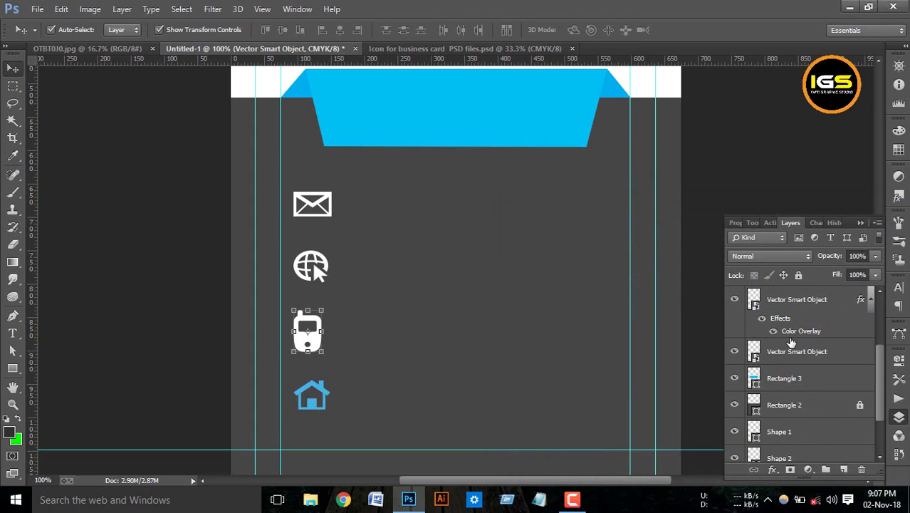
scroll(794, 340, down, 2)
scroll(799, 342, up, 2)
click(819, 341)
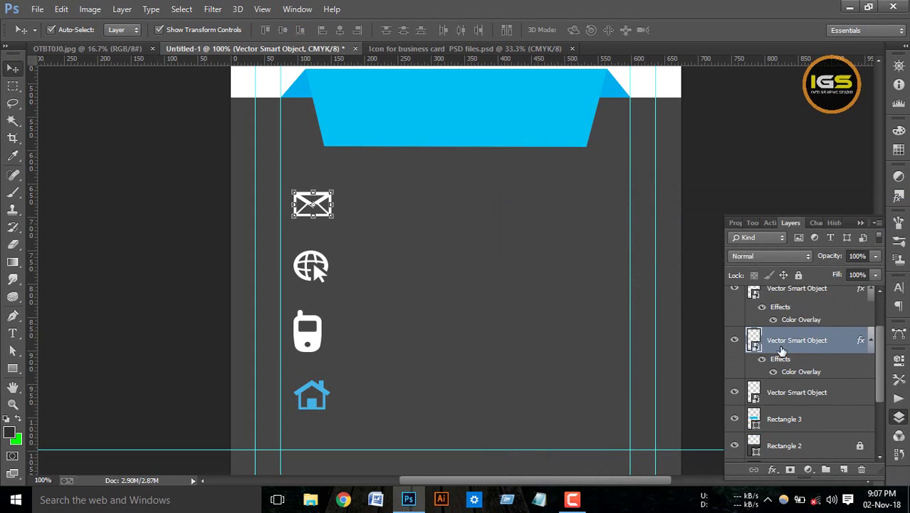
click(311, 402)
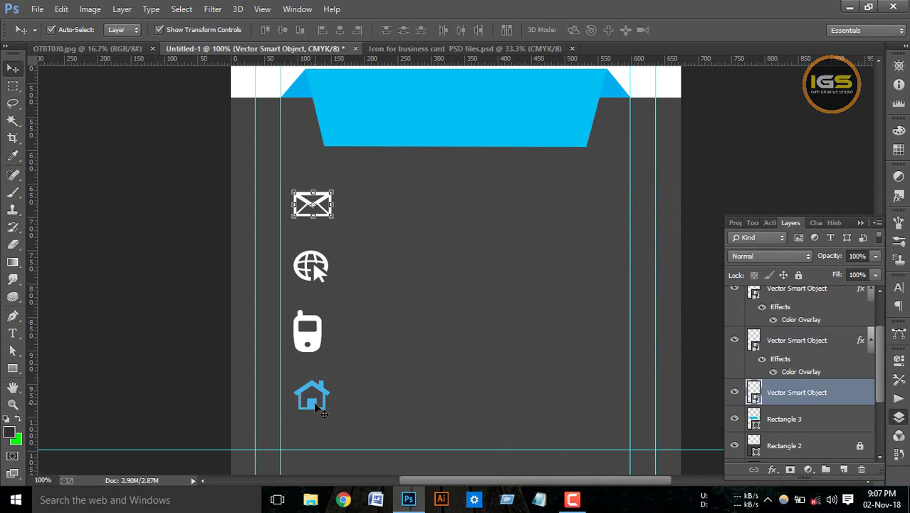
double_click(849, 394)
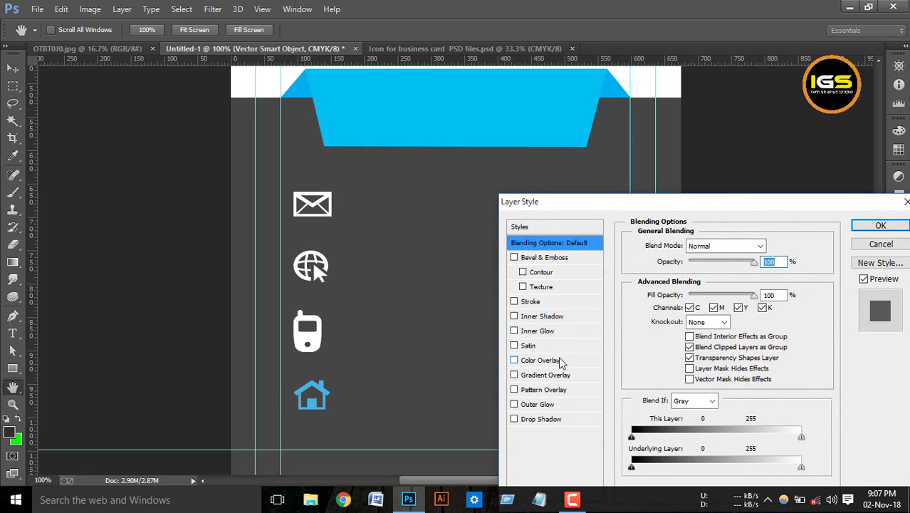
click(559, 361)
click(760, 260)
drag(663, 310, 591, 268)
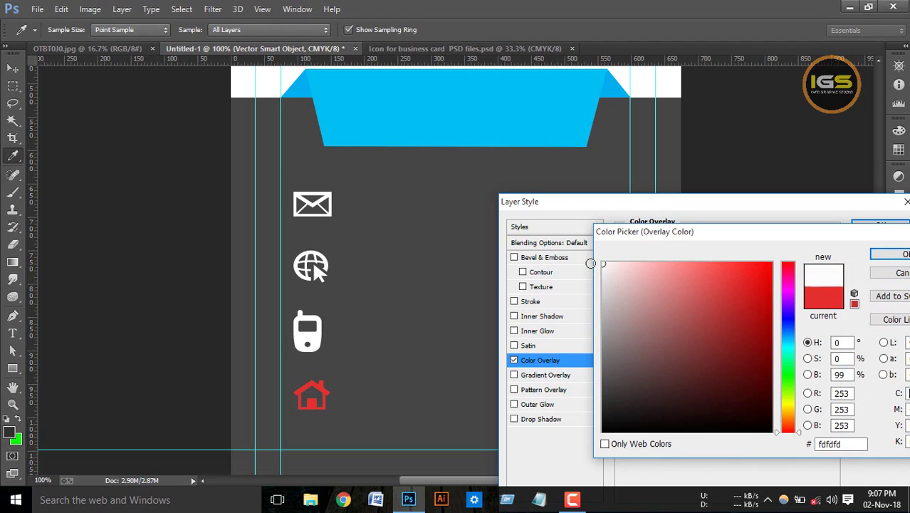
click(890, 254)
click(880, 226)
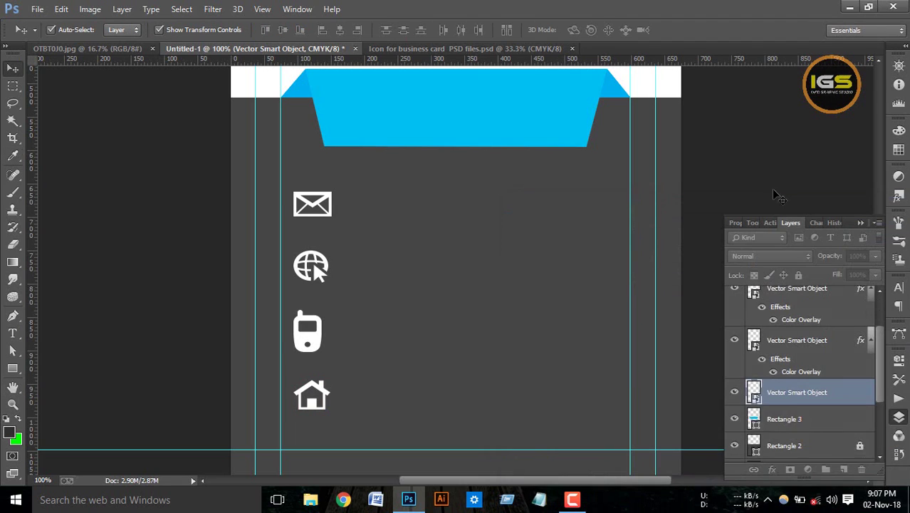
click(859, 224)
click(810, 202)
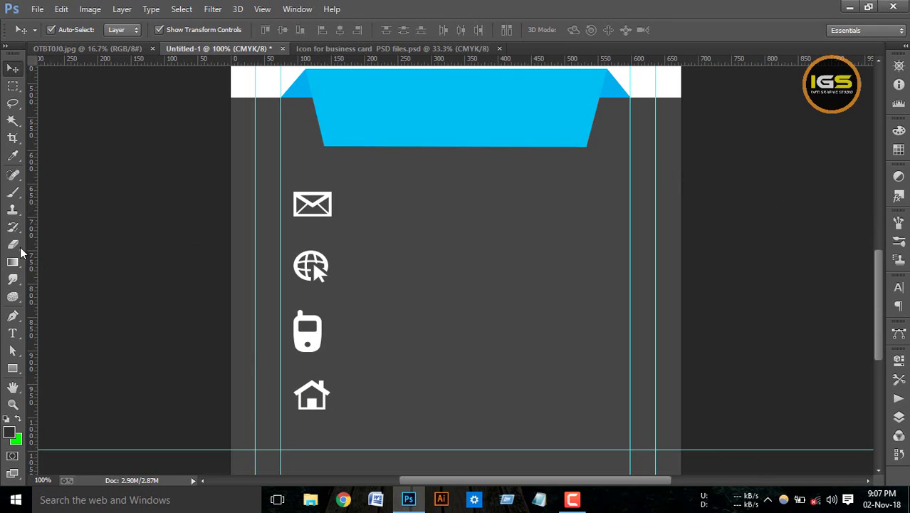
Add the contact e-mail address beside the envelope icon in white 8 pt text
click(12, 332)
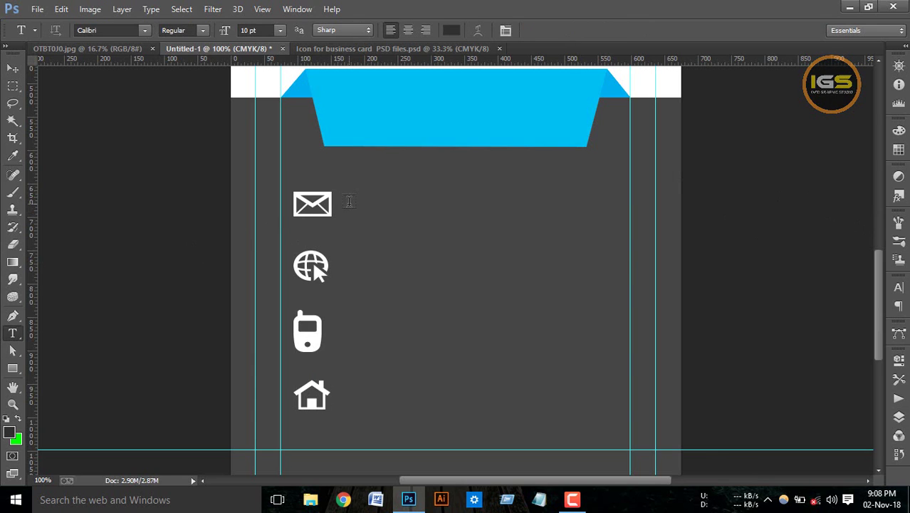
click(348, 202)
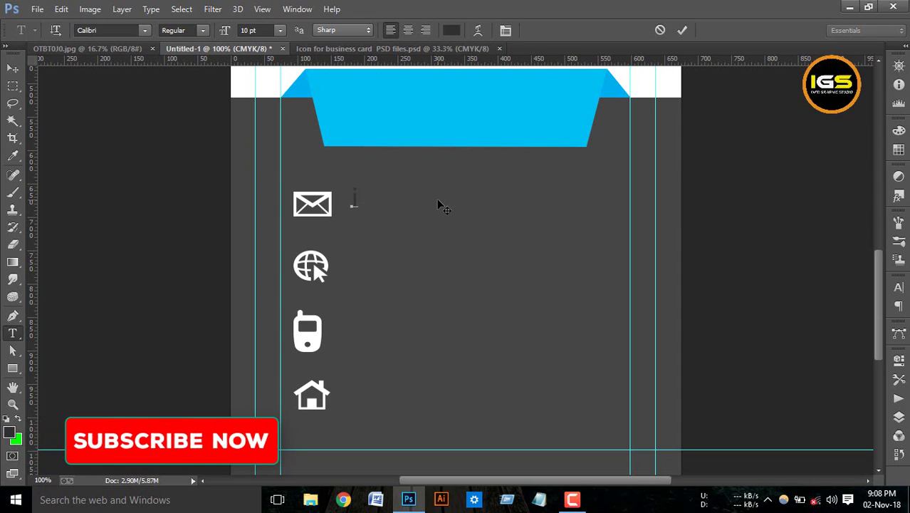
click(445, 30)
drag(633, 290, 605, 264)
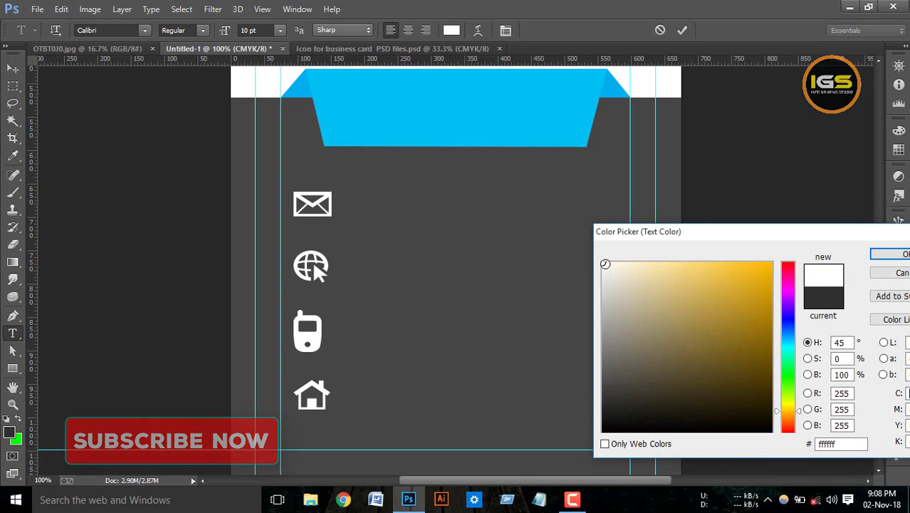
click(902, 256)
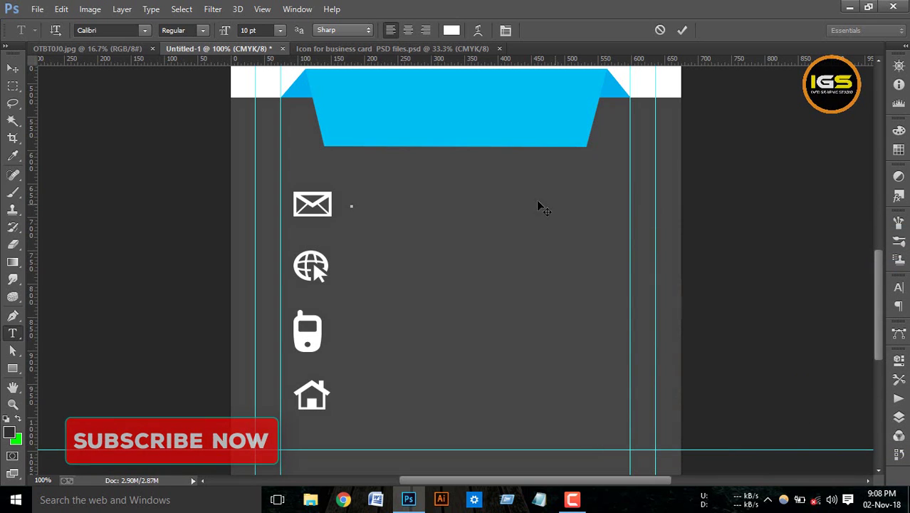
click(280, 30)
click(281, 93)
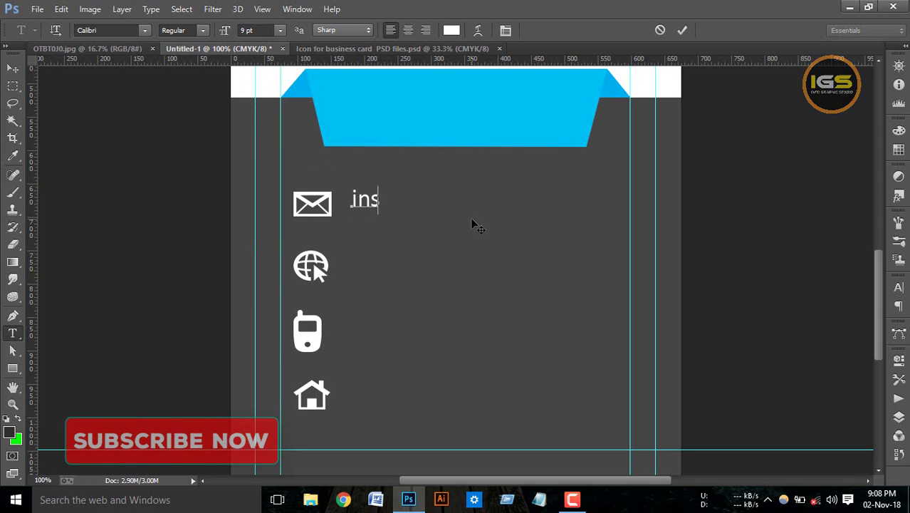
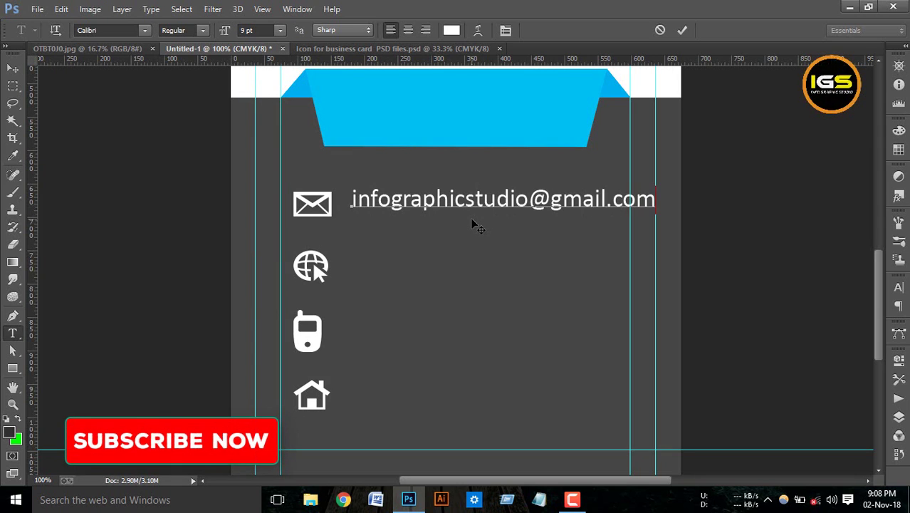
key(shift+Left)
key(shift+Left)
key(shift+Left)
key(shift+Left)
key(shift+Left)
key(shift+Left)
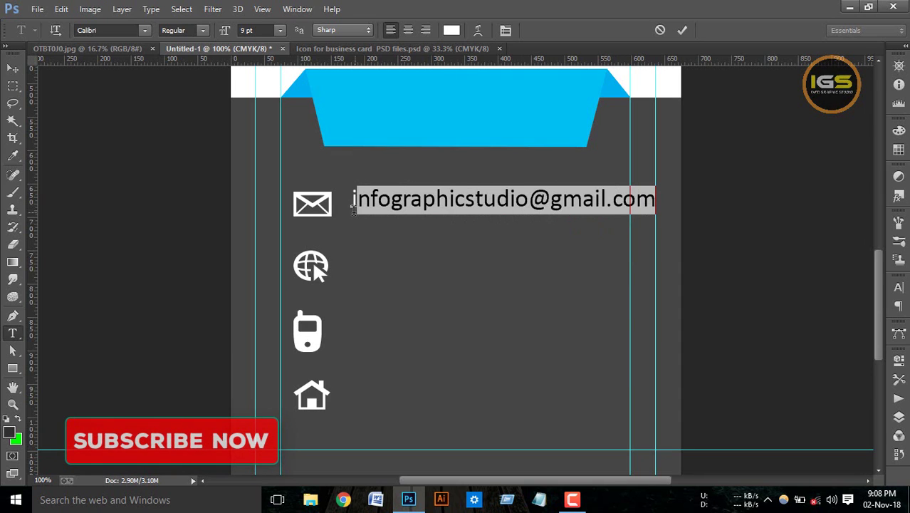
click(280, 30)
click(256, 73)
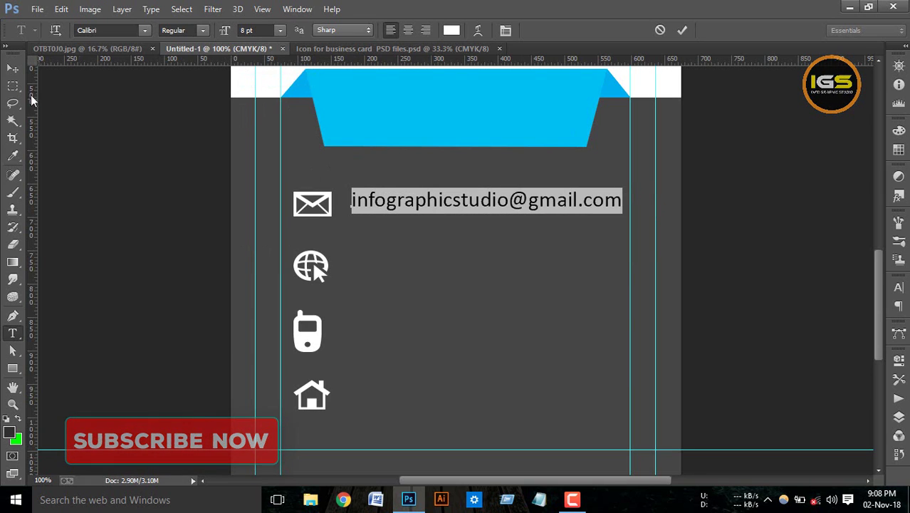
key(ctrl+Return)
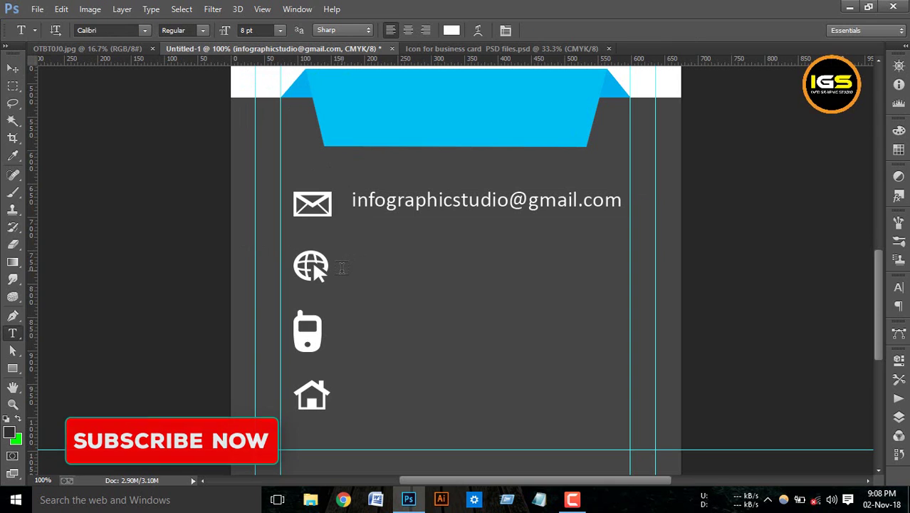
click(341, 267)
text(www.)
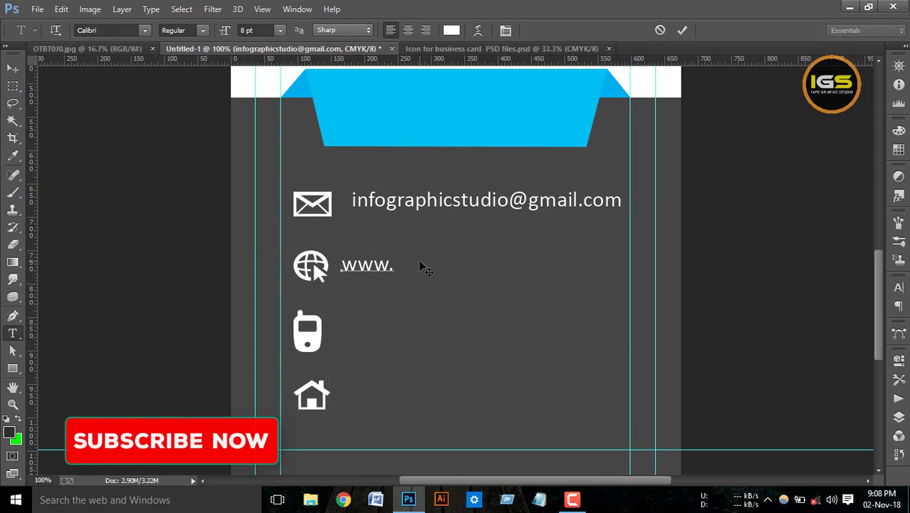
text(igraphic)
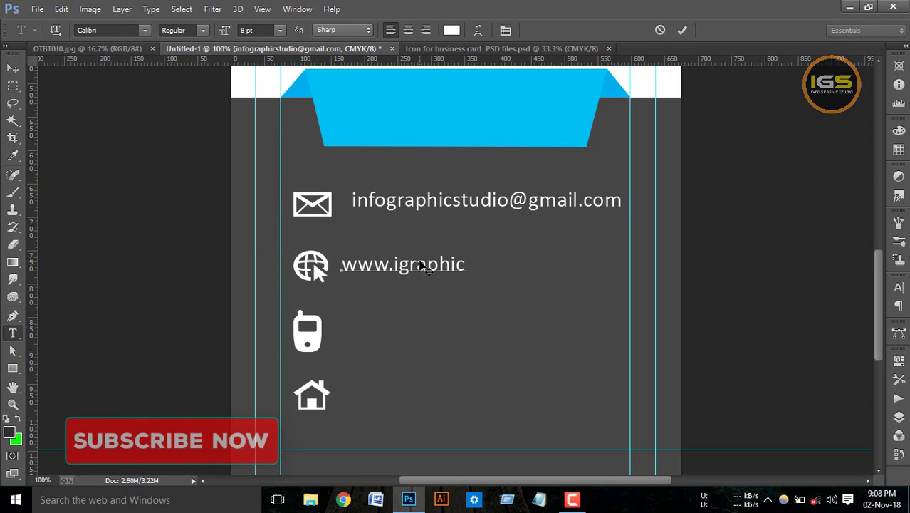
text(s1.)
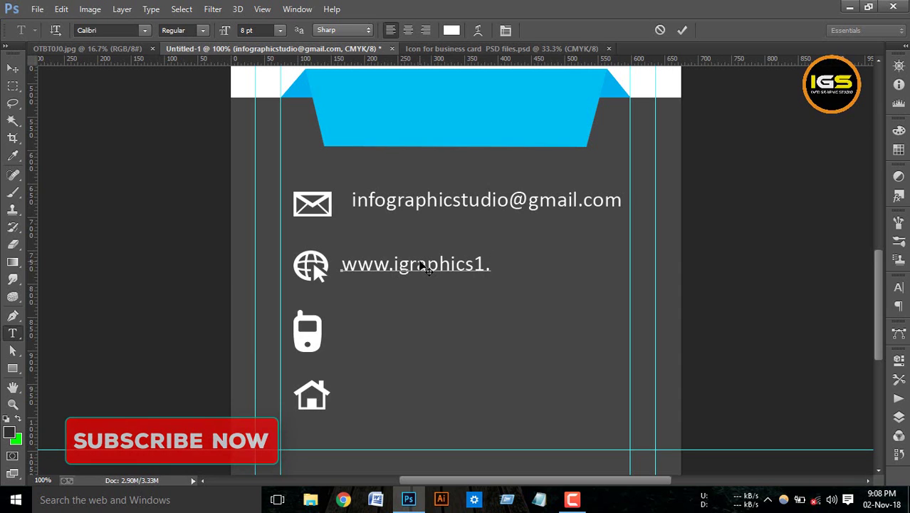
text(com)
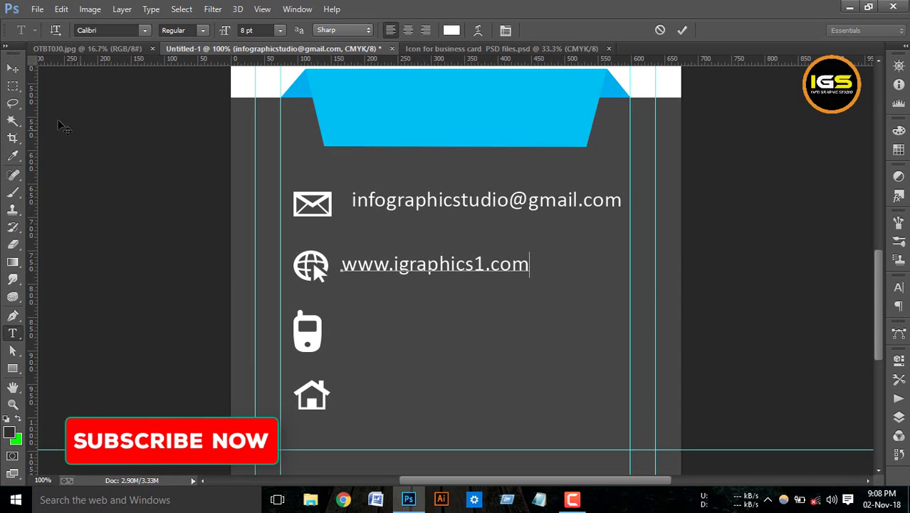
click(13, 68)
click(12, 333)
click(346, 333)
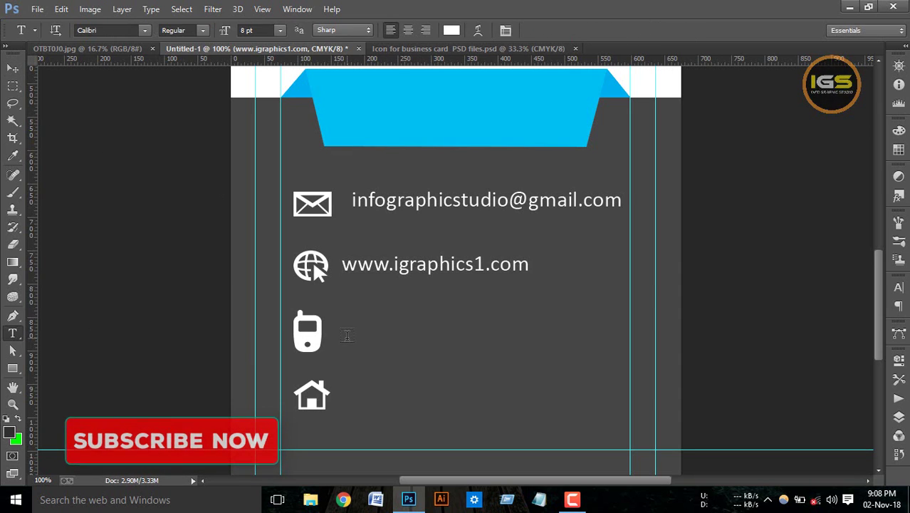
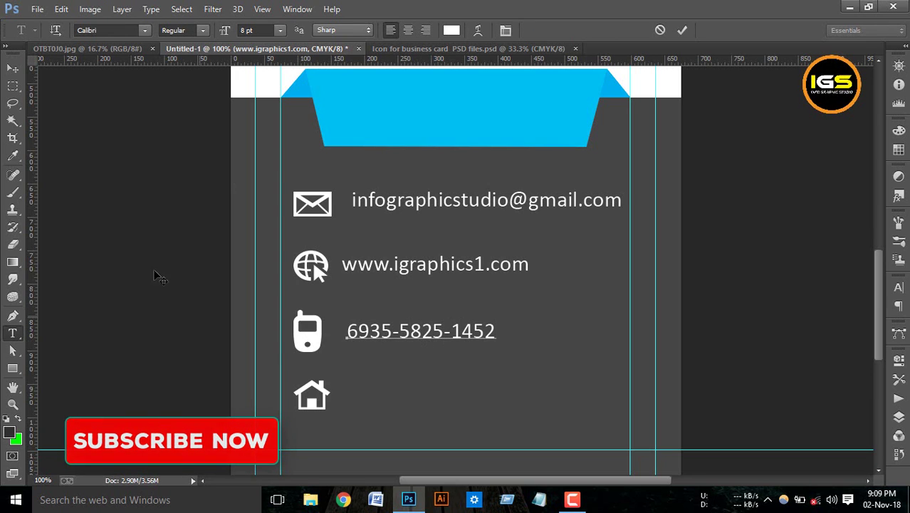
click(13, 68)
Type the street address beside the house icon, fixing typos along the way
click(348, 395)
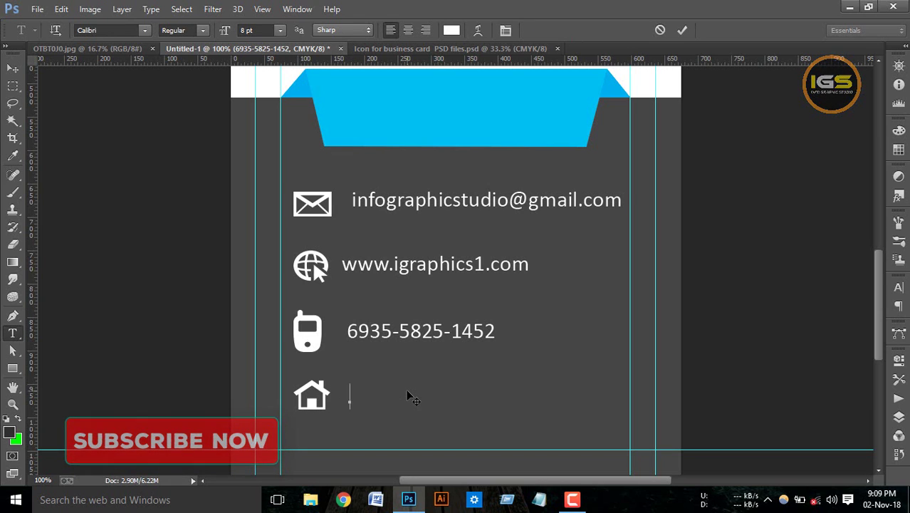
text(RE)
key(BackSpace)
text(ed)
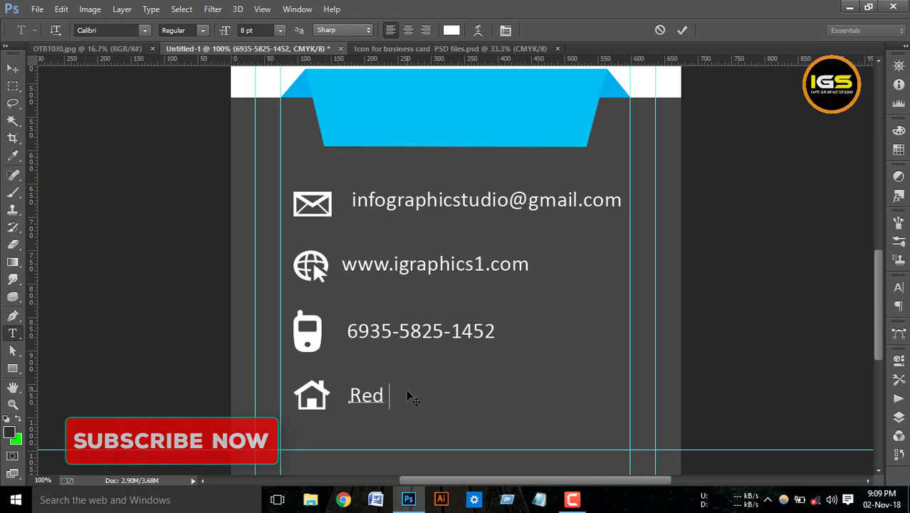
text( cr)
text(,)
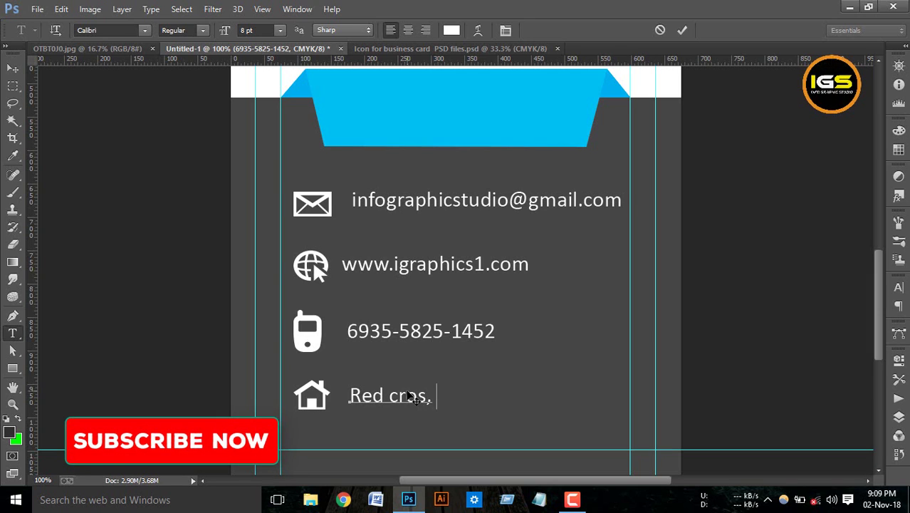
text(Green ro)
key(BackSpace)
key(BackSpace)
text(R)
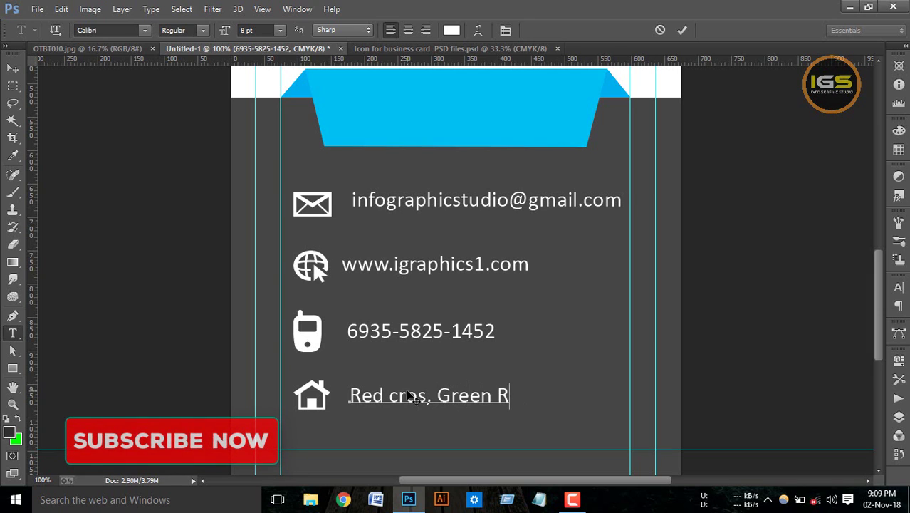
text(oad, C)
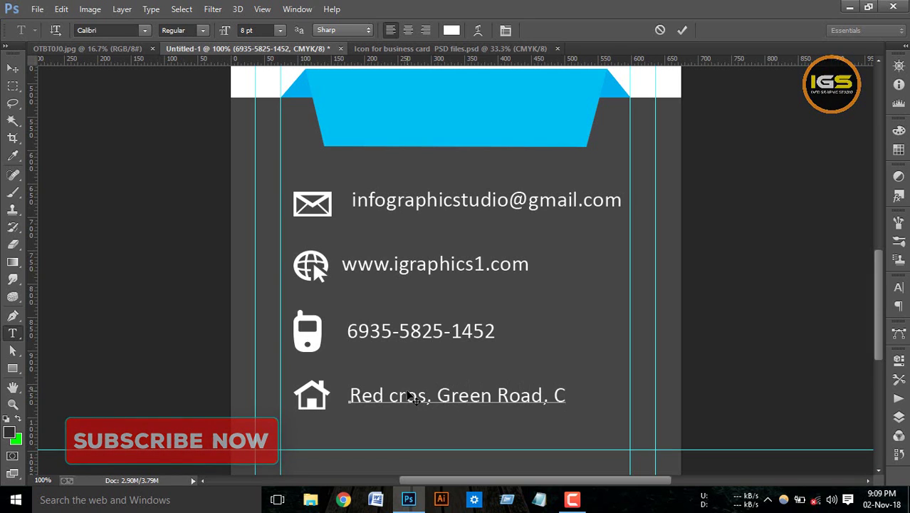
text(N29)
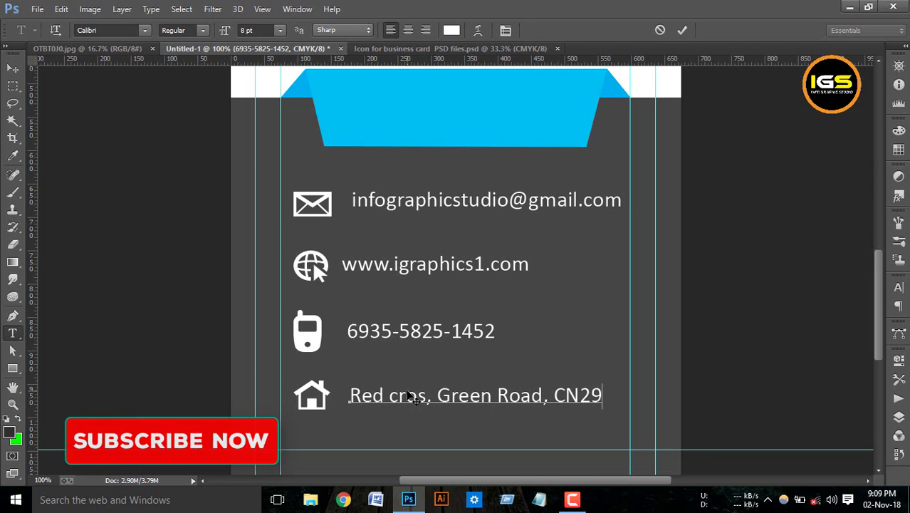
text( London)
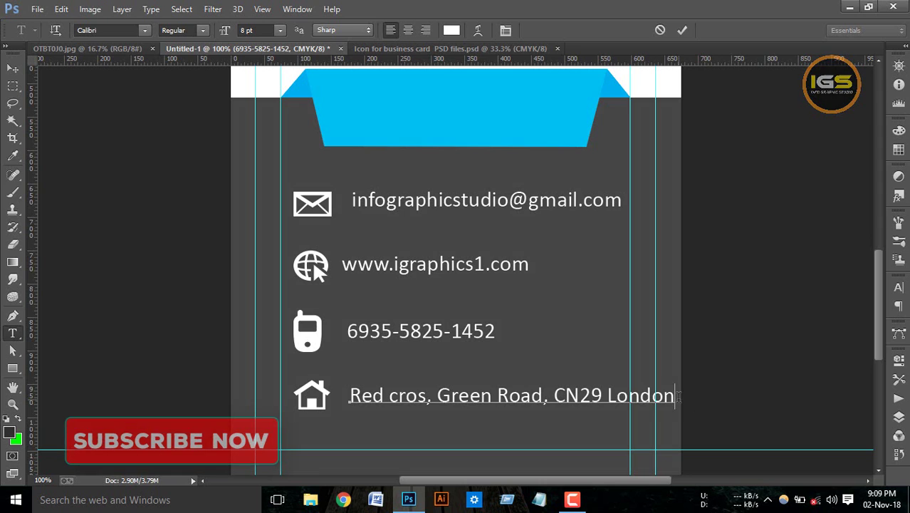
Reduce the address line to 6 pt
drag(678, 396, 348, 397)
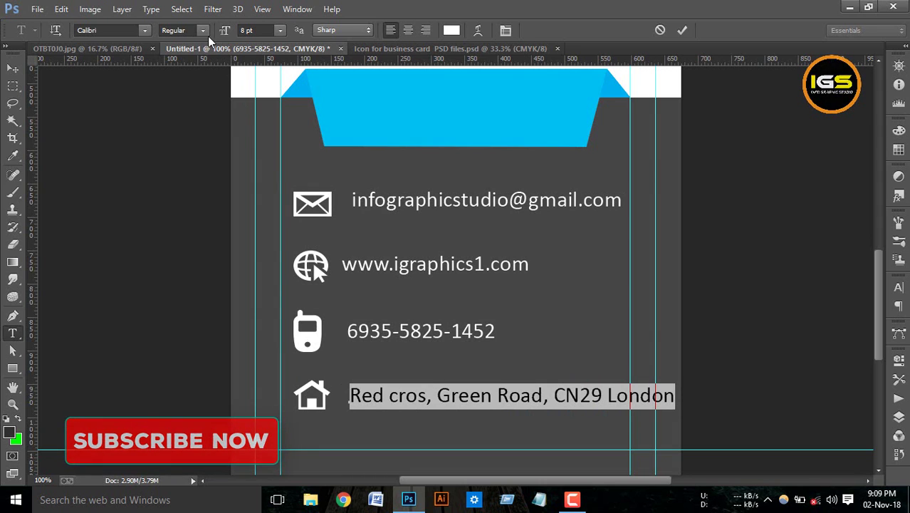
click(280, 30)
click(274, 66)
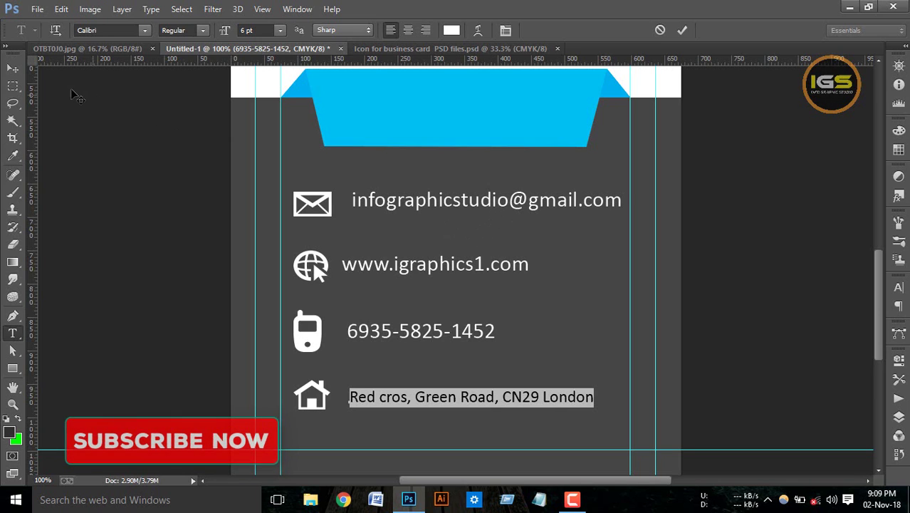
click(18, 69)
Align the four contact lines' left edges and centre the e-mail line on its envelope icon
drag(373, 175, 495, 420)
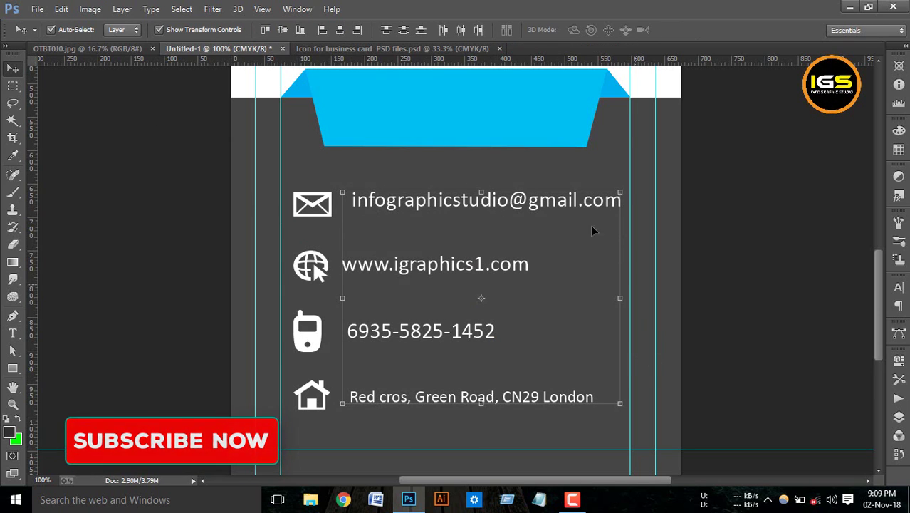
click(321, 31)
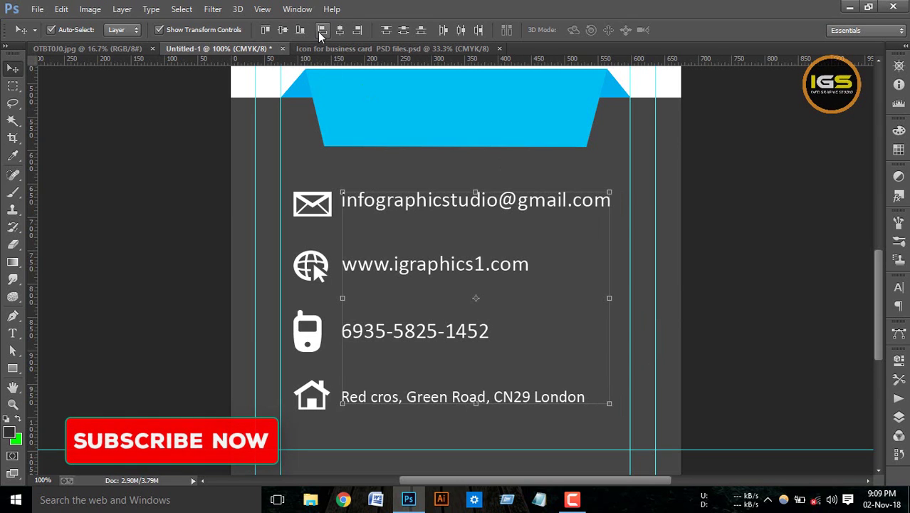
click(751, 274)
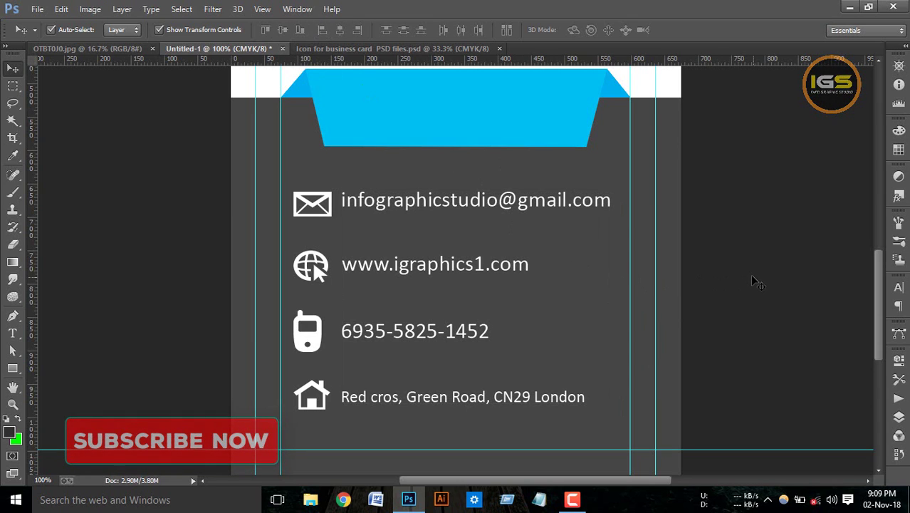
drag(319, 181, 505, 203)
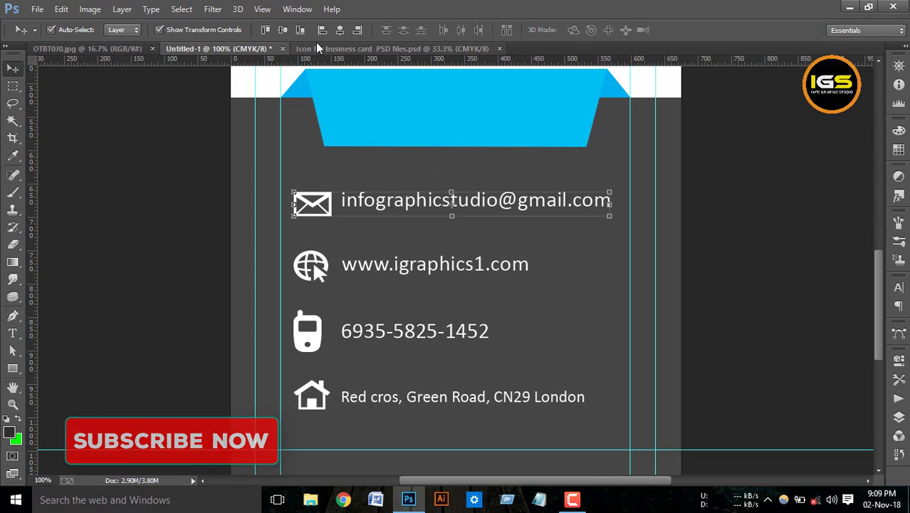
click(283, 30)
click(573, 257)
Vertically centre the web address and street address lines on their globe and house icons
mouse_move(571, 256)
mouse_down()
mouse_move(361, 257)
mouse_move(227, 270)
mouse_up()
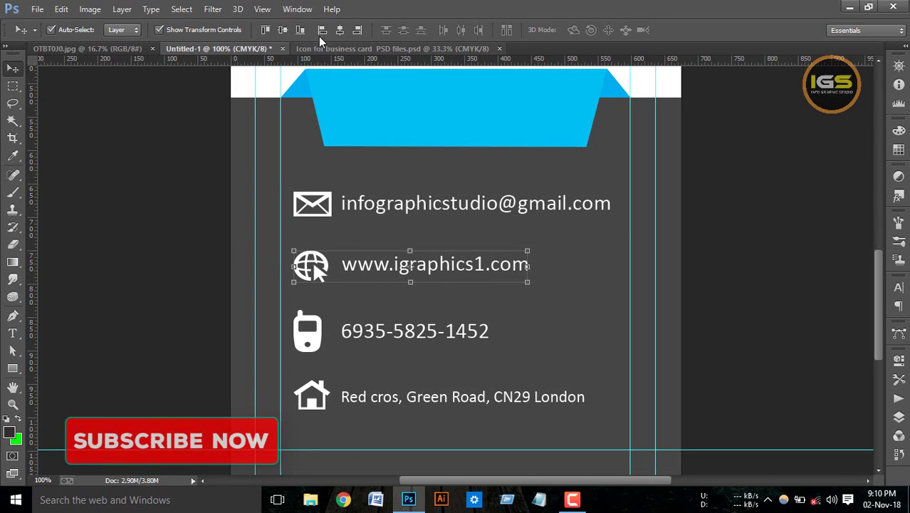
click(282, 30)
click(532, 317)
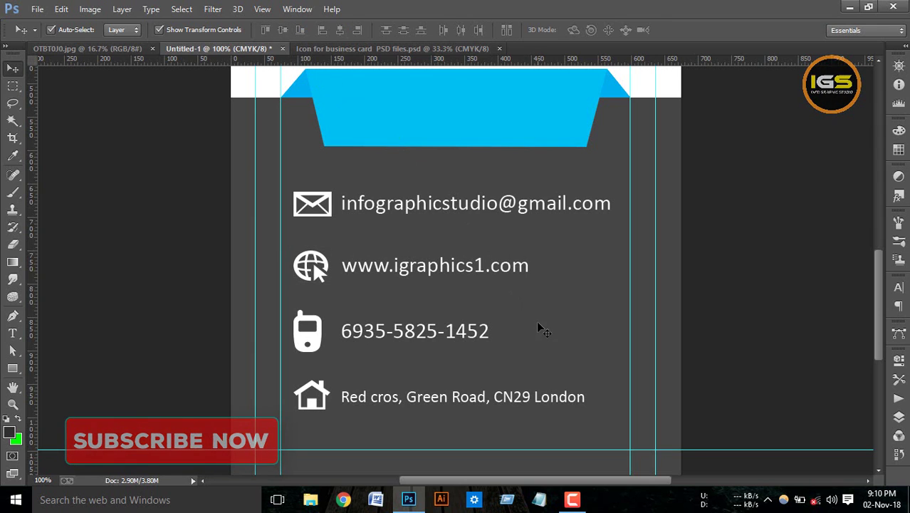
drag(538, 335, 284, 322)
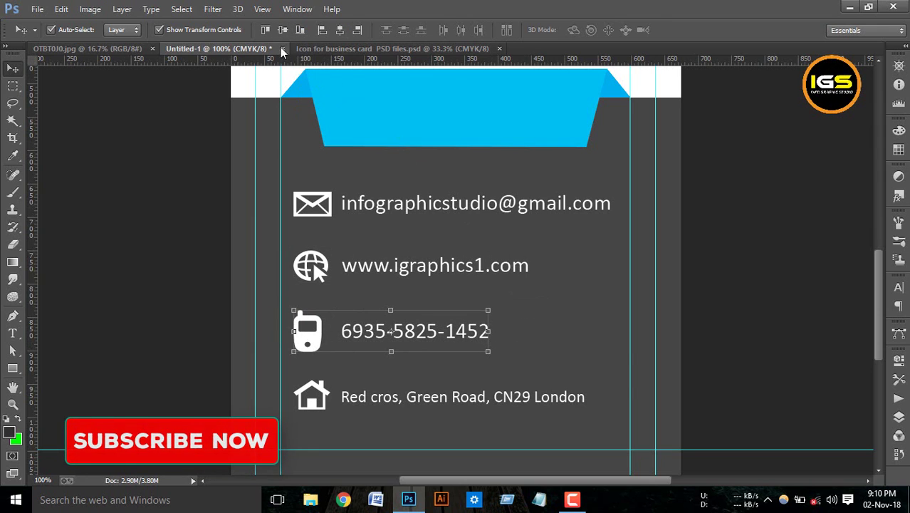
click(517, 328)
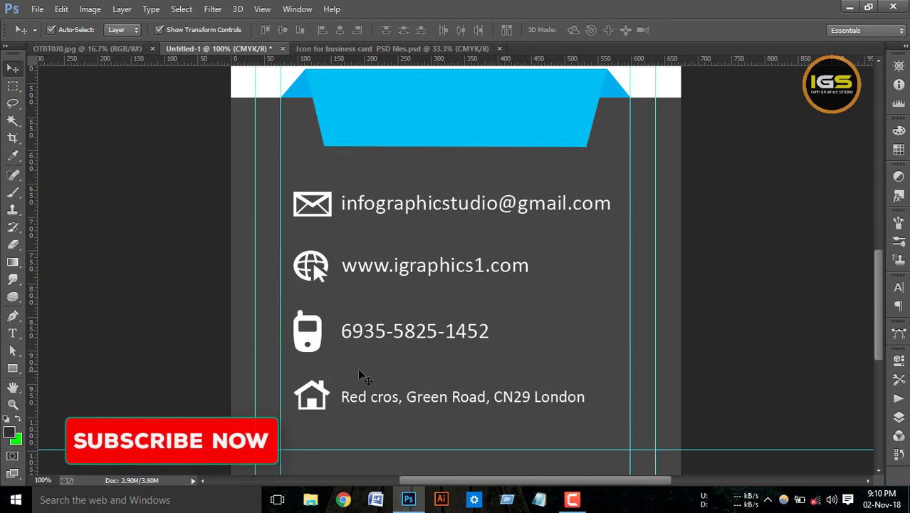
mouse_move(361, 370)
mouse_down()
mouse_move(360, 393)
mouse_move(585, 400)
mouse_up()
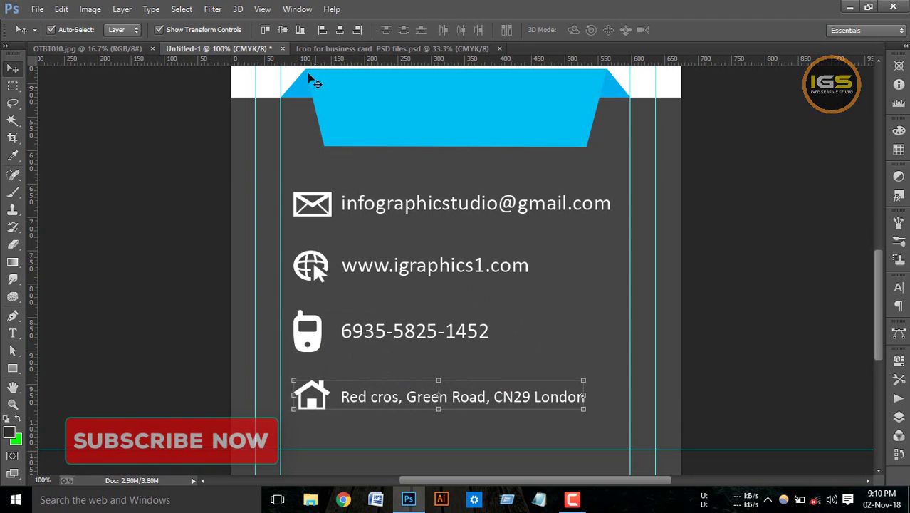
click(283, 30)
click(759, 307)
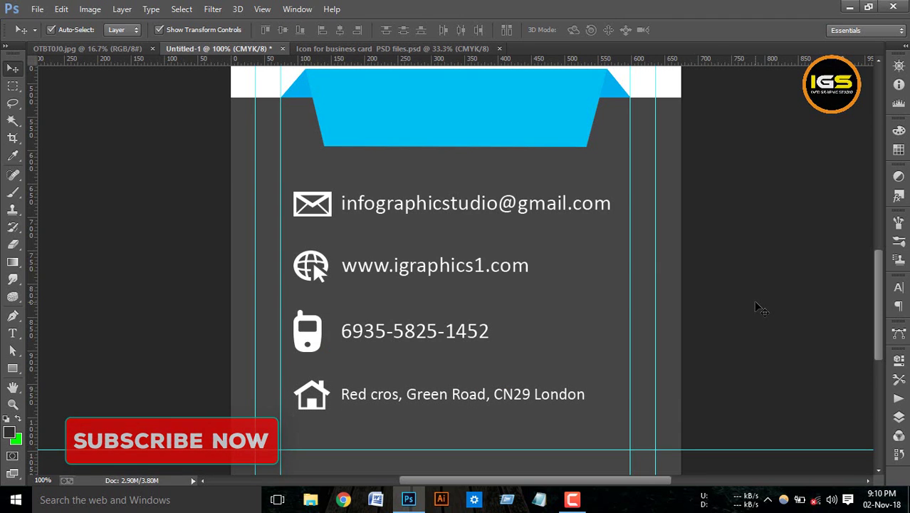
Apply Align Horizontal Centers to the four contact icons, then zoom back to actual size
key(ctrl+minus)
key(ctrl+minus)
key(ctrl+minus)
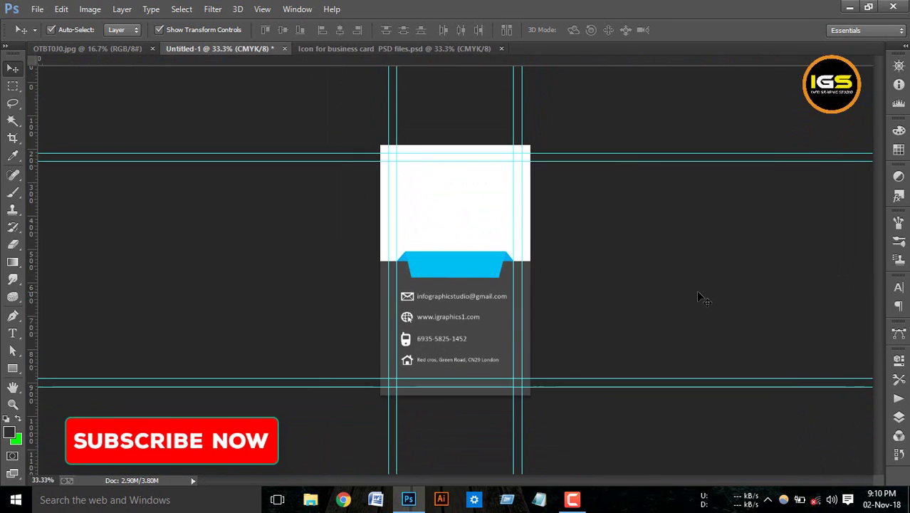
key(ctrl+plus)
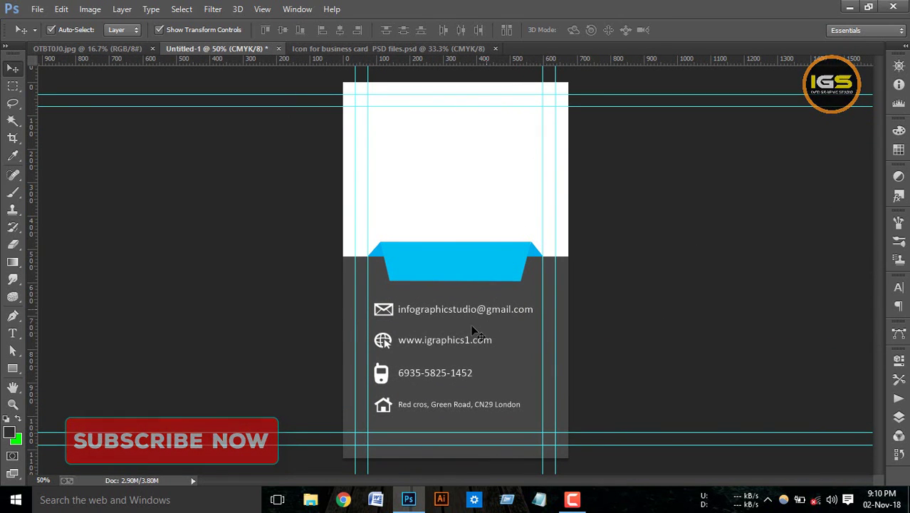
drag(378, 298, 382, 403)
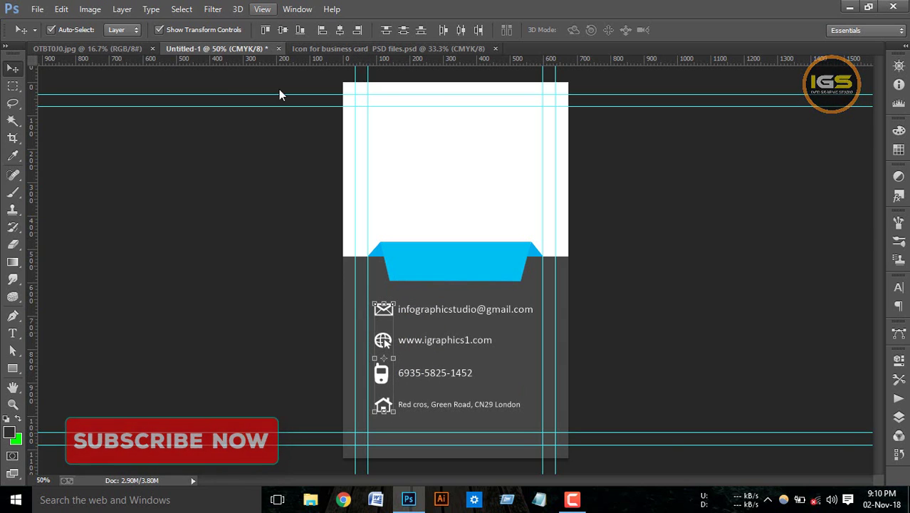
click(341, 37)
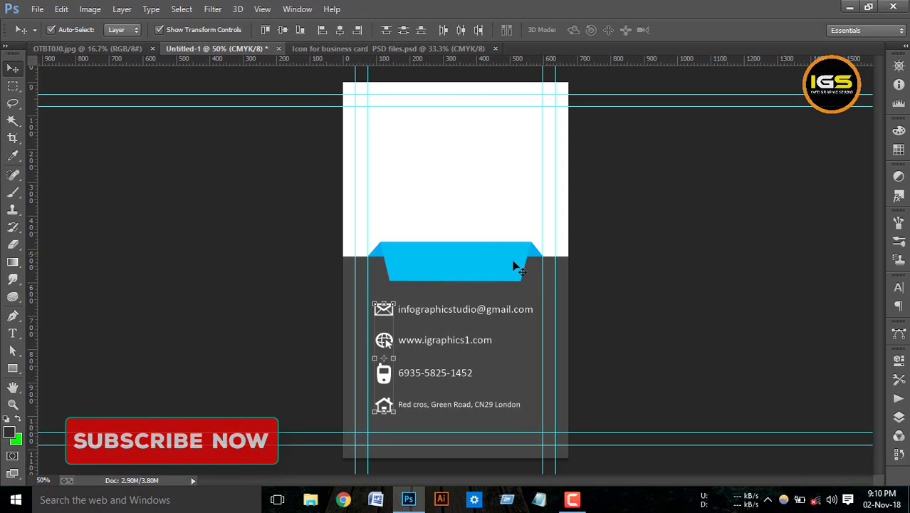
click(580, 310)
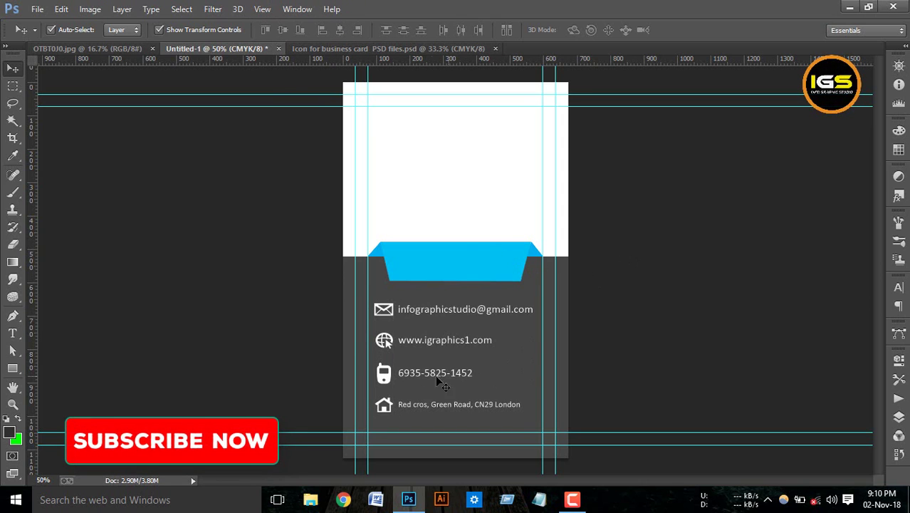
key(ctrl+minus)
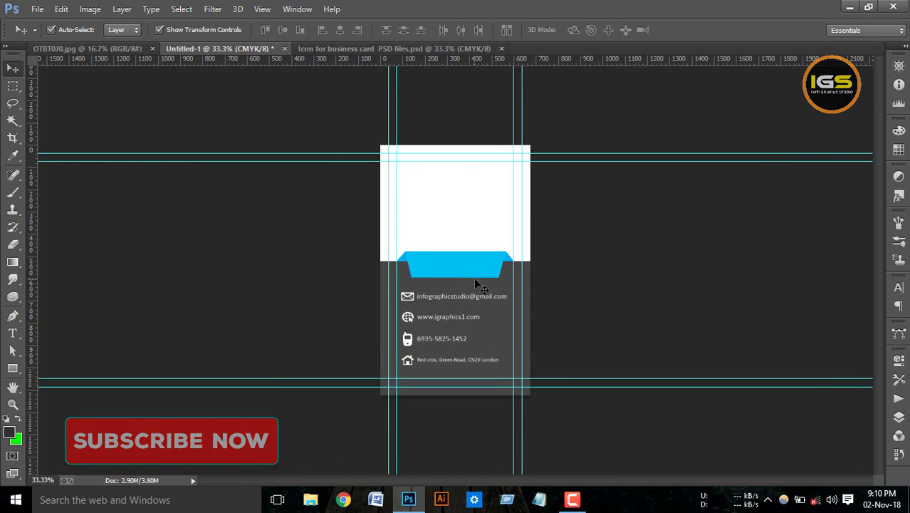
key(ctrl+plus)
key(ctrl+plus)
key(ctrl+plus)
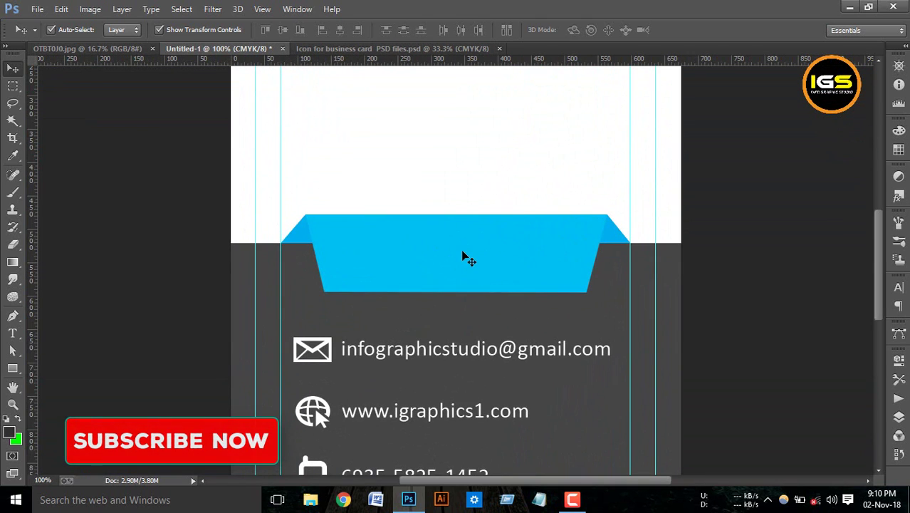
key(ctrl+plus)
Start an 11 pt text line on the blue ribbon and type the cardholder's name
click(12, 333)
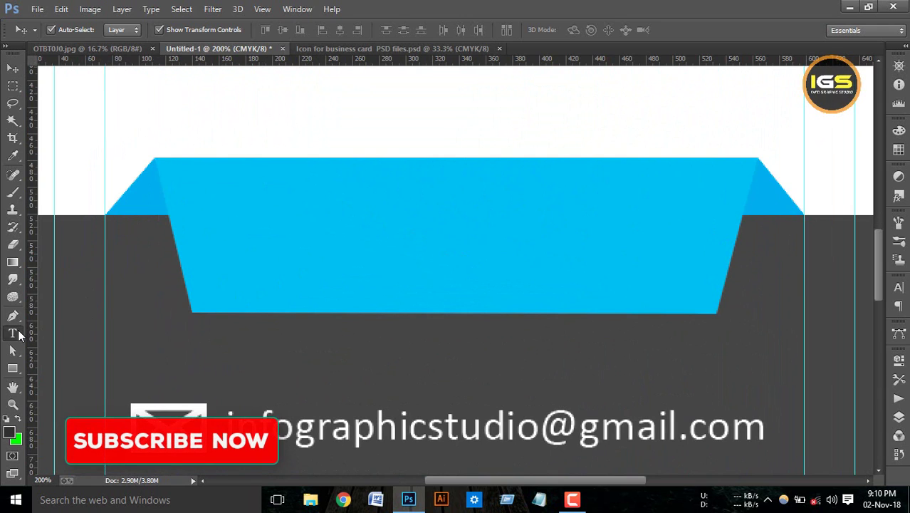
click(378, 197)
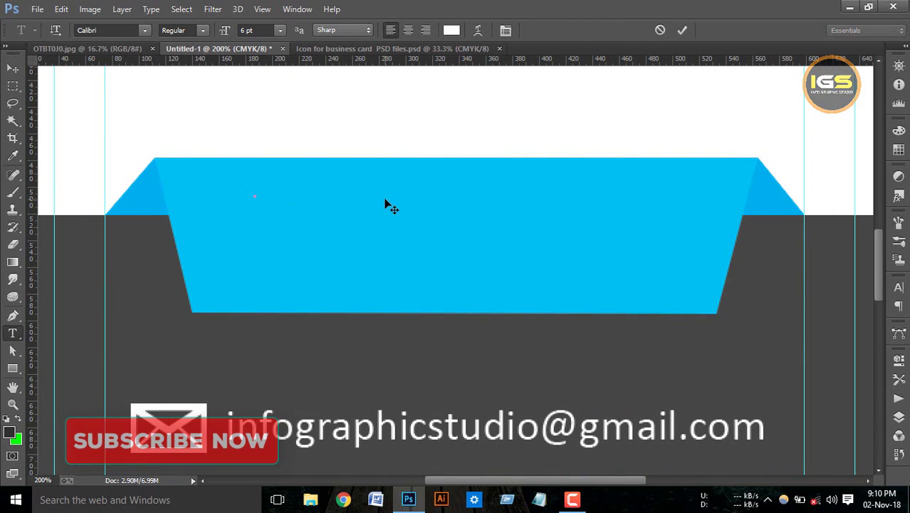
click(280, 30)
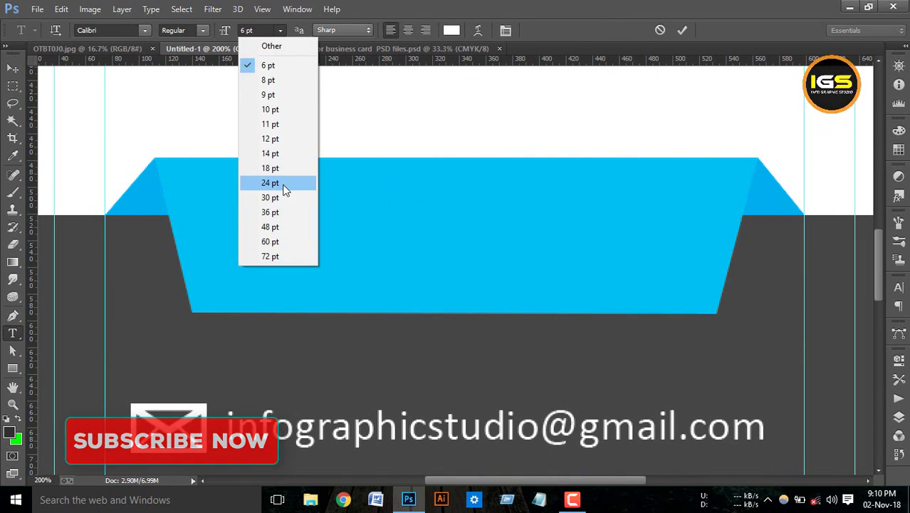
click(269, 125)
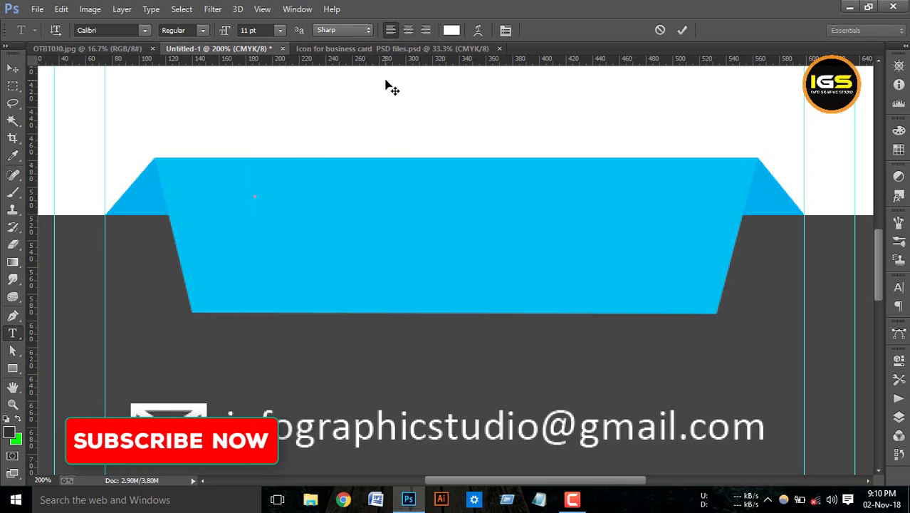
text(JH)
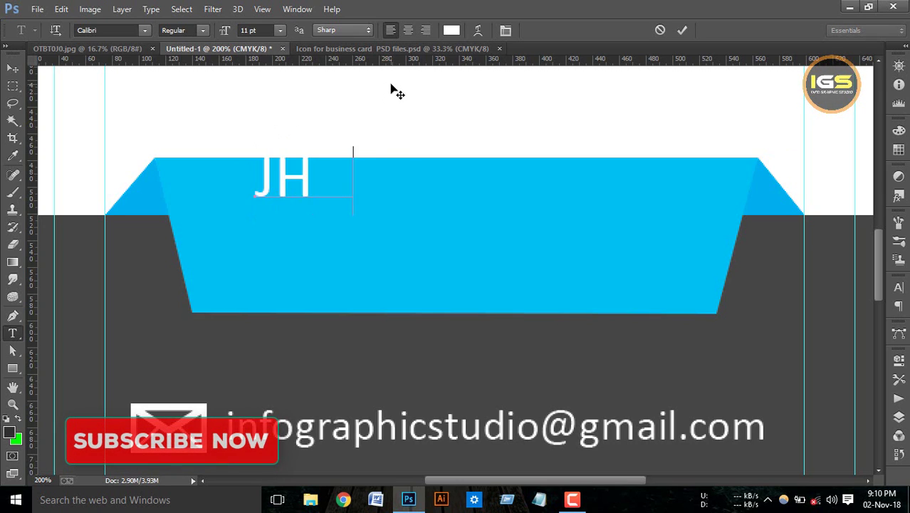
text(ON SMITE)
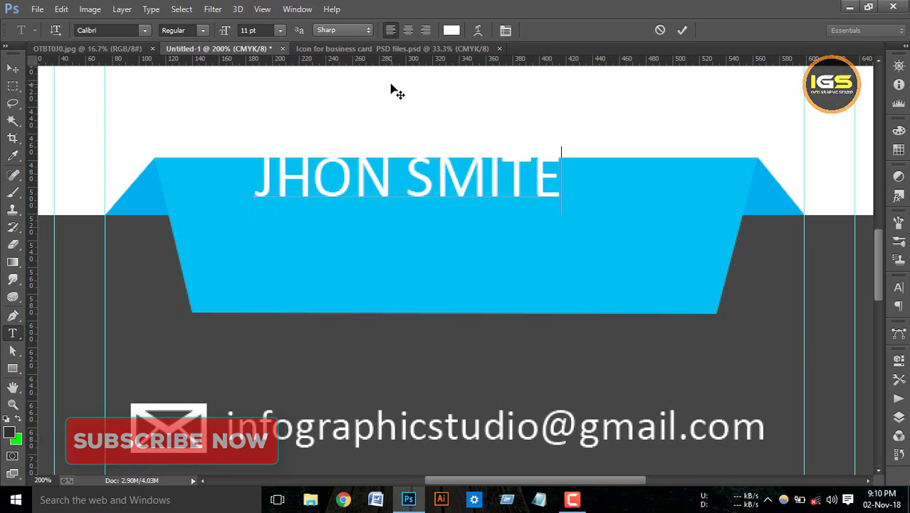
key(BackSpace)
text(H)
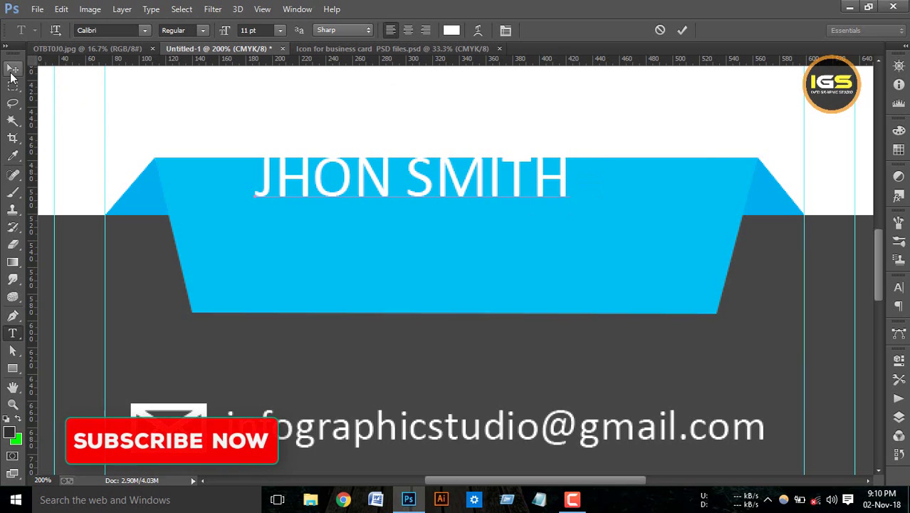
Make the name bold and move it further right and down on the ribbon
drag(568, 181, 261, 173)
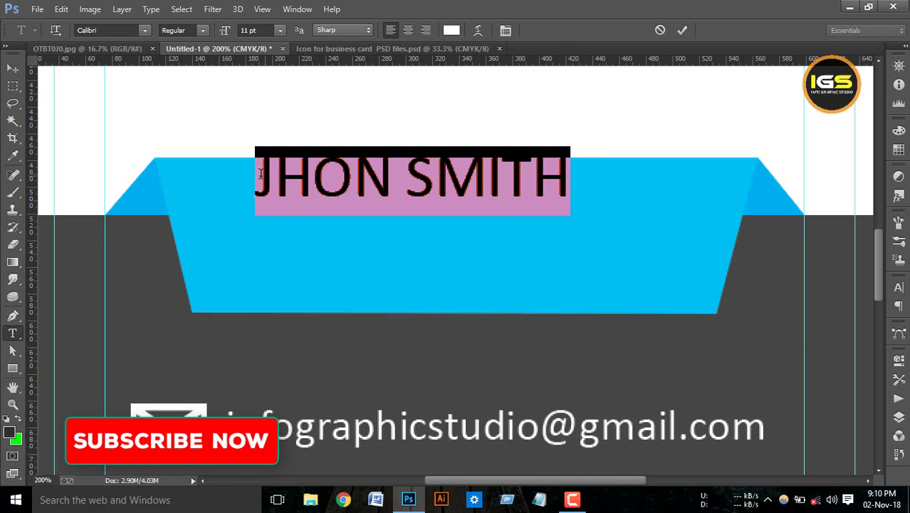
click(194, 34)
click(195, 86)
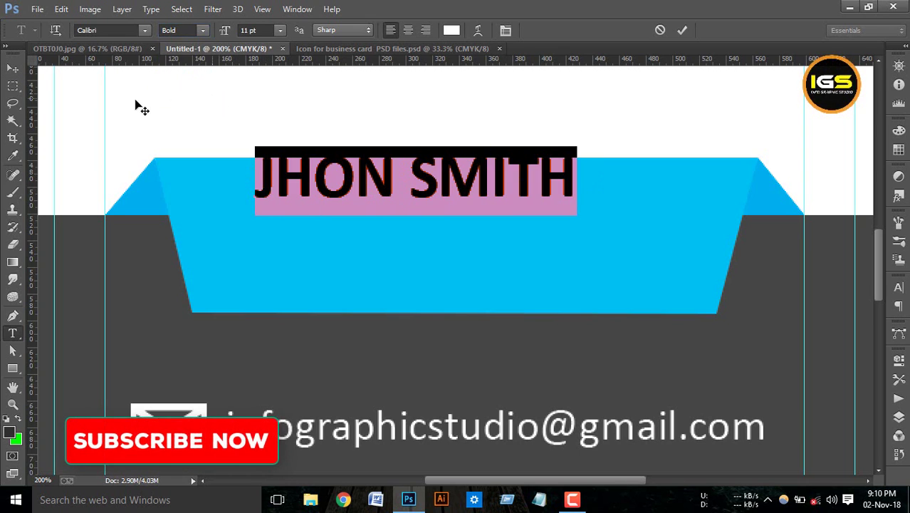
click(13, 69)
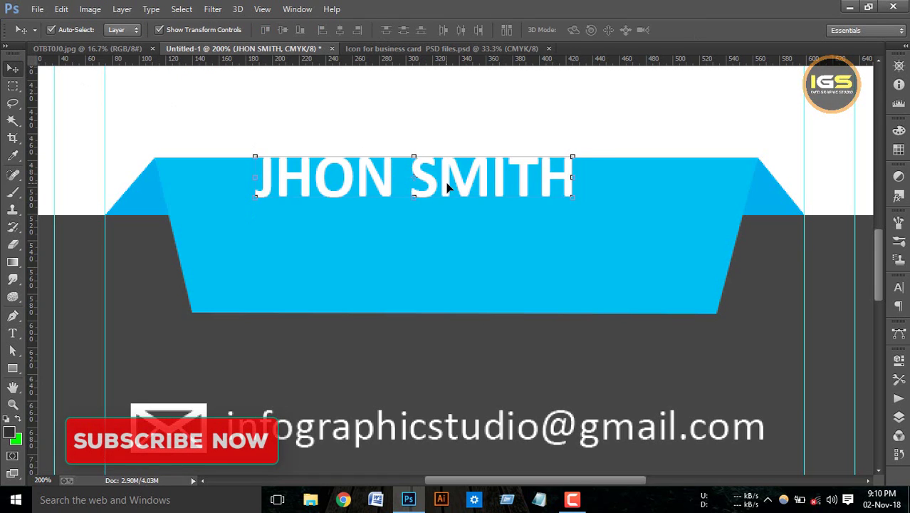
drag(447, 187, 470, 208)
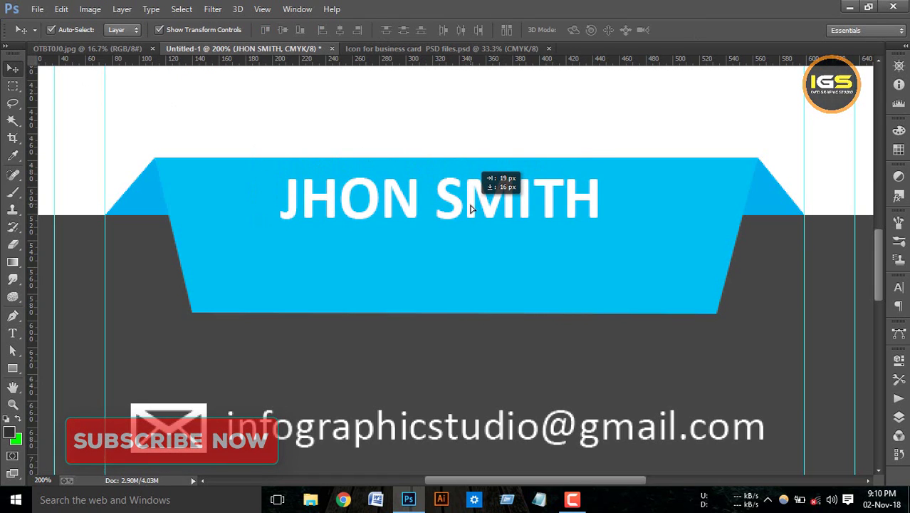
Type 'Graphic Designer' on a new line below the name
drag(470, 208, 469, 206)
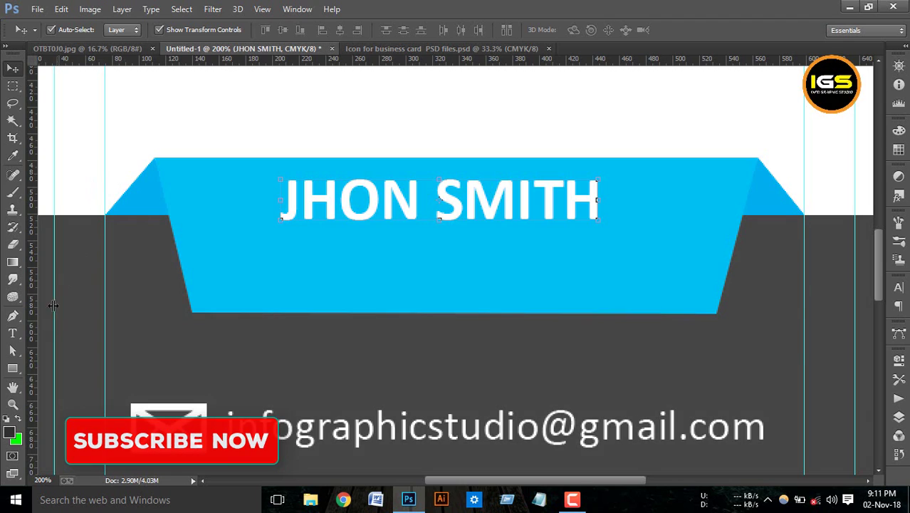
click(9, 335)
click(271, 264)
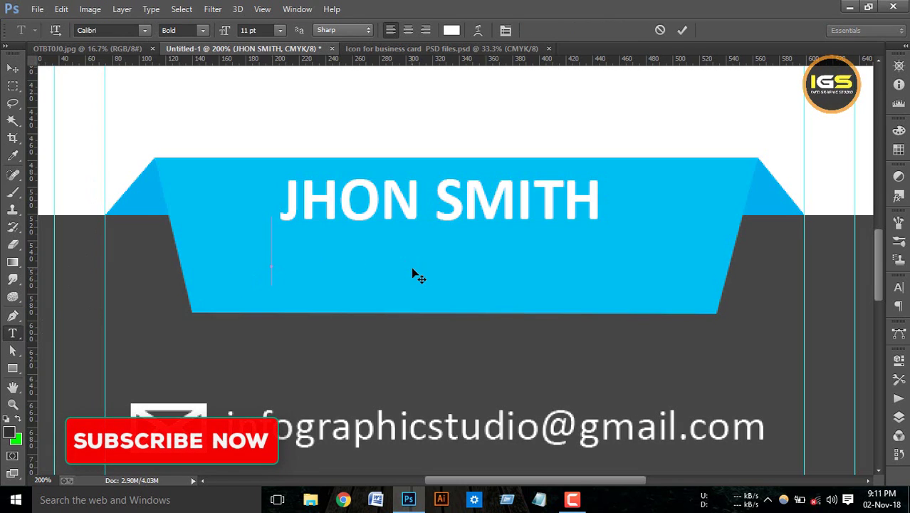
text(G)
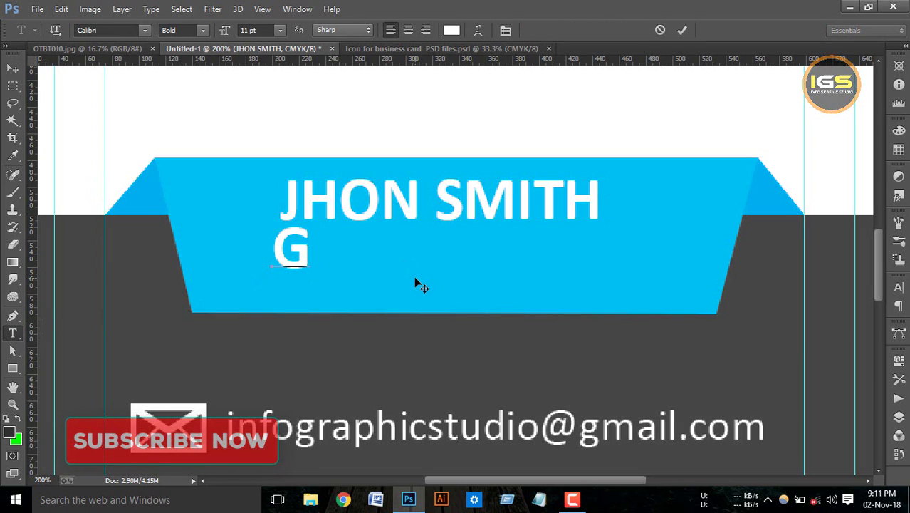
text(raphics)
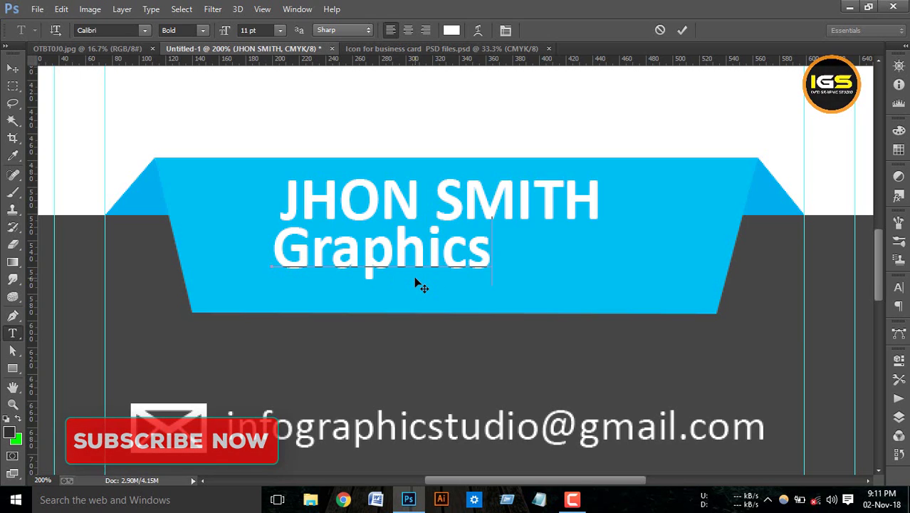
key(BackSpace)
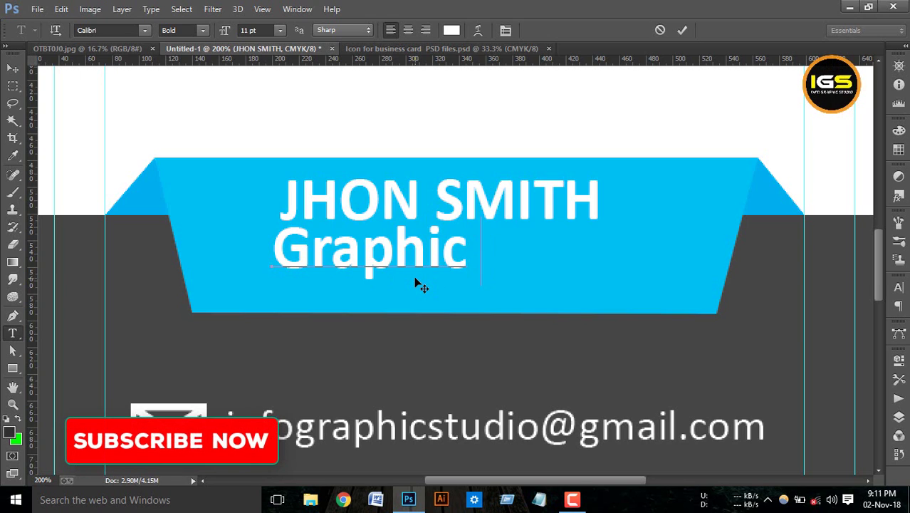
text(Design)
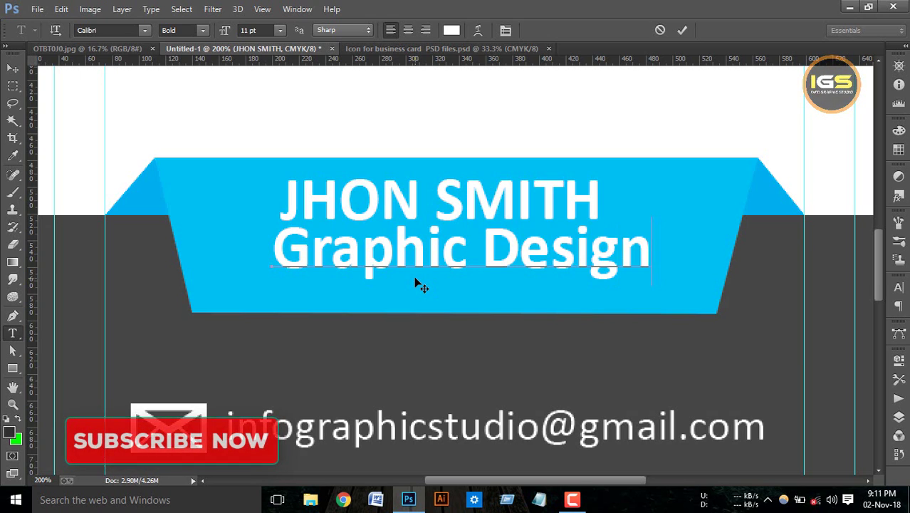
text(er)
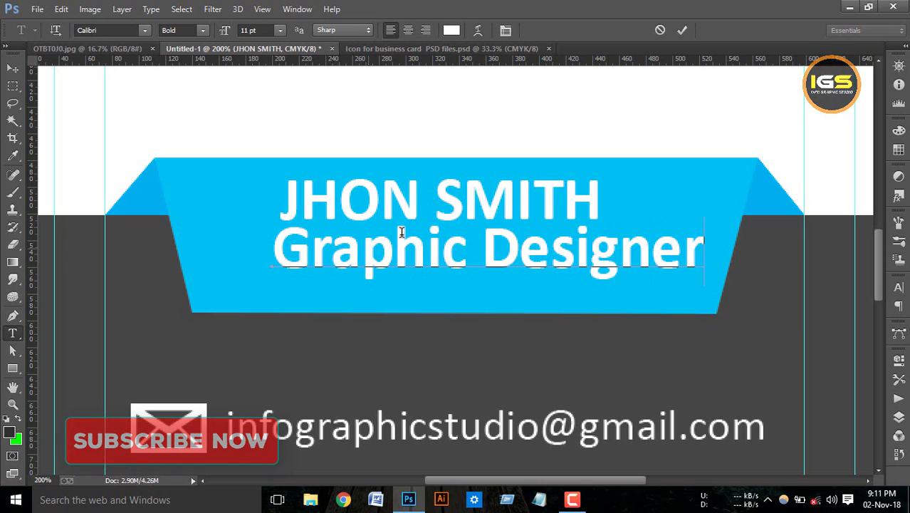
Set the title to Regular weight at 8 pt, then zoom out to the whole card
drag(706, 248, 267, 255)
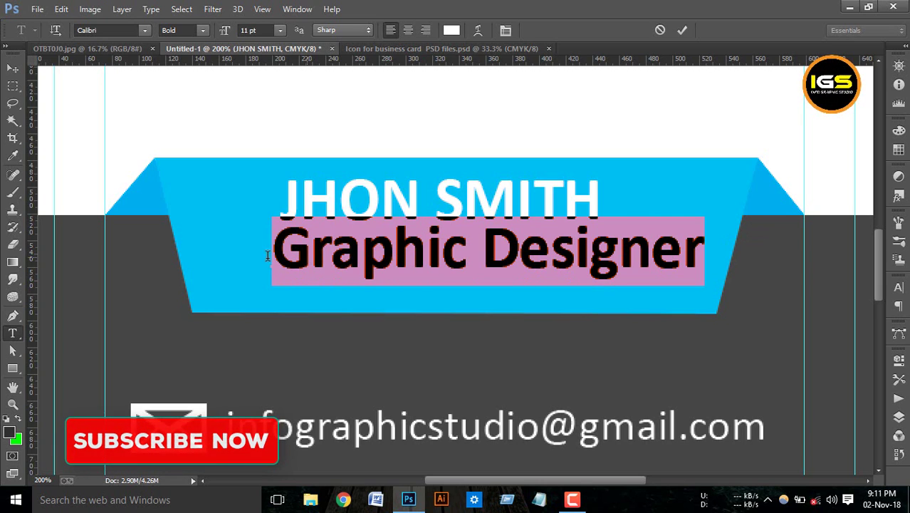
click(202, 34)
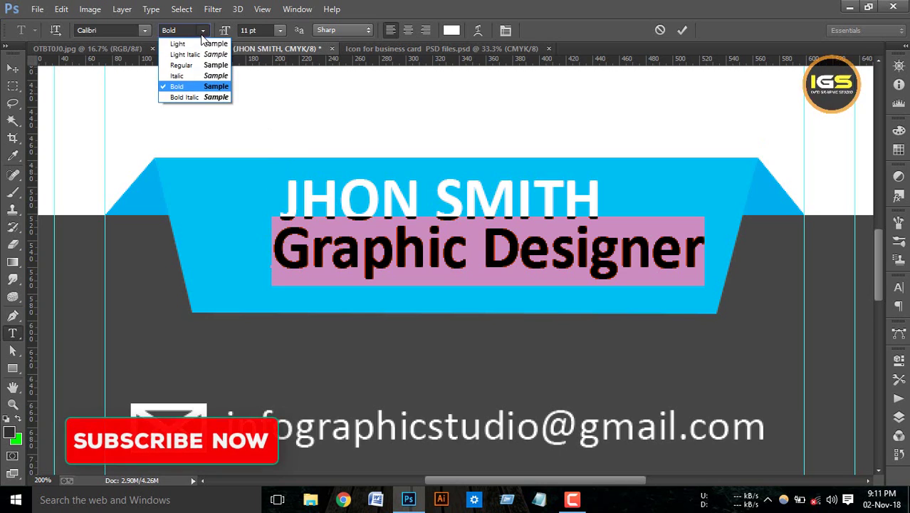
click(196, 67)
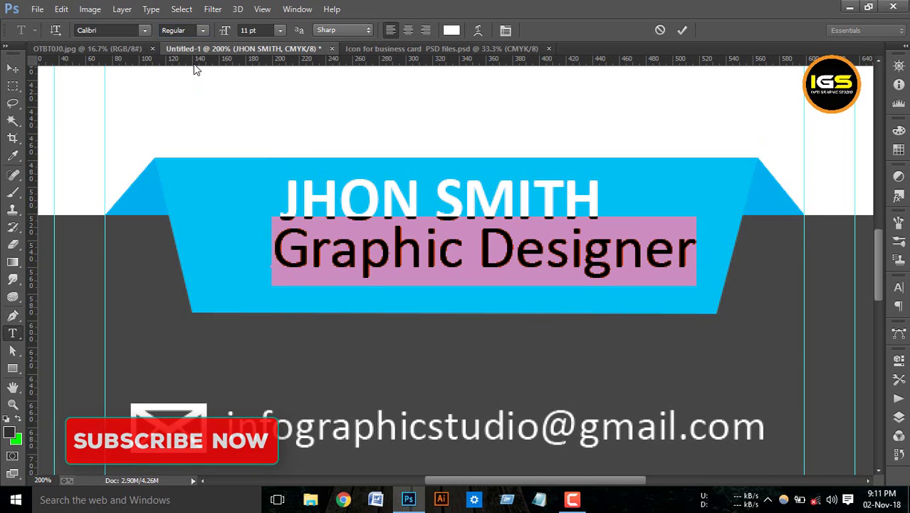
click(280, 31)
click(270, 95)
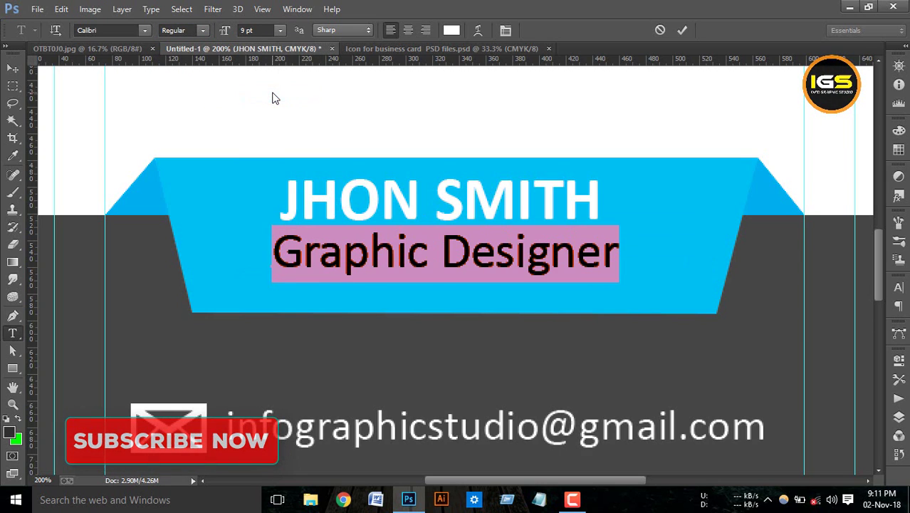
click(280, 33)
click(283, 82)
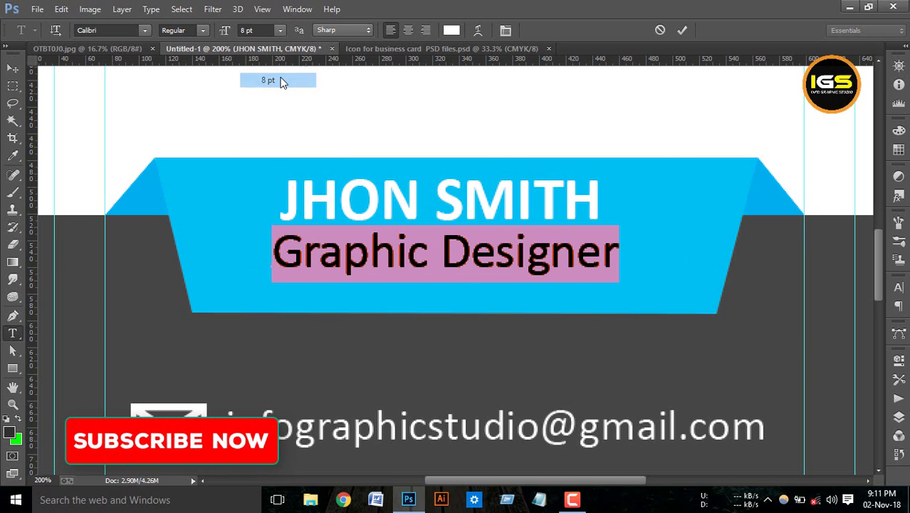
click(13, 69)
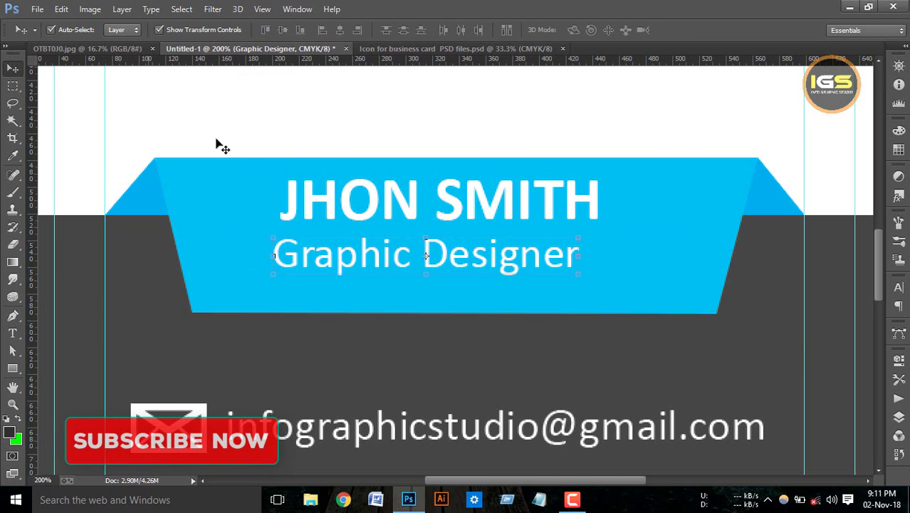
shift+click(402, 206)
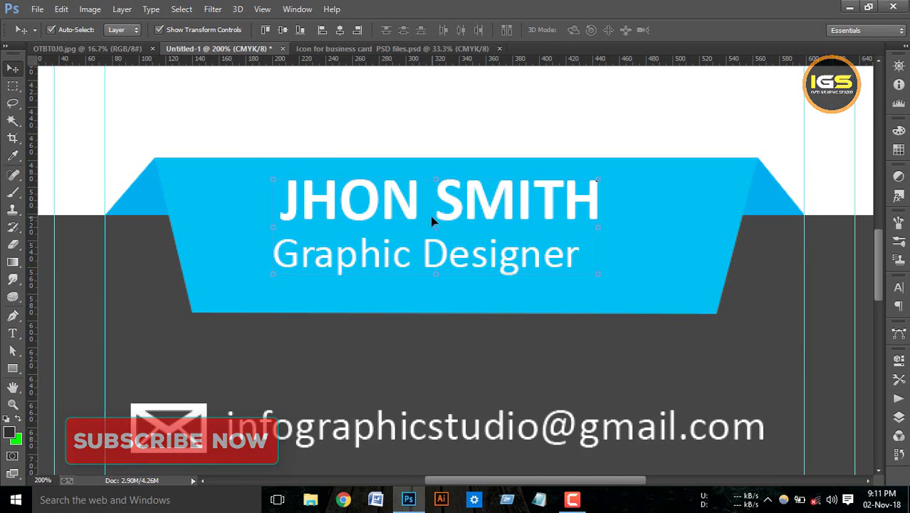
key(ctrl+minus)
Create a new document with width 1.75 in, height 3.25 in, 300 ppi, CMYK
key(ctrl+minus)
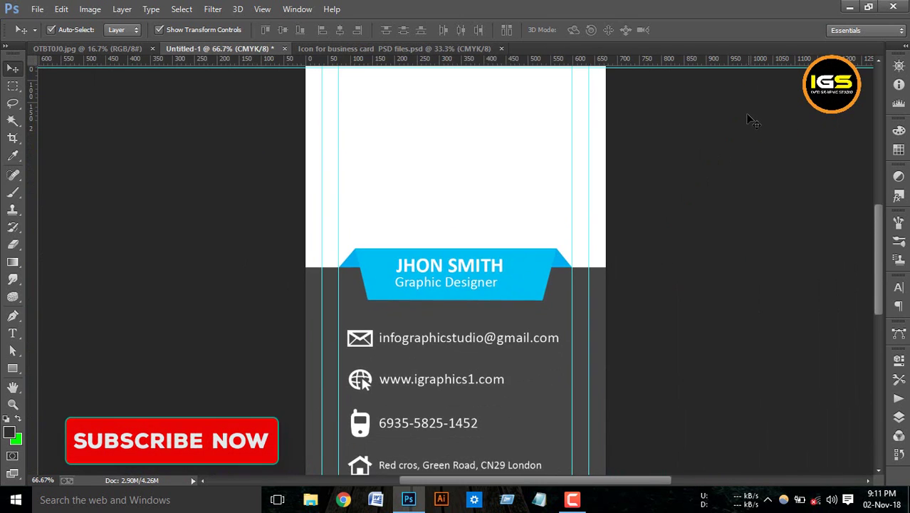
key(ctrl+minus)
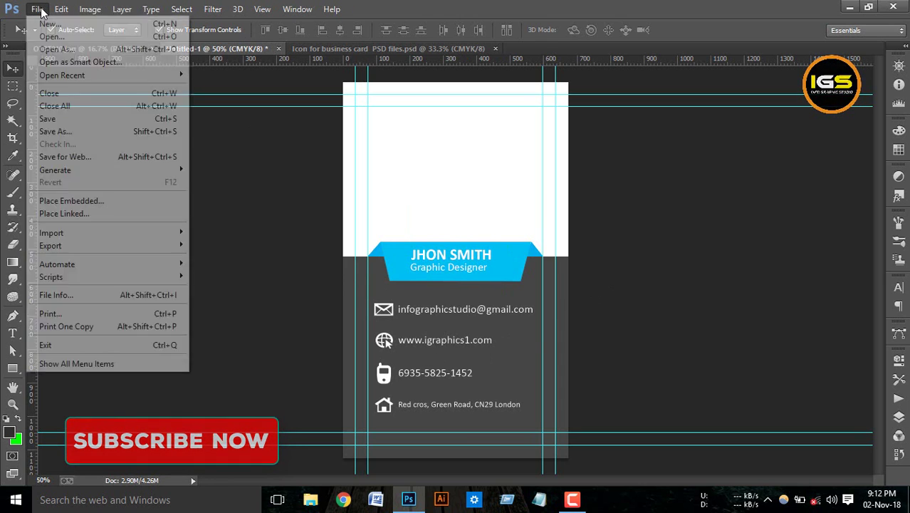
click(37, 9)
click(46, 26)
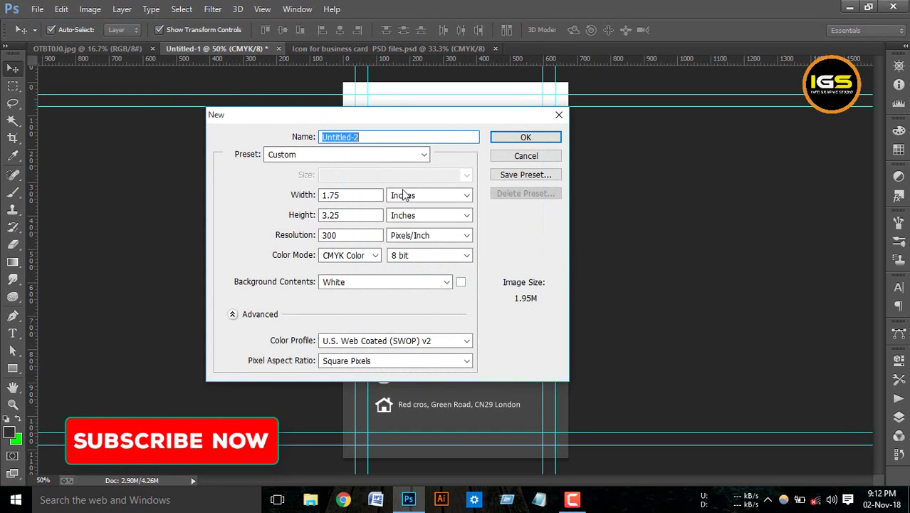
click(345, 195)
double_click(345, 195)
right_click(345, 195)
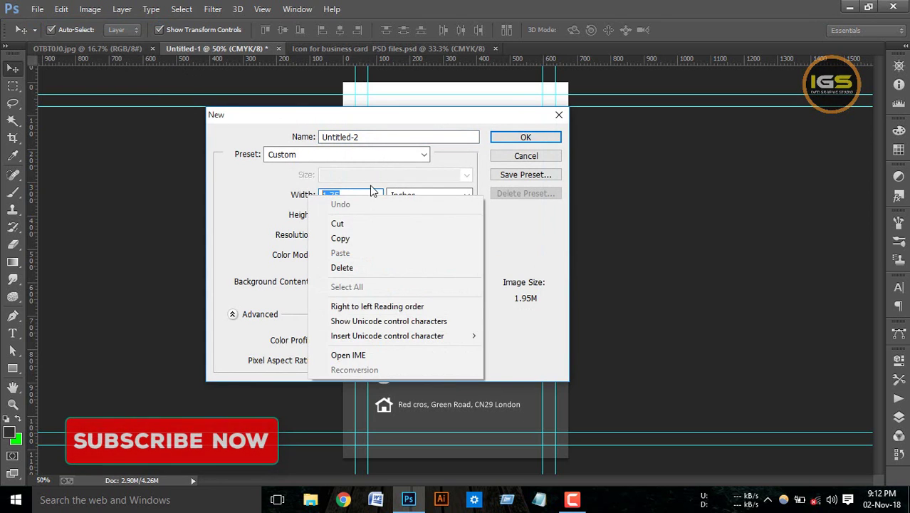
click(373, 176)
double_click(348, 215)
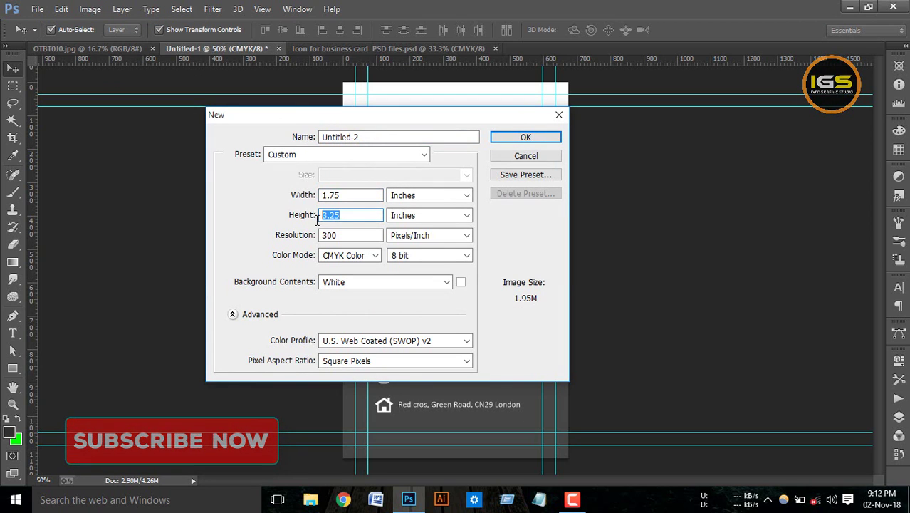
click(508, 138)
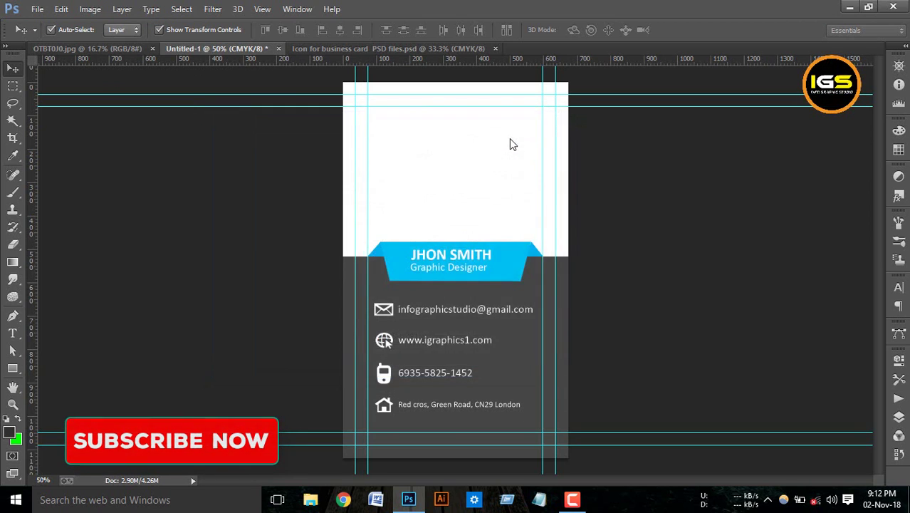
Drag guides to the top, bottom, right and left edges of the new canvas
drag(472, 66, 477, 107)
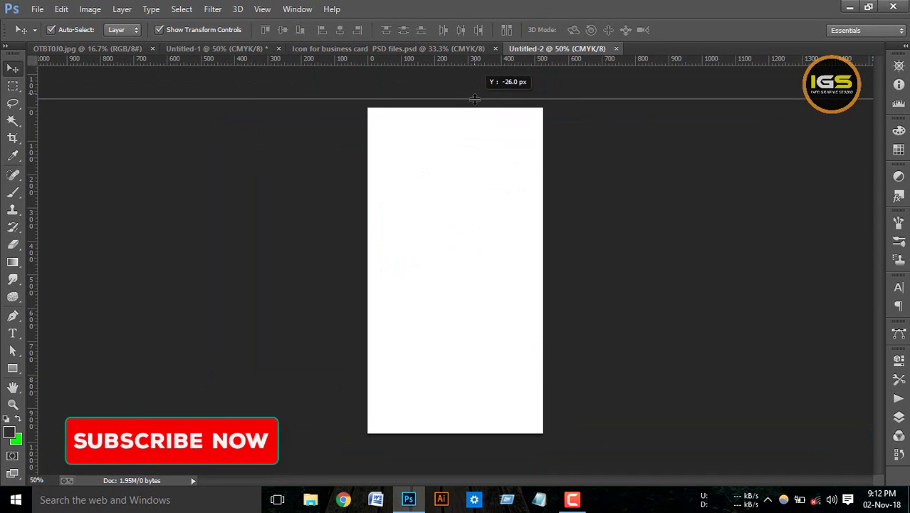
drag(505, 63, 555, 432)
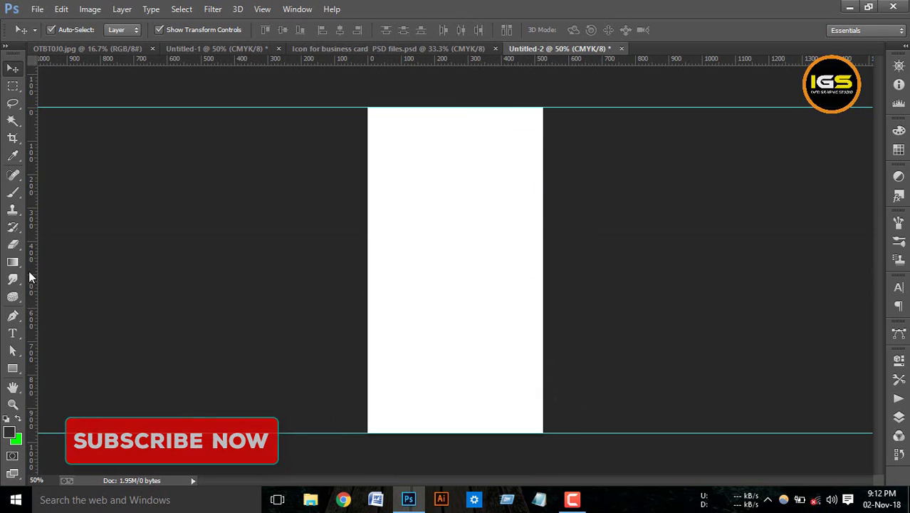
drag(38, 267, 542, 269)
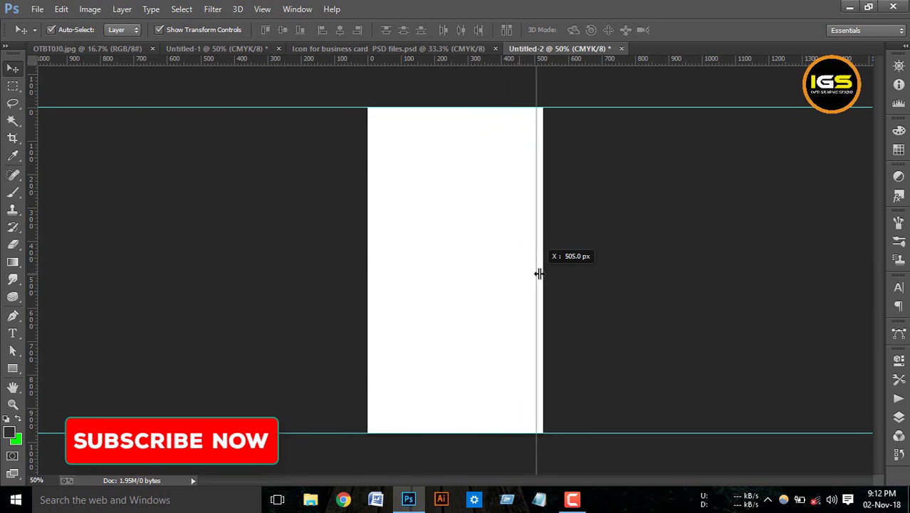
drag(34, 267, 368, 290)
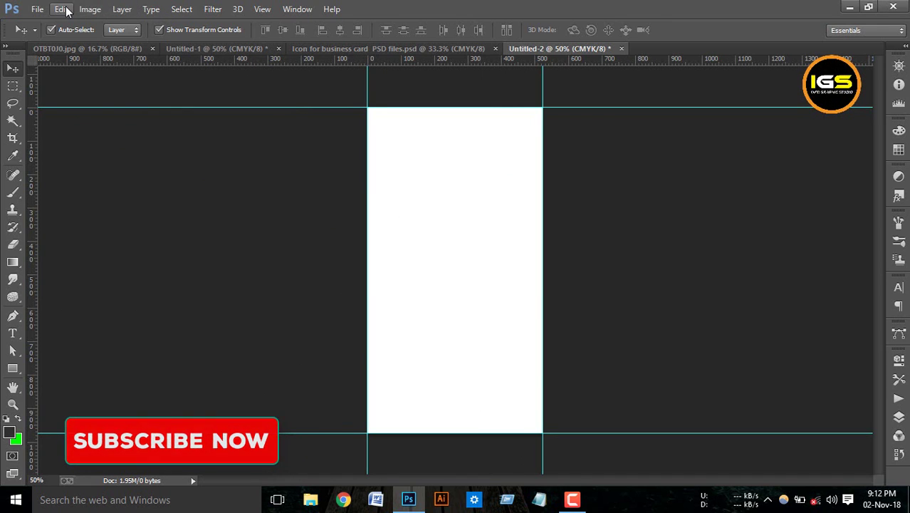
click(90, 10)
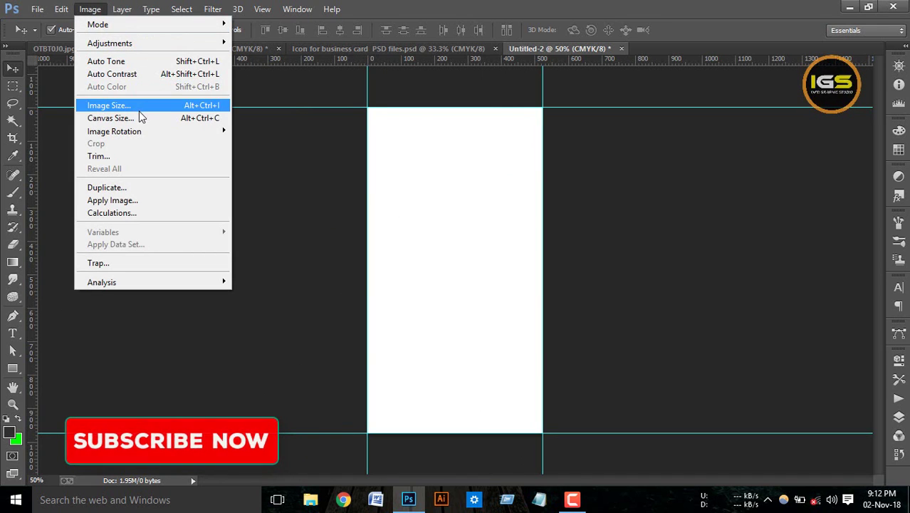
Resize the canvas to width 2 and height 3.50 inches in Canvas Size
click(118, 119)
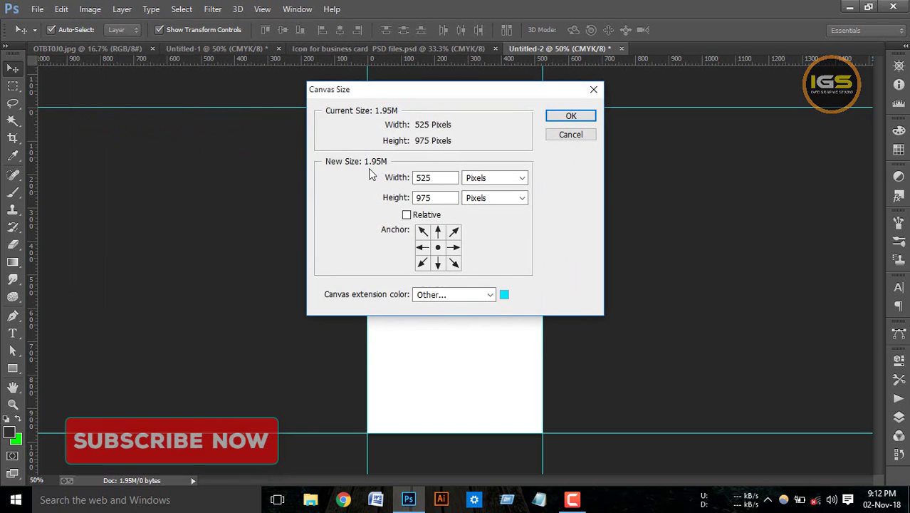
click(494, 178)
click(491, 207)
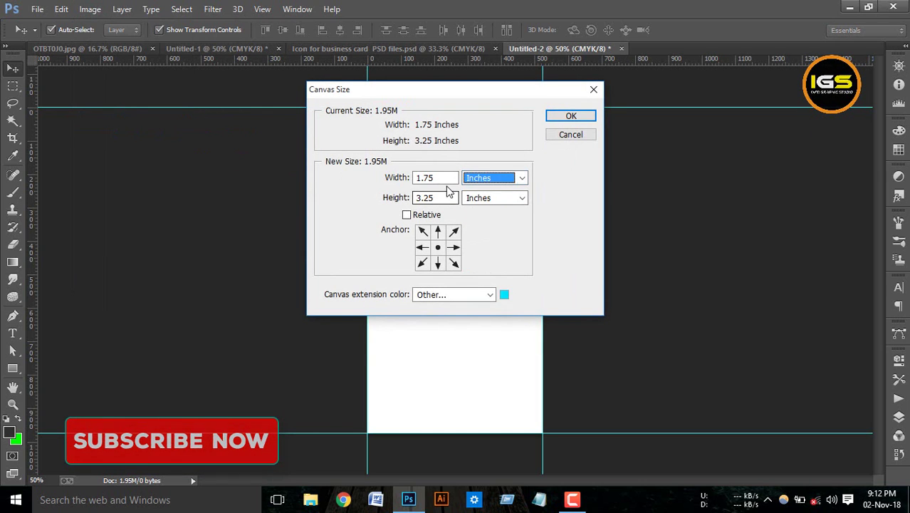
right_click(414, 178)
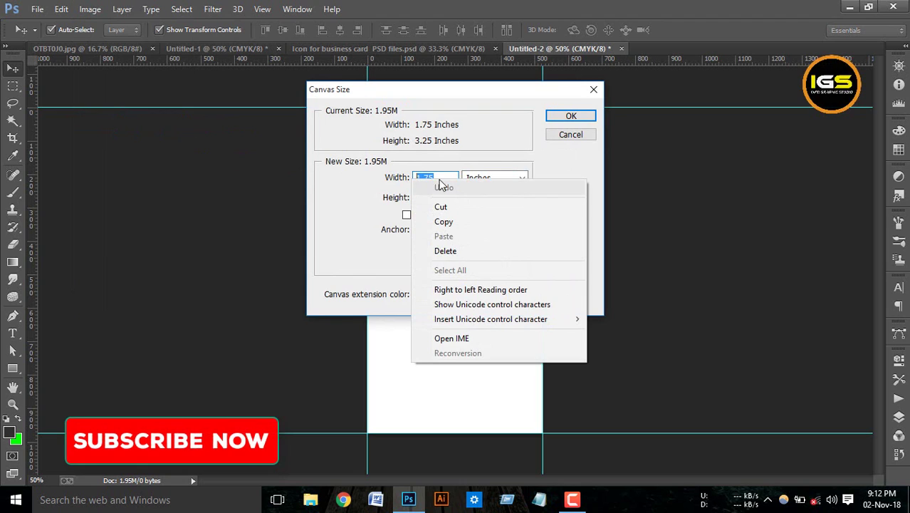
click(459, 163)
text(2)
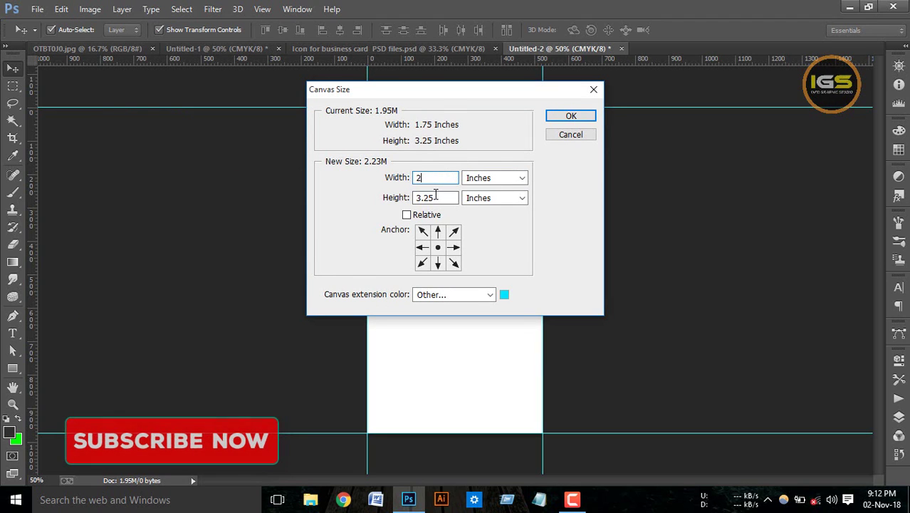
drag(433, 198, 424, 197)
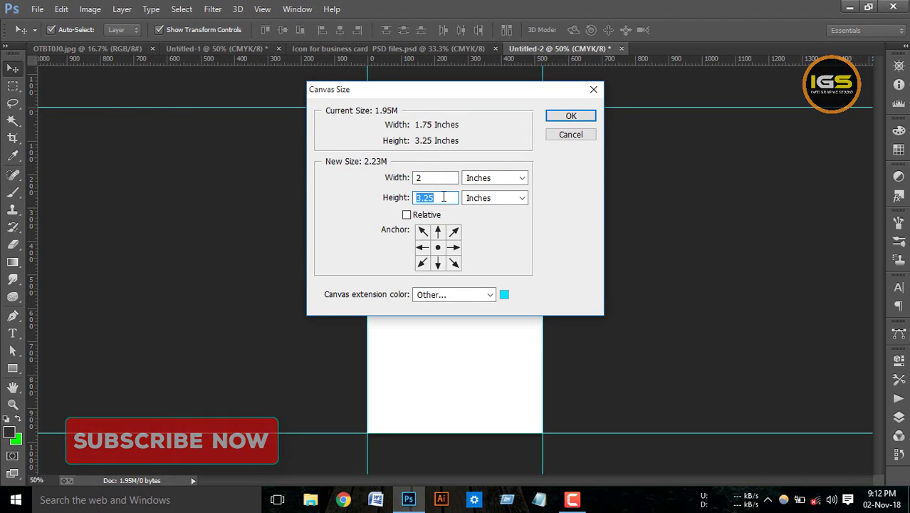
text(3.5)
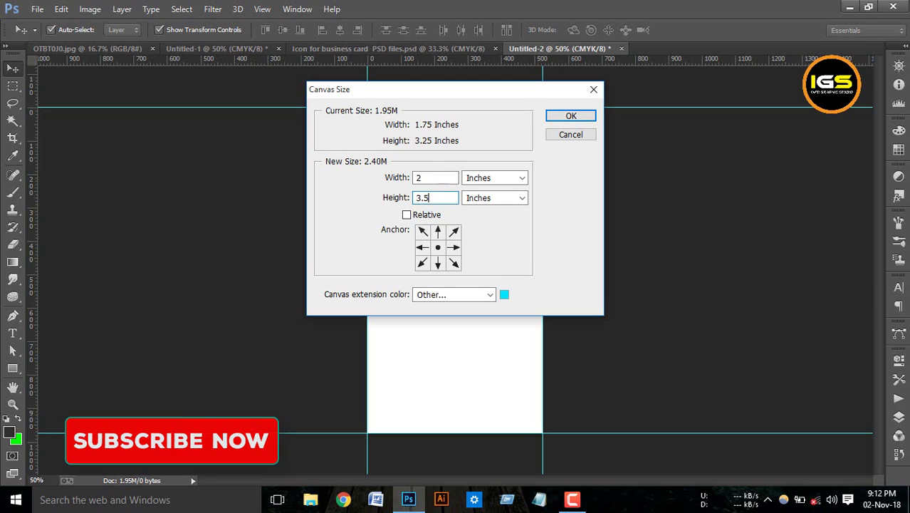
text(0)
click(588, 116)
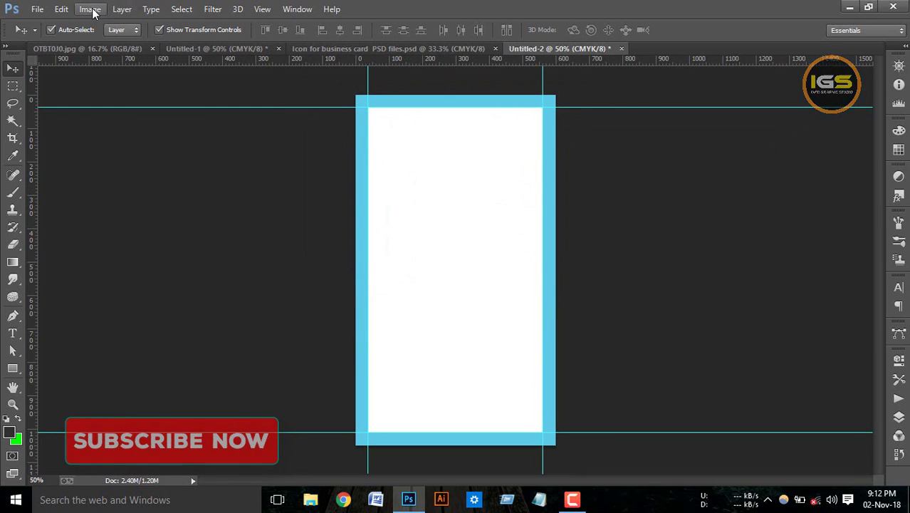
Add guides along the enlarged canvas's top, bottom, right and left edges
drag(482, 68, 506, 444)
drag(50, 265, 554, 273)
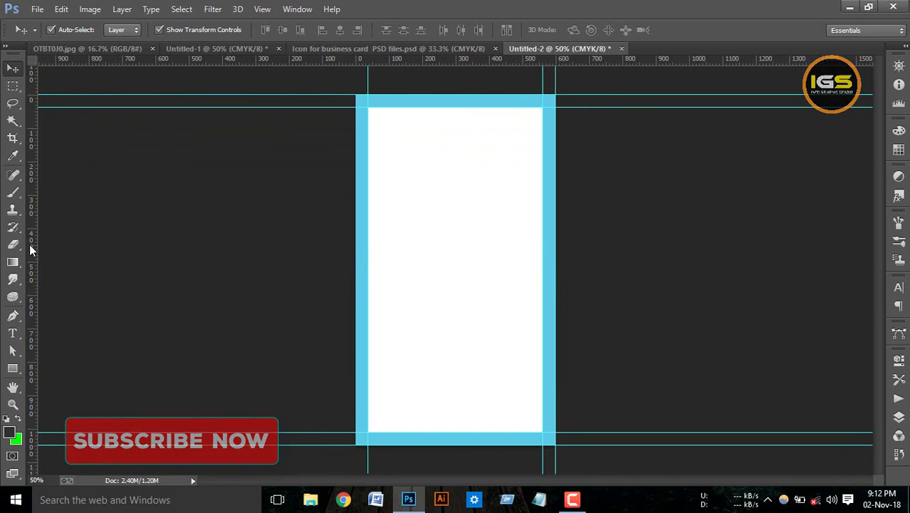
drag(38, 246, 354, 241)
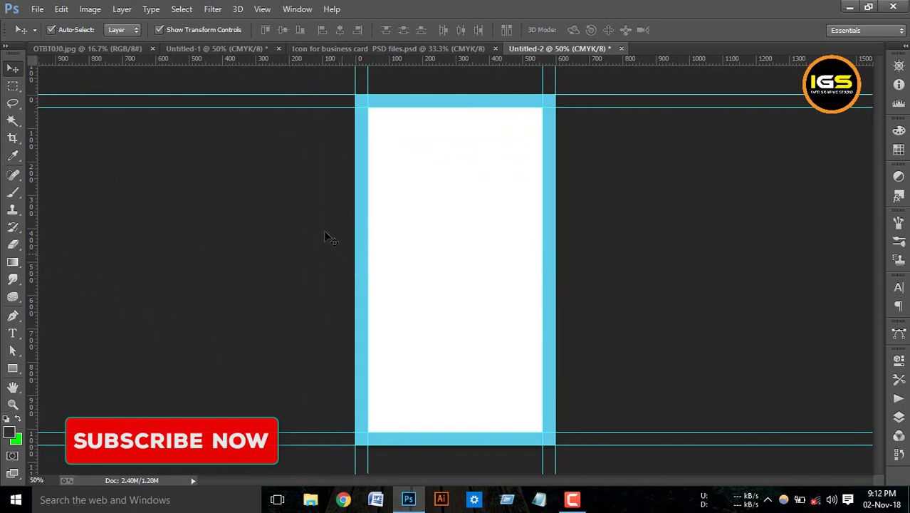
click(89, 10)
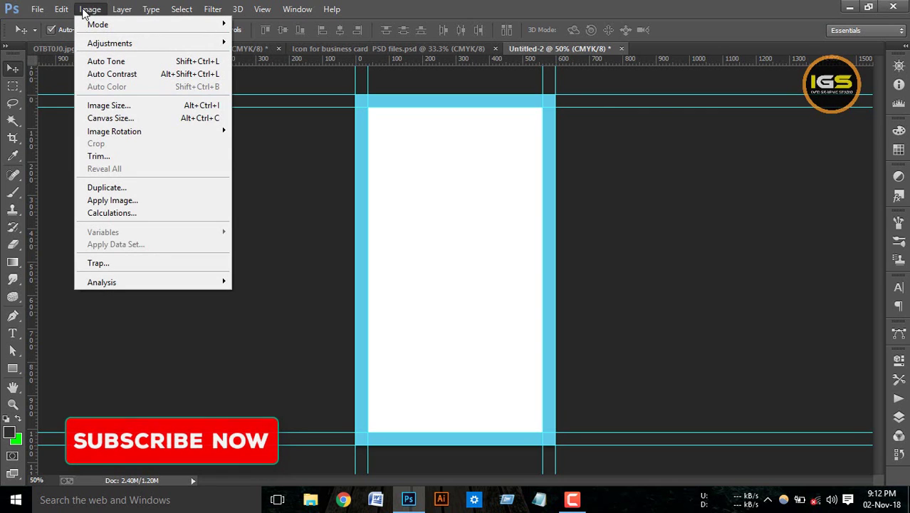
Extend the canvas to 2.25 × 3.75 inches using a darker teal extension colour
click(114, 118)
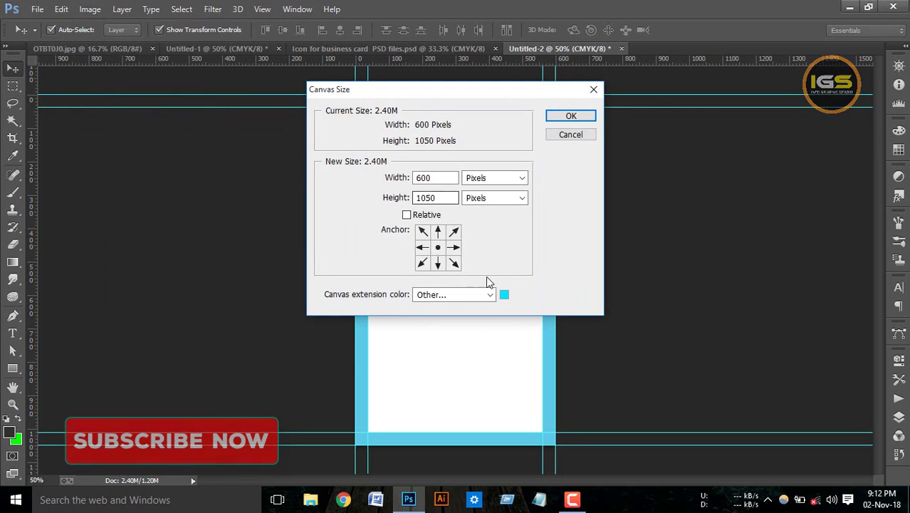
click(503, 295)
click(770, 320)
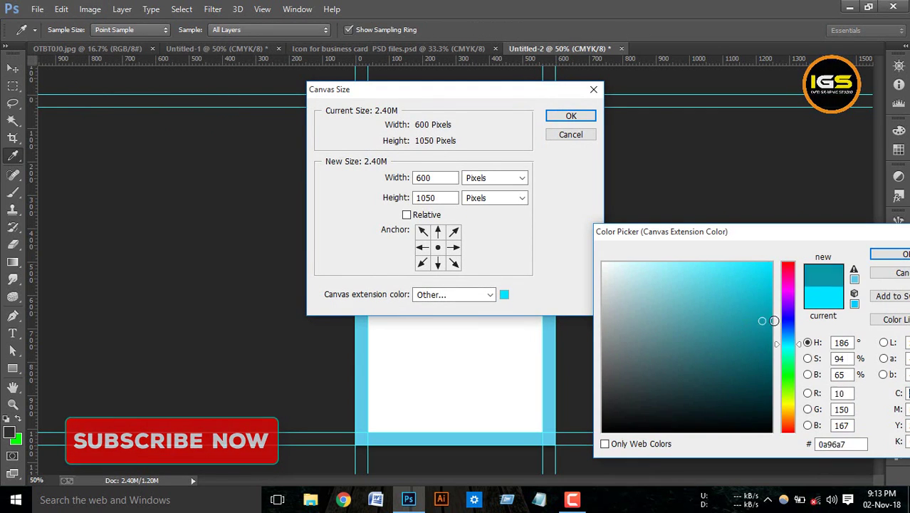
click(888, 254)
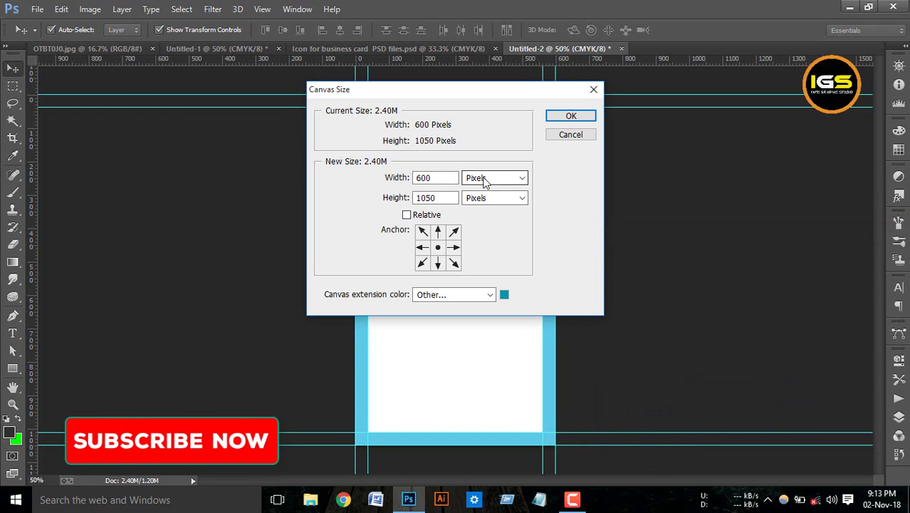
click(490, 179)
click(491, 212)
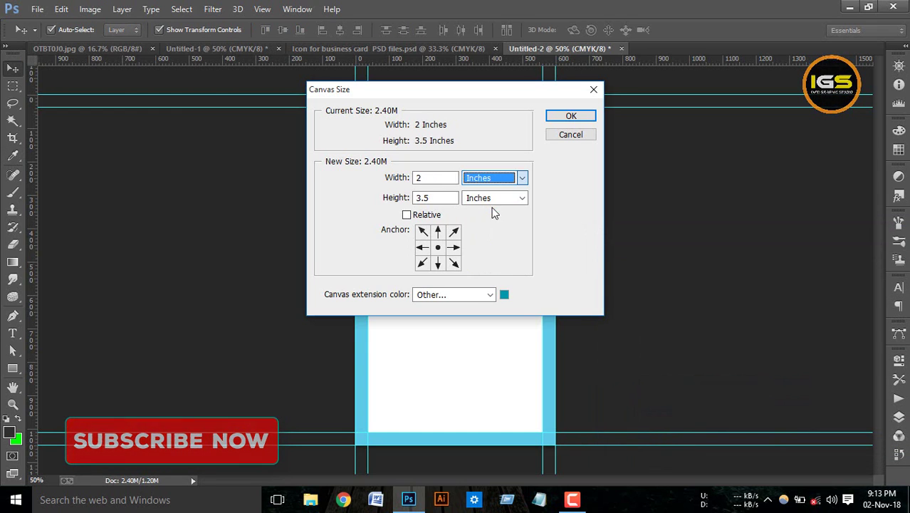
click(430, 177)
text(25)
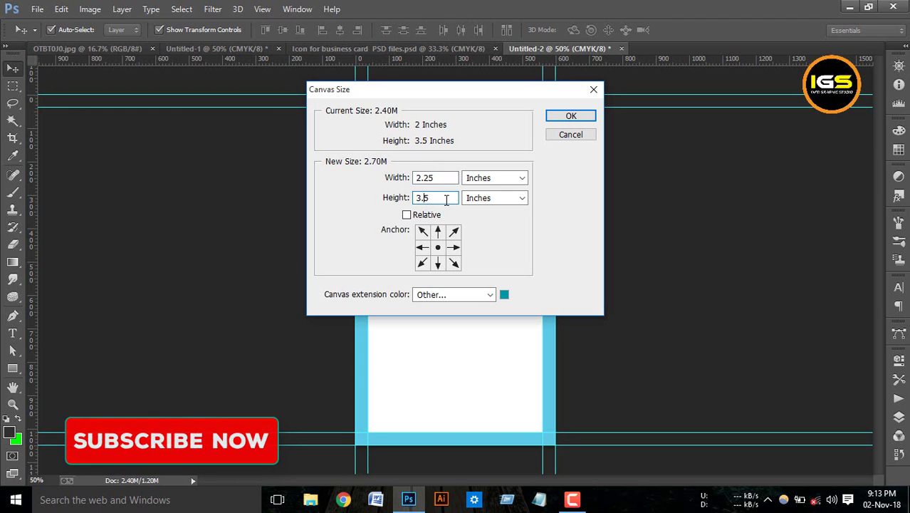
text(7)
click(570, 116)
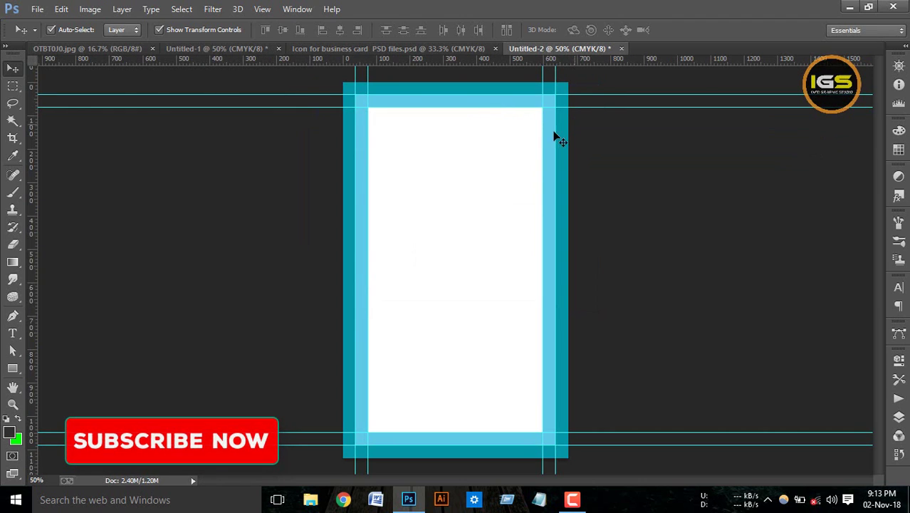
click(12, 369)
Draw a white full-canvas rectangle, then select the ribbon layers on the Untitled-1 card
drag(334, 73, 578, 464)
double_click(757, 301)
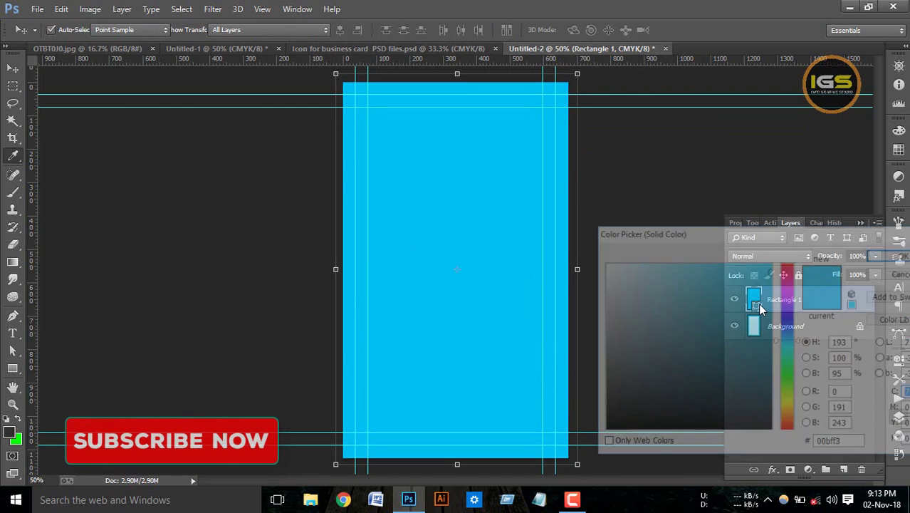
click(893, 254)
key(v)
click(214, 48)
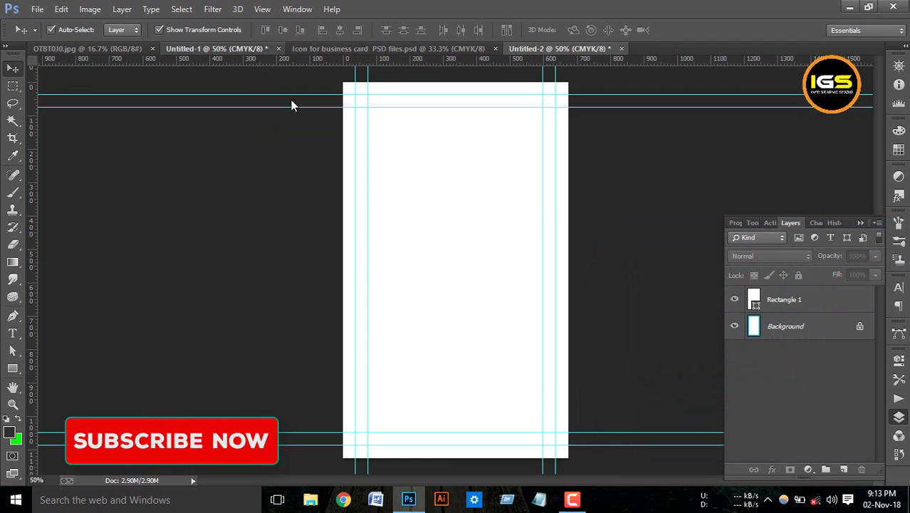
mouse_move(374, 226)
mouse_down()
mouse_move(393, 241)
mouse_move(538, 255)
mouse_up()
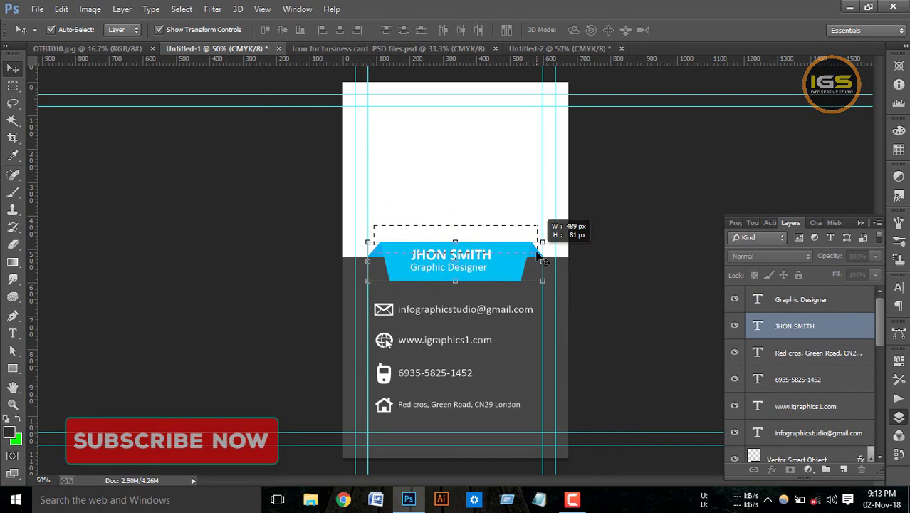
Drag the selected ribbon layers into Untitled-2, dropping them in the card's lower part
mouse_move(514, 256)
mouse_down()
mouse_move(491, 231)
mouse_move(481, 183)
mouse_move(546, 97)
mouse_up()
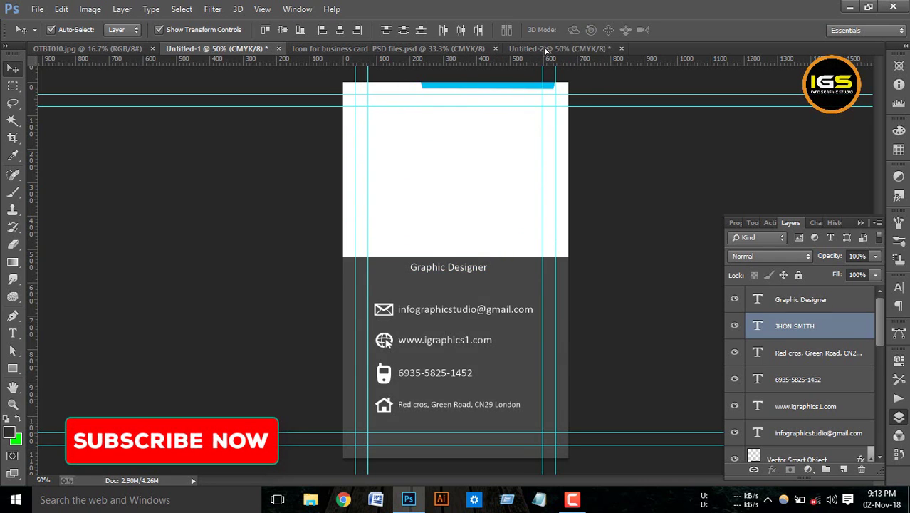
mouse_move(548, 61)
mouse_down()
mouse_move(487, 354)
mouse_move(501, 425)
mouse_move(509, 385)
mouse_up()
Draw a rectangle across the card's bottom filled with dark grey
click(618, 139)
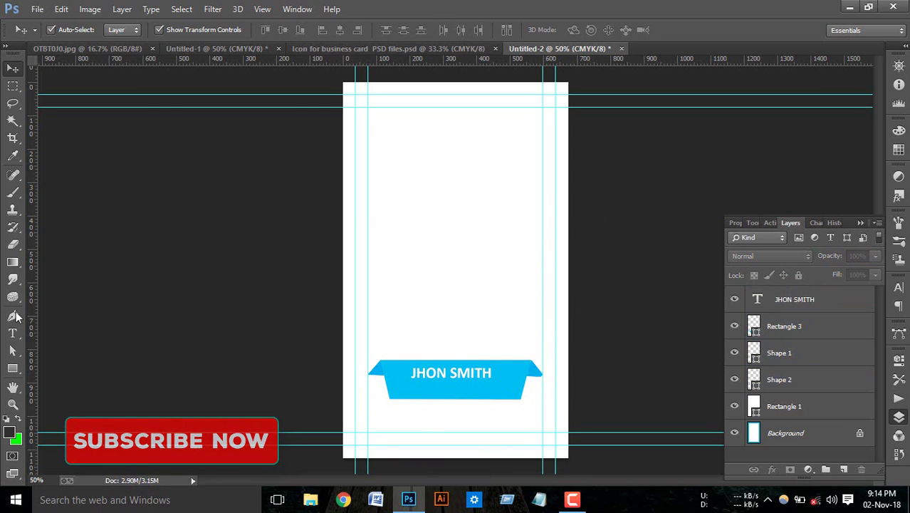
click(12, 368)
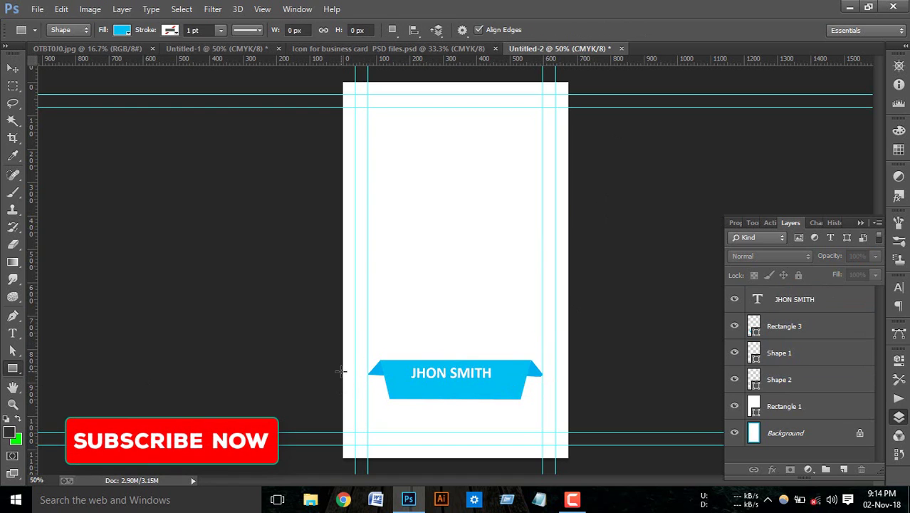
drag(341, 370, 572, 467)
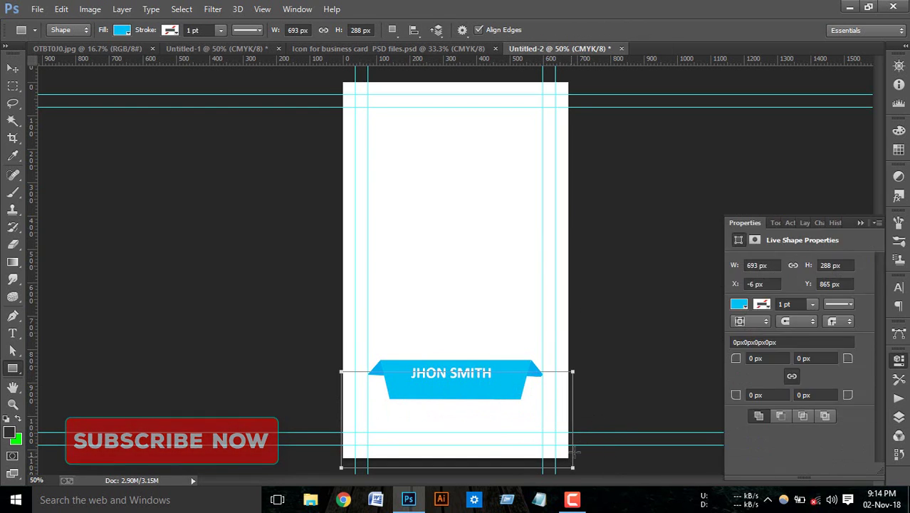
click(738, 305)
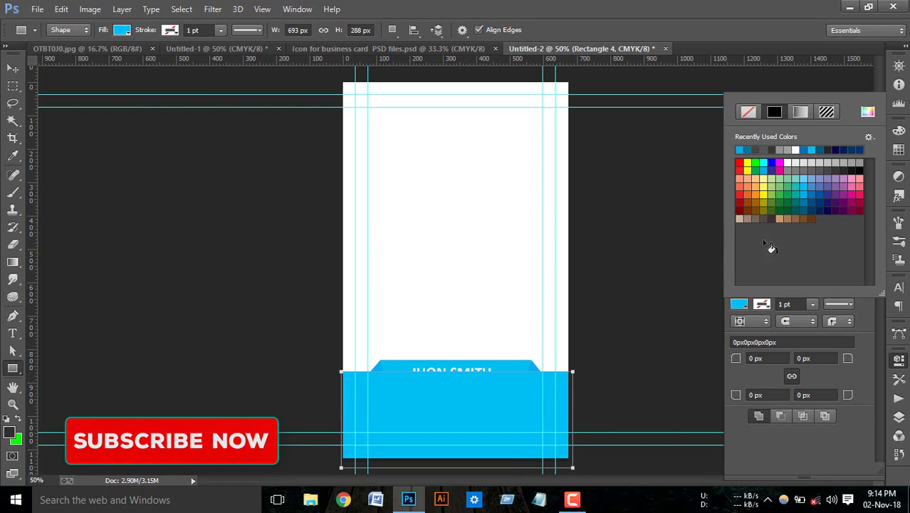
click(834, 171)
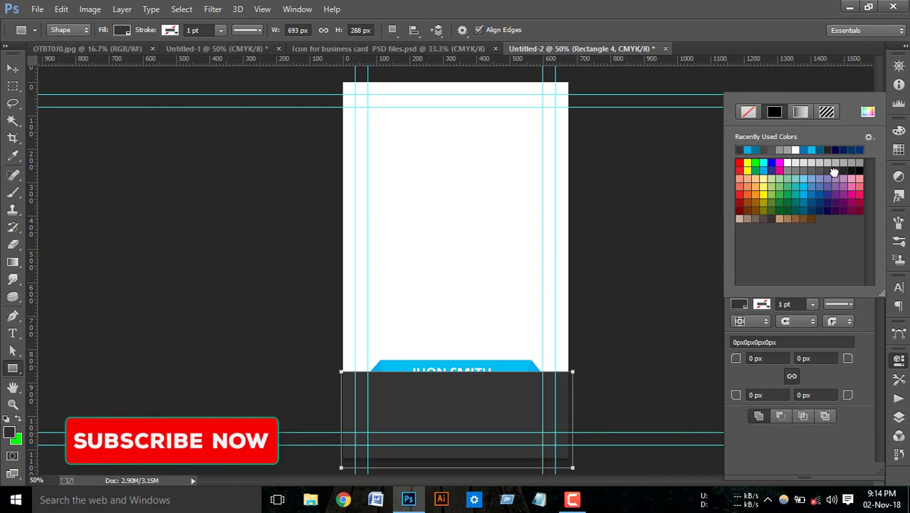
click(829, 164)
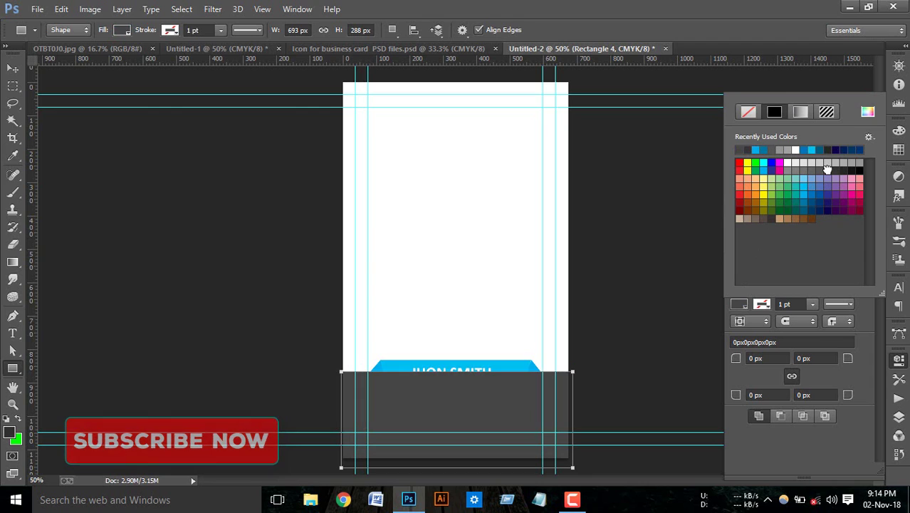
click(833, 169)
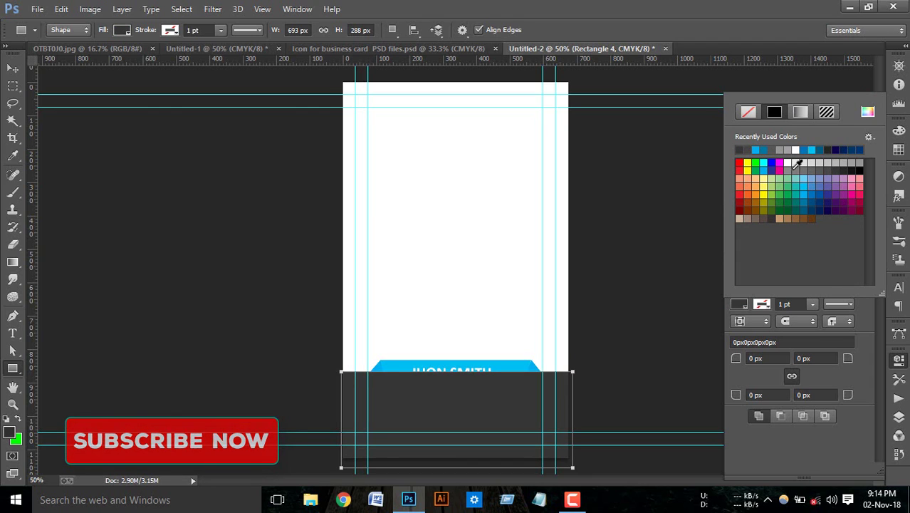
click(13, 69)
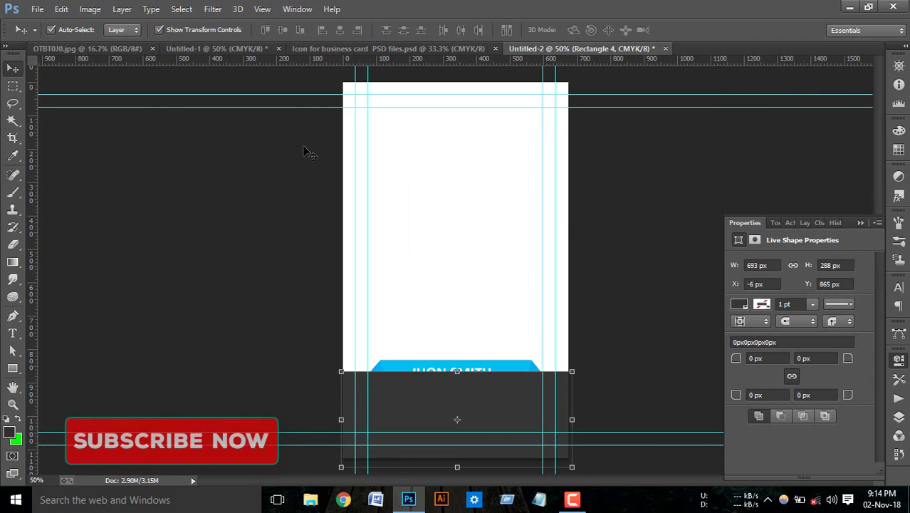
Reorder the grey Rectangle 4 layer to sit just below Rectangle 3
click(898, 417)
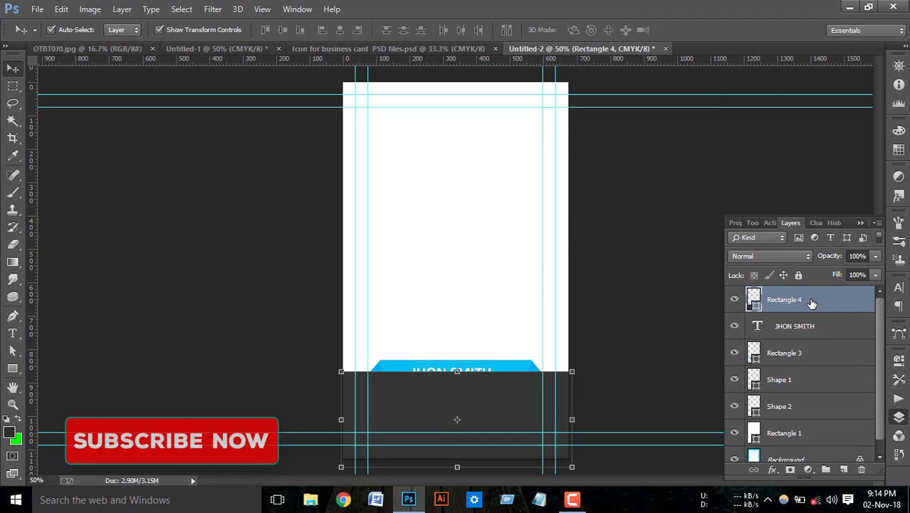
drag(812, 302, 825, 442)
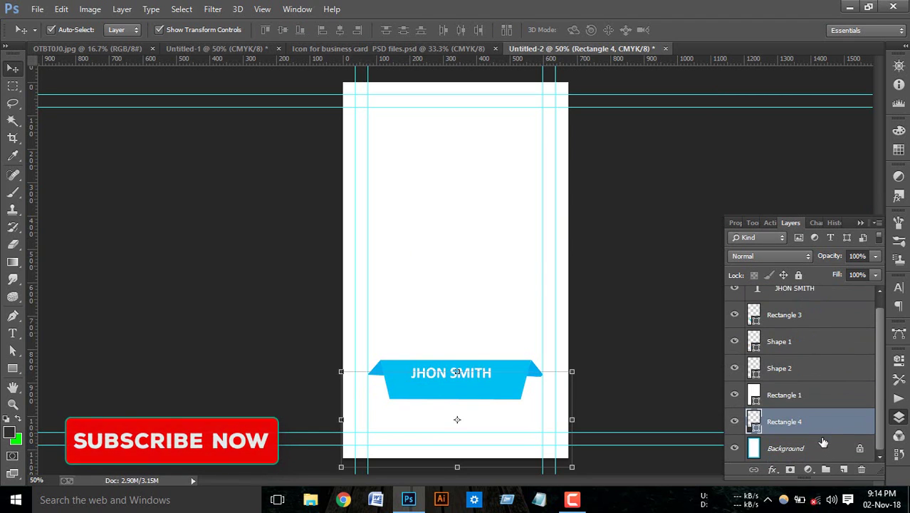
drag(804, 427, 799, 394)
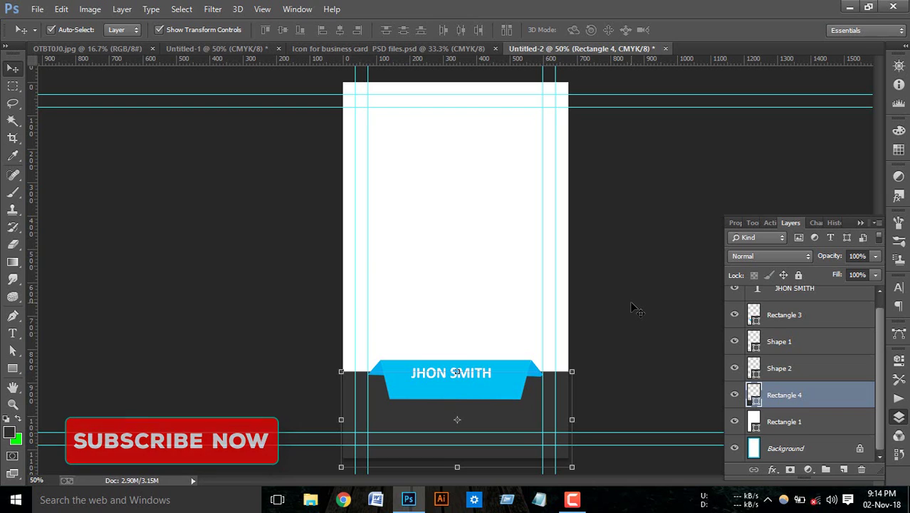
drag(783, 393, 790, 331)
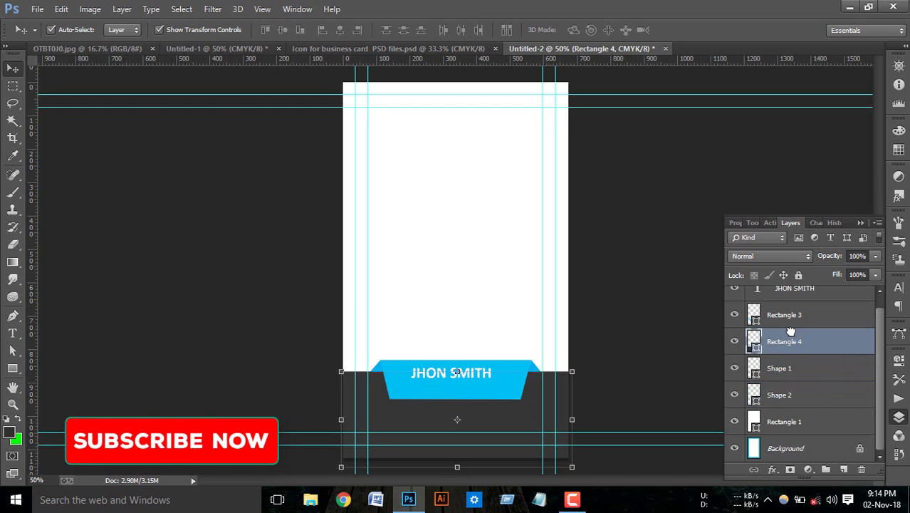
click(630, 331)
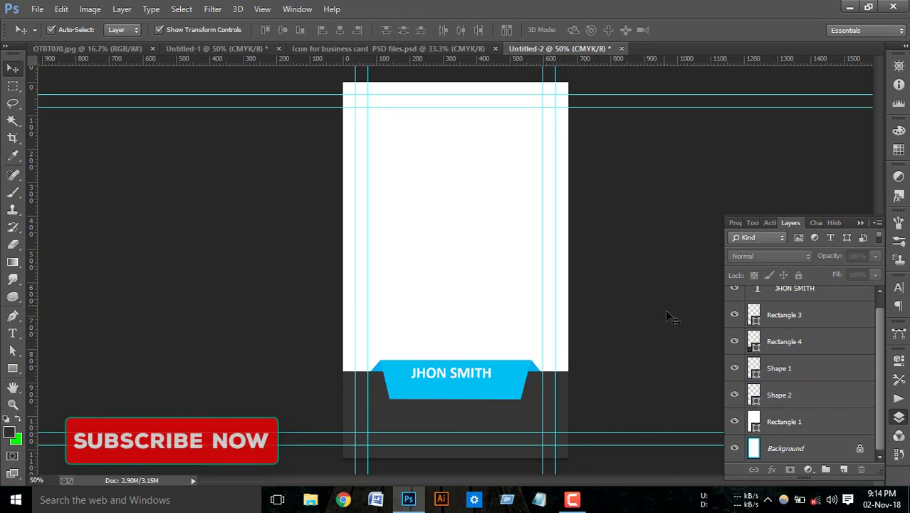
Replace the old name text with a pasted name text layer on the ribbon
click(481, 375)
key(Delete)
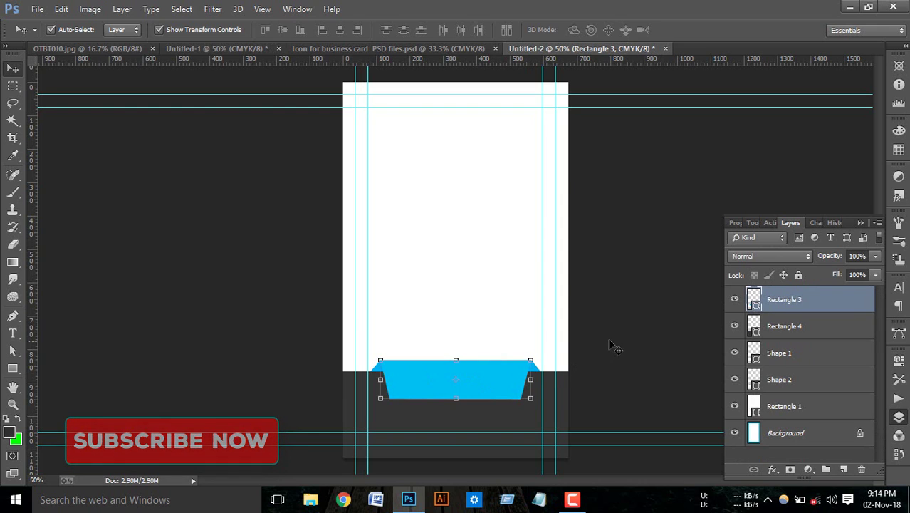
key(ctrl+plus)
scroll(626, 324, down, 1)
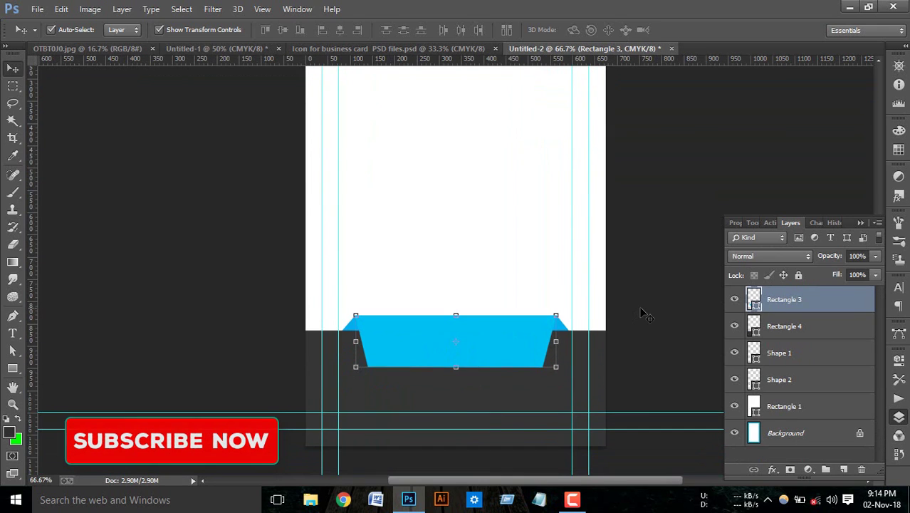
click(644, 313)
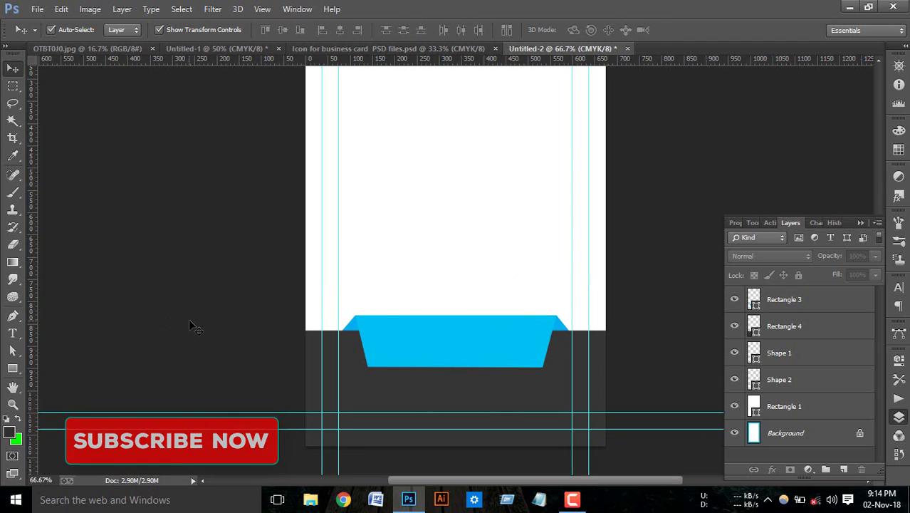
key(ctrl+v)
click(525, 285)
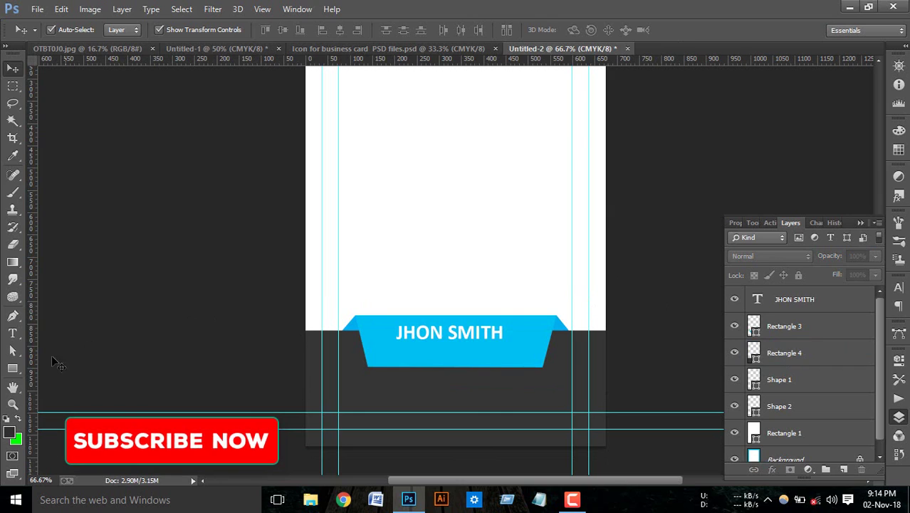
Add the white title 'Graphic Designer' below the name, then zoom back to 50%
click(12, 332)
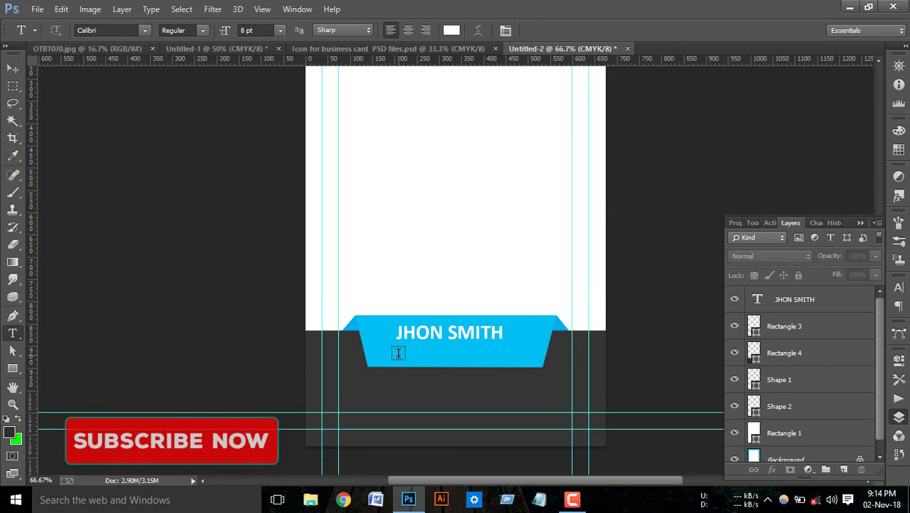
click(398, 352)
text(Graphic Designe)
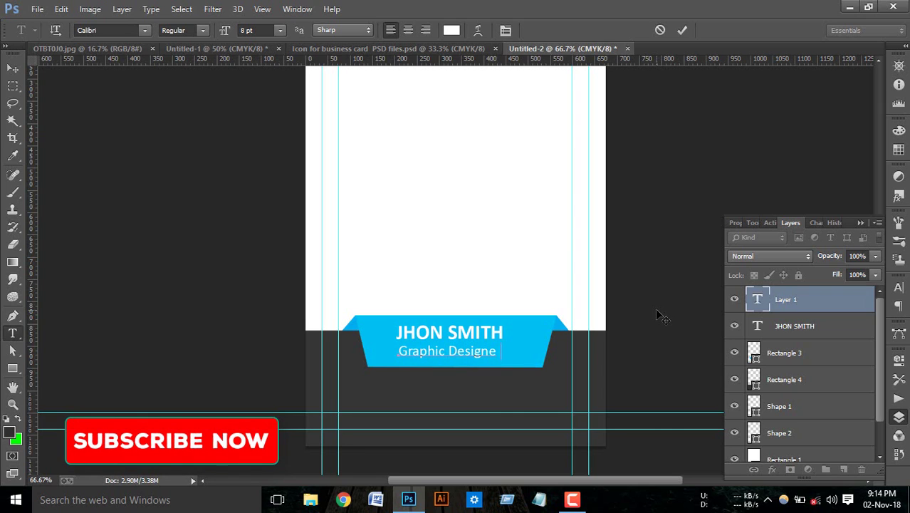
text(r)
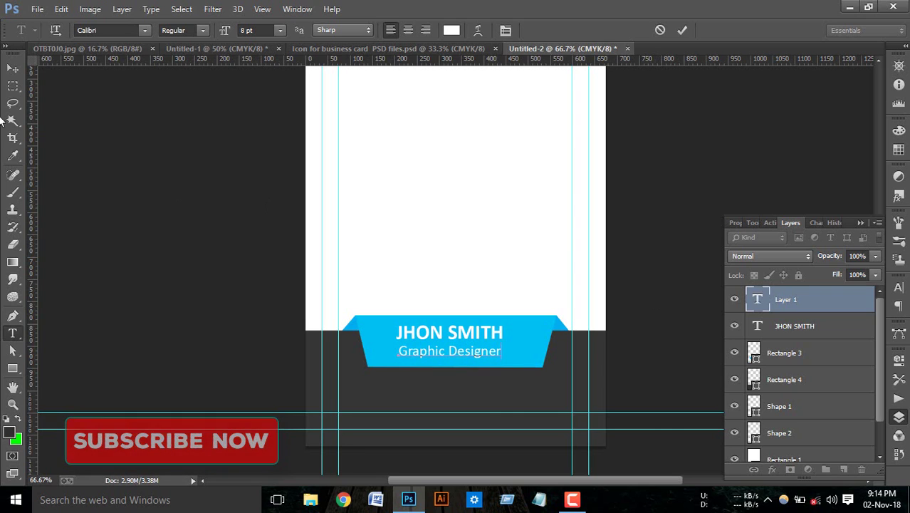
click(12, 67)
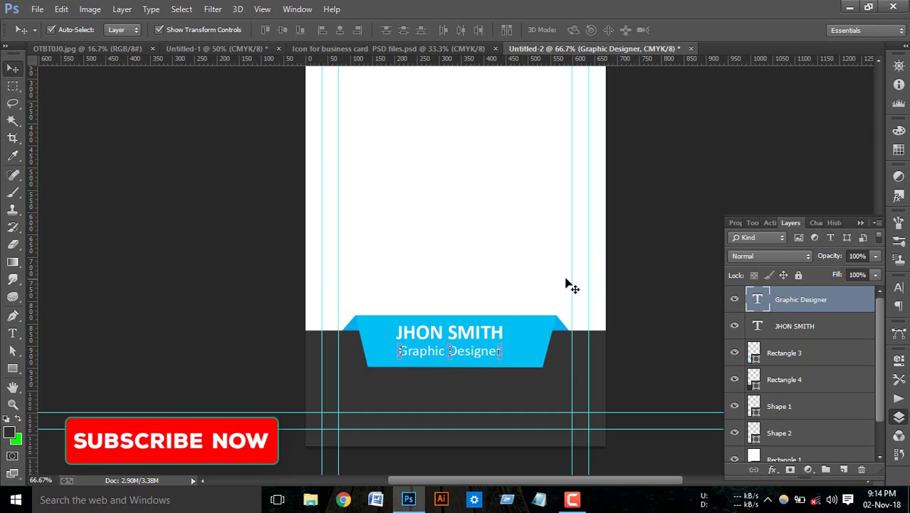
click(652, 286)
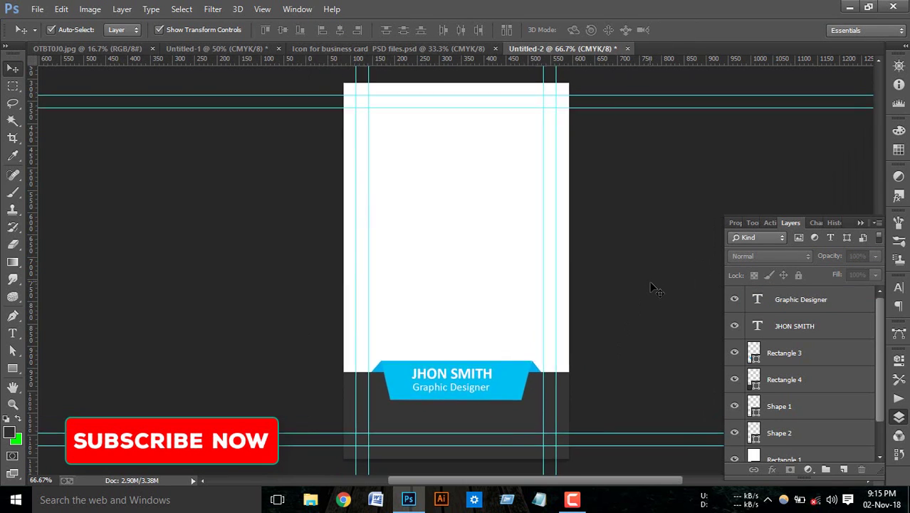
key(ctrl+minus)
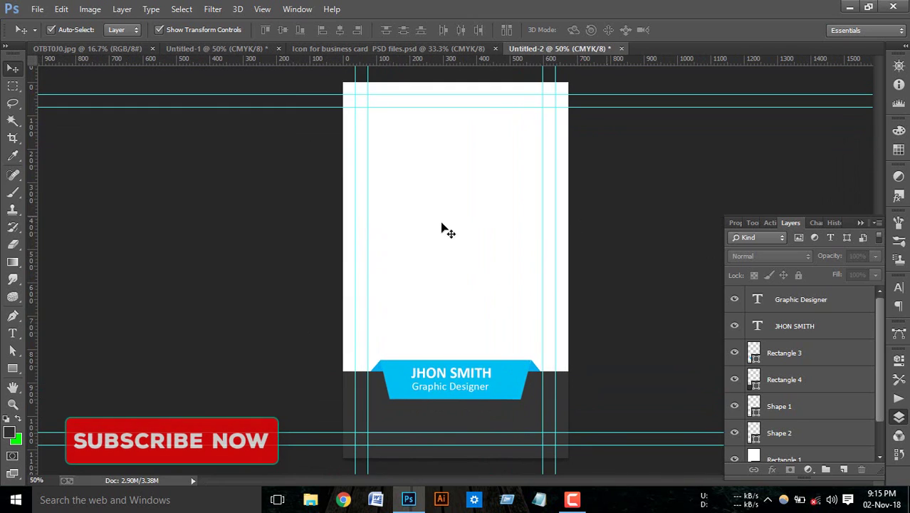
Place demo logo2.png from My Concept Design > Logo design as an embedded layer
click(37, 8)
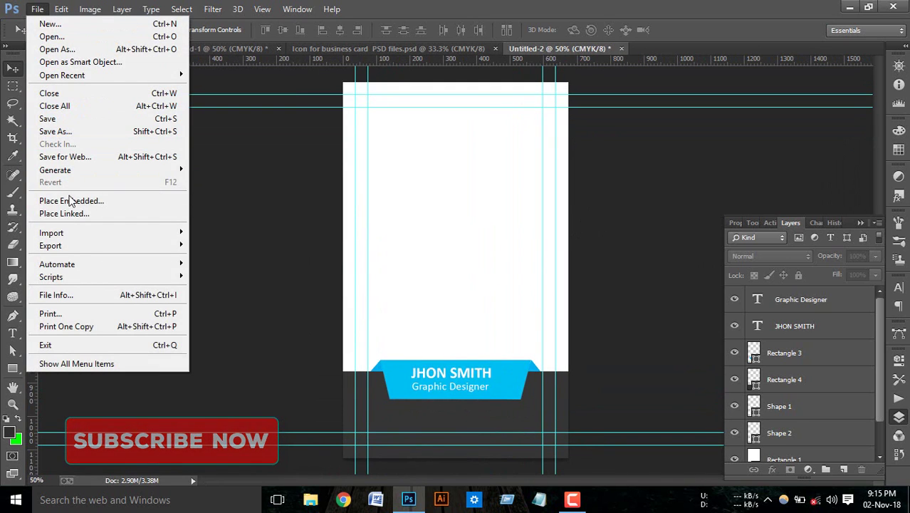
click(71, 201)
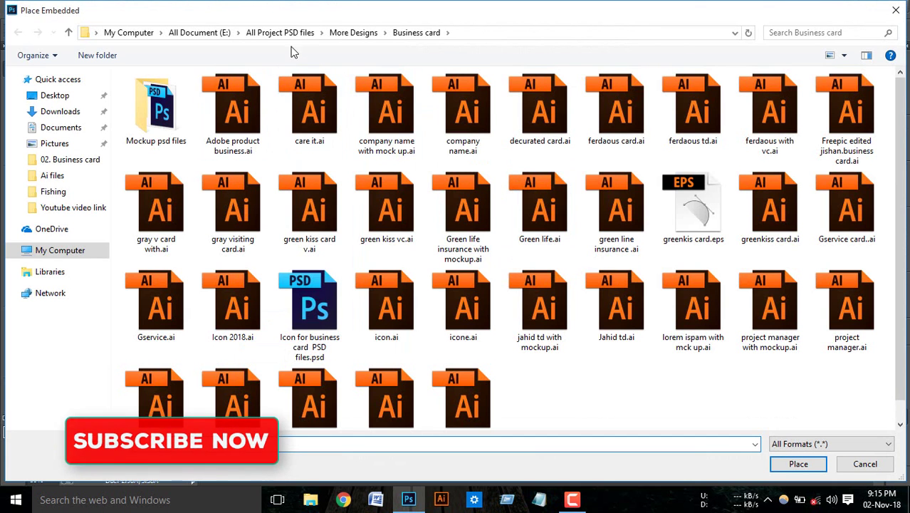
click(208, 32)
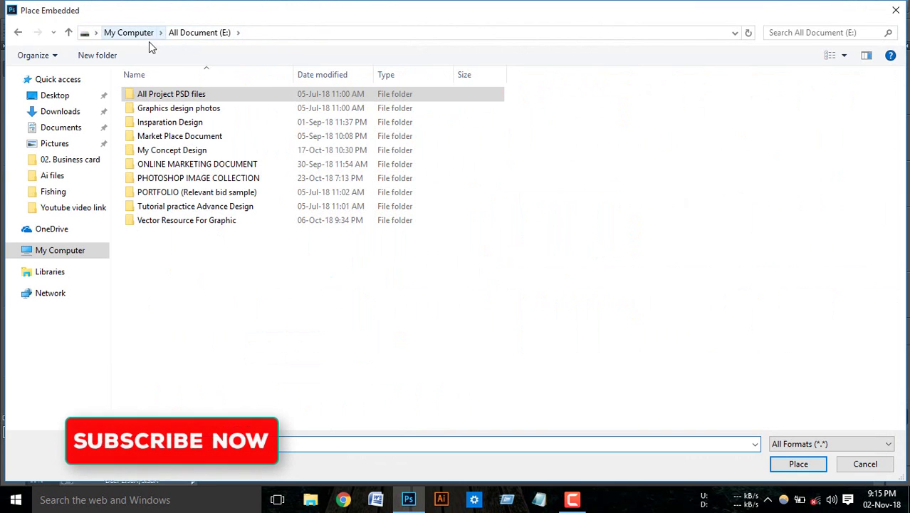
double_click(192, 151)
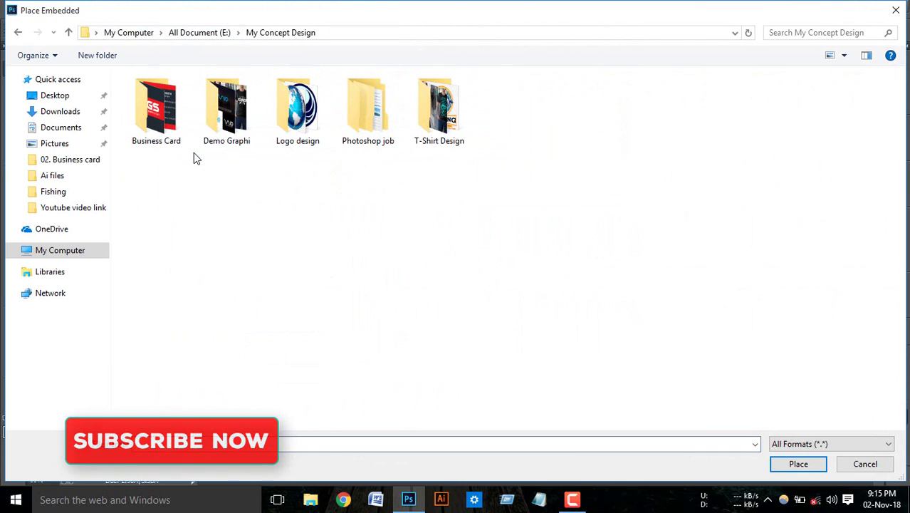
double_click(298, 121)
scroll(579, 306, down, 3)
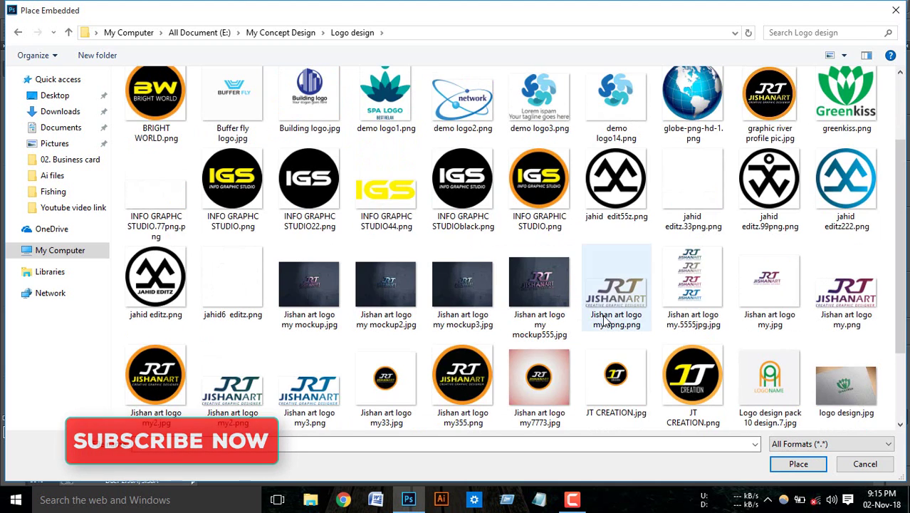
scroll(425, 211, up, 2)
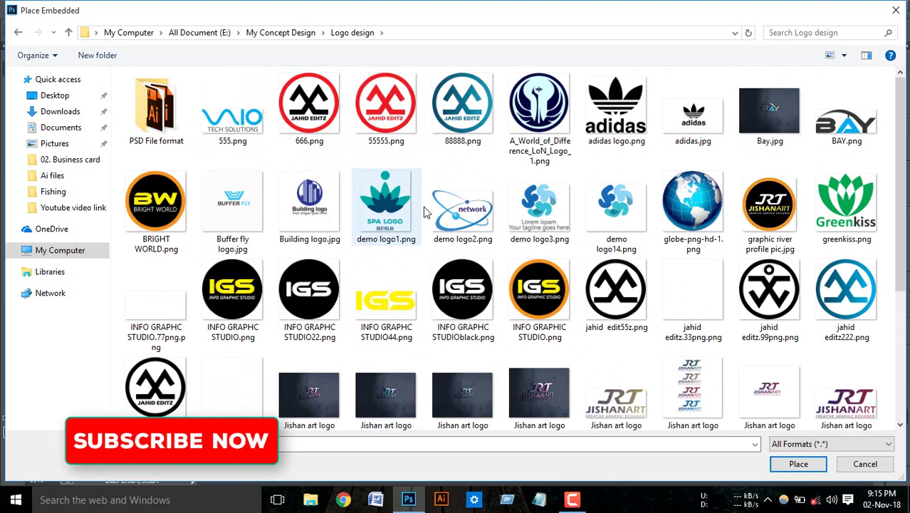
double_click(446, 209)
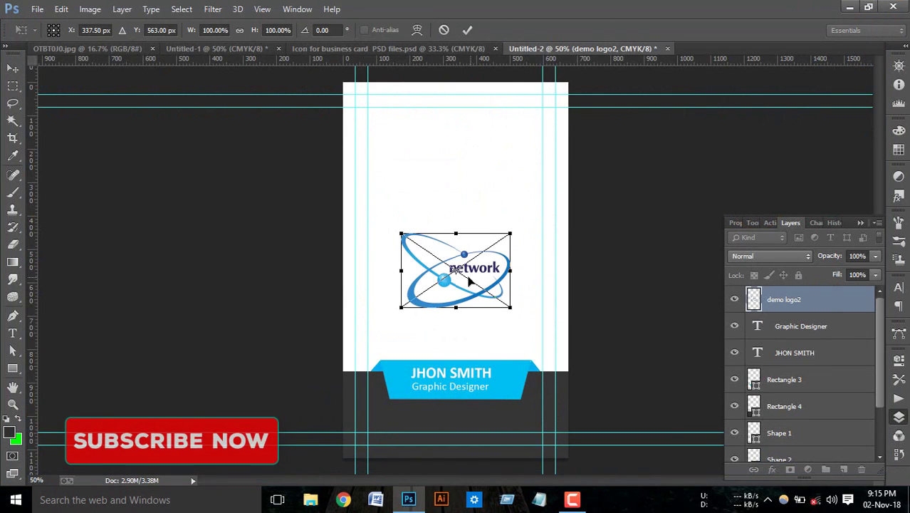
Move the network logo up into the white top area and scale it to about 123%
drag(447, 279, 449, 235)
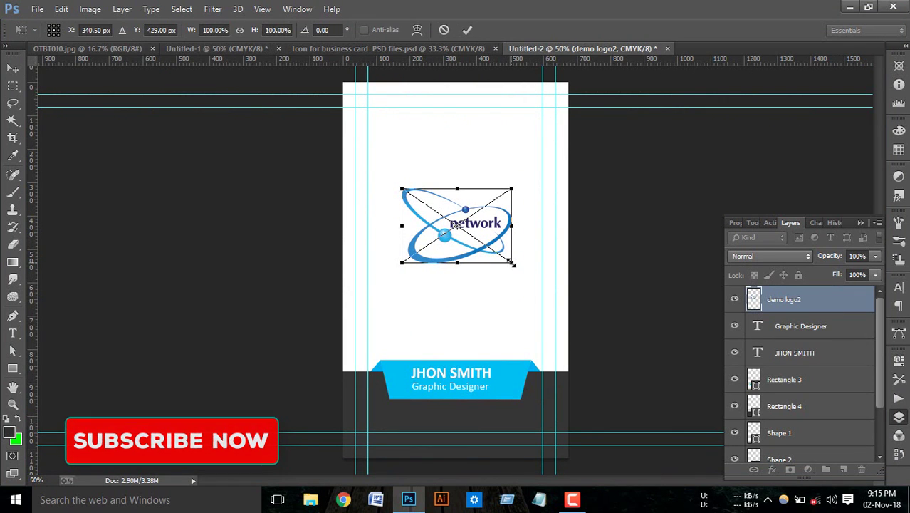
drag(511, 263, 524, 271)
click(466, 30)
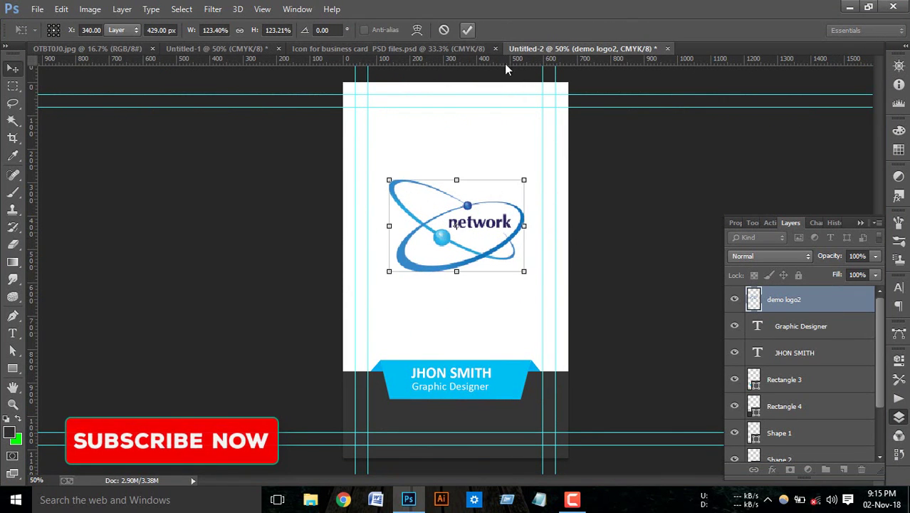
Copy the logo onto Untitled-1's top at about 107%, then return to Untitled-2
drag(442, 243, 447, 190)
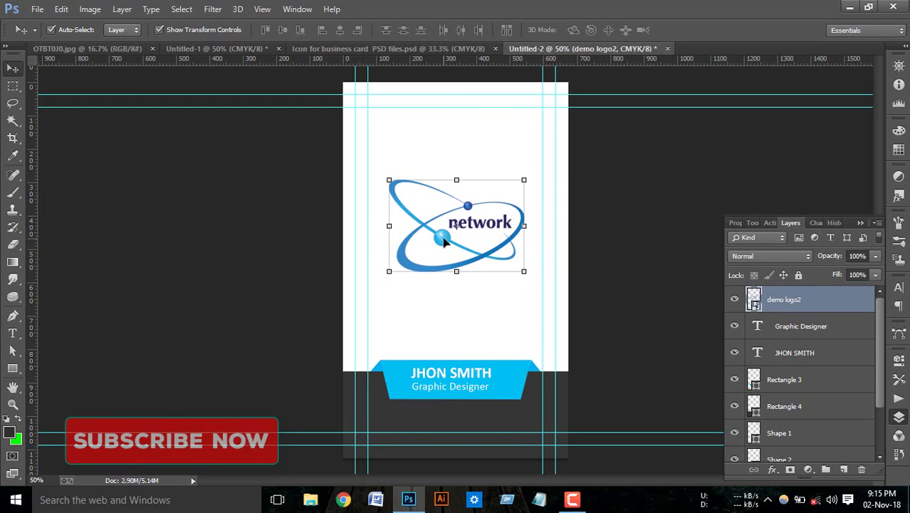
drag(527, 216, 486, 198)
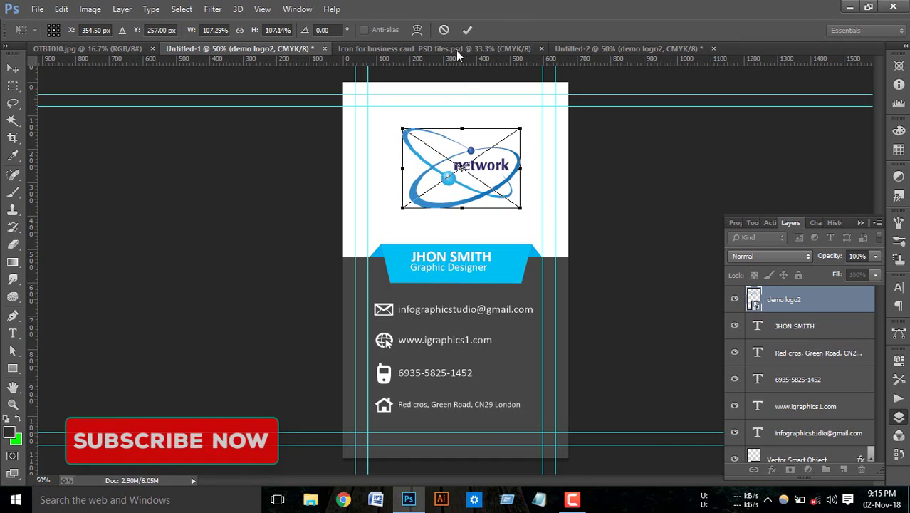
click(467, 29)
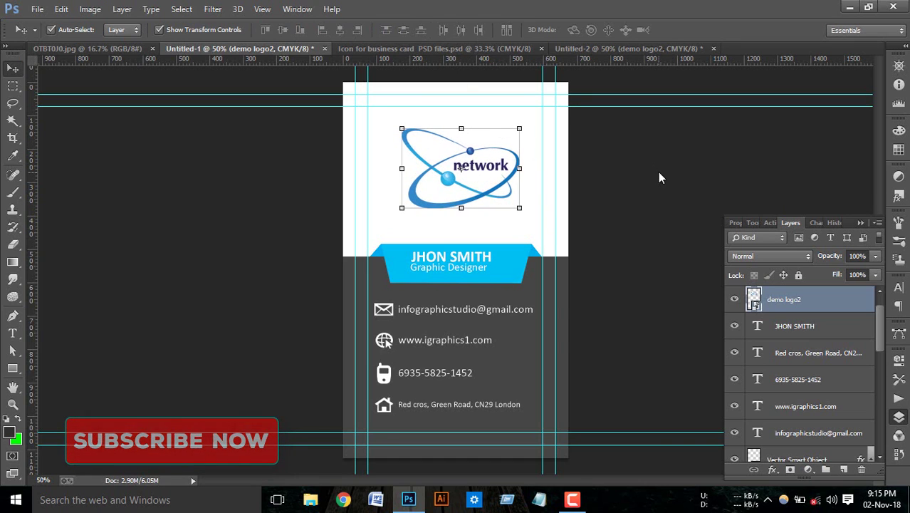
click(648, 175)
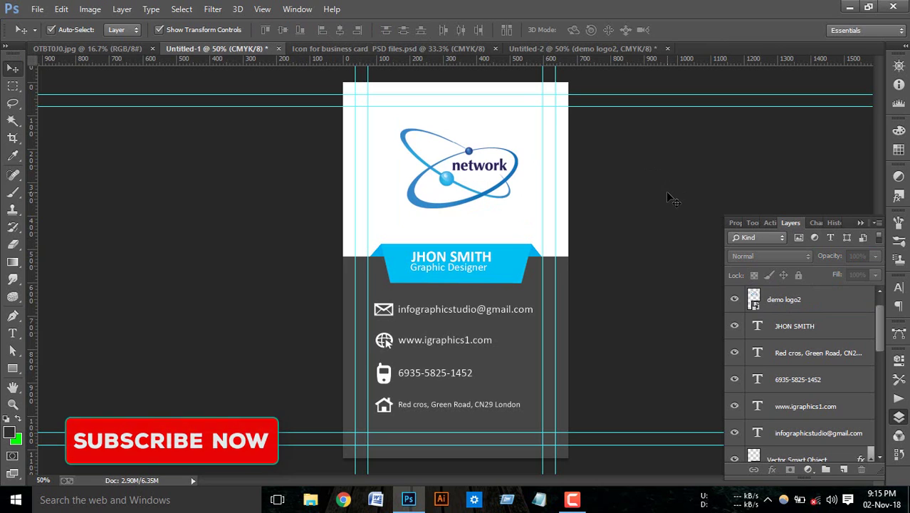
key(ctrl+minus)
key(ctrl+plus)
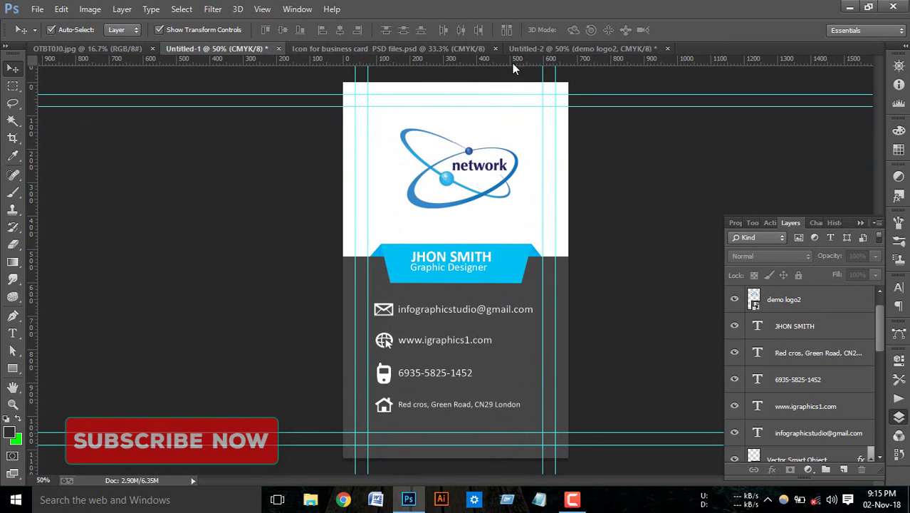
click(524, 48)
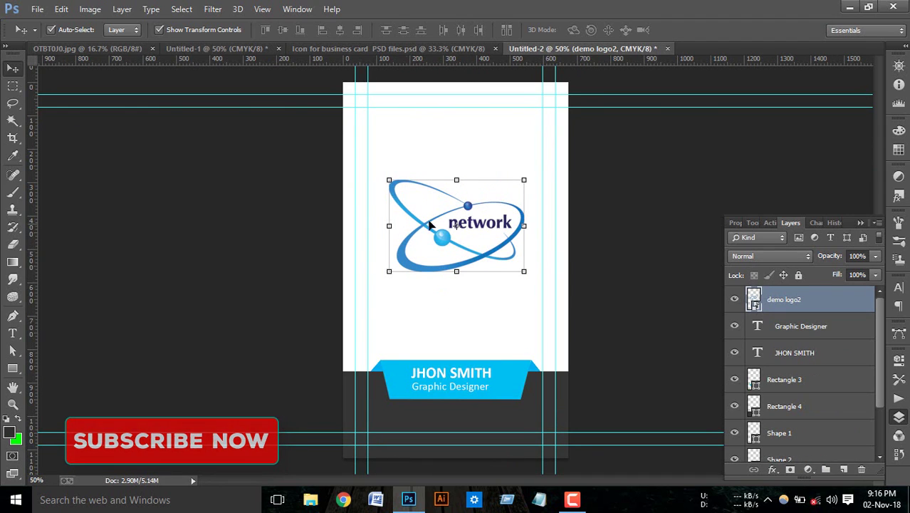
click(622, 242)
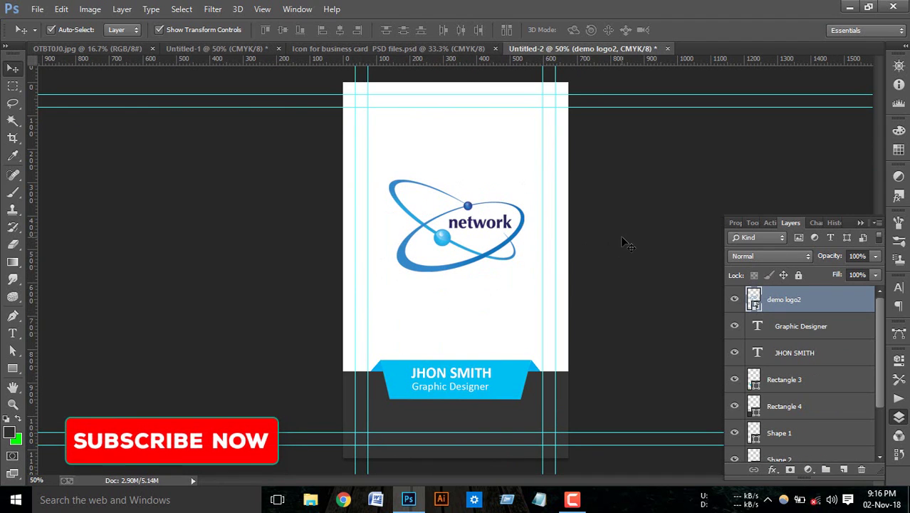